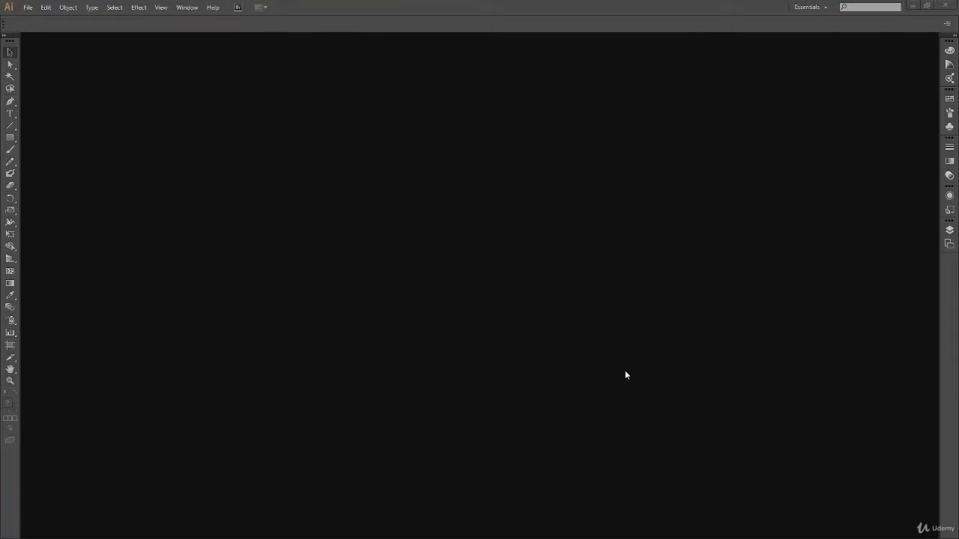
Create a new portrait document in Letter size with CMYK color mode and pixel units.
{"action": "left_click", "coordinate": [25, 9]}
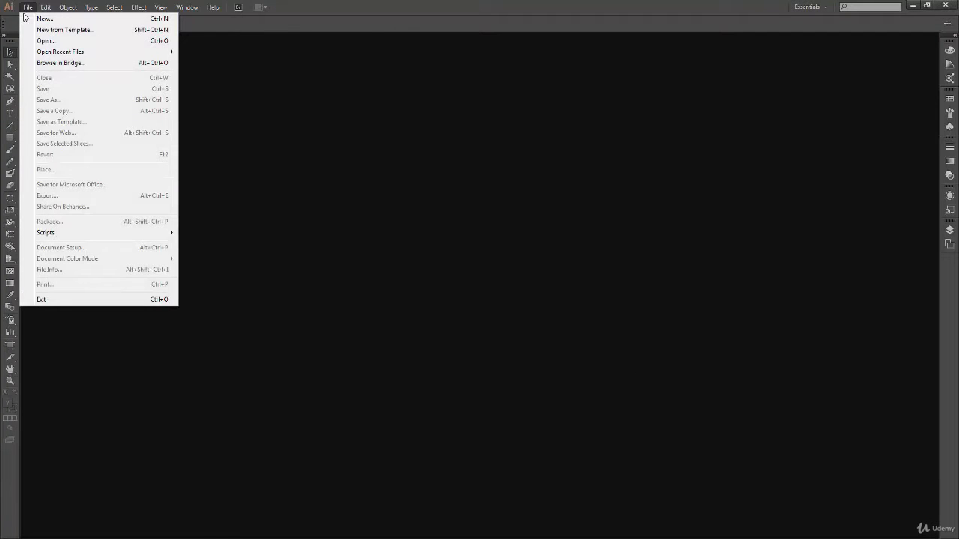
{"action": "left_click", "coordinate": [330, 150]}
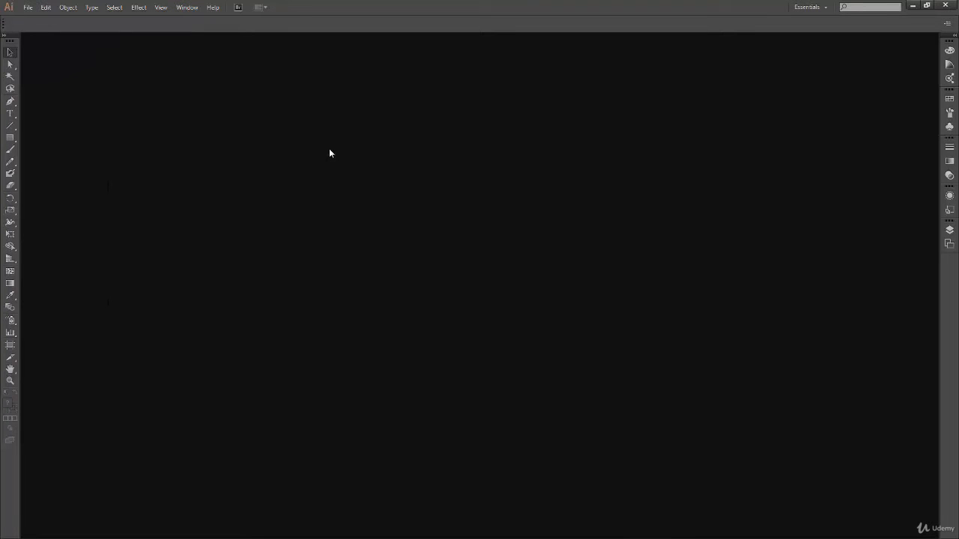
{"action": "key", "text": "ctrl+n"}
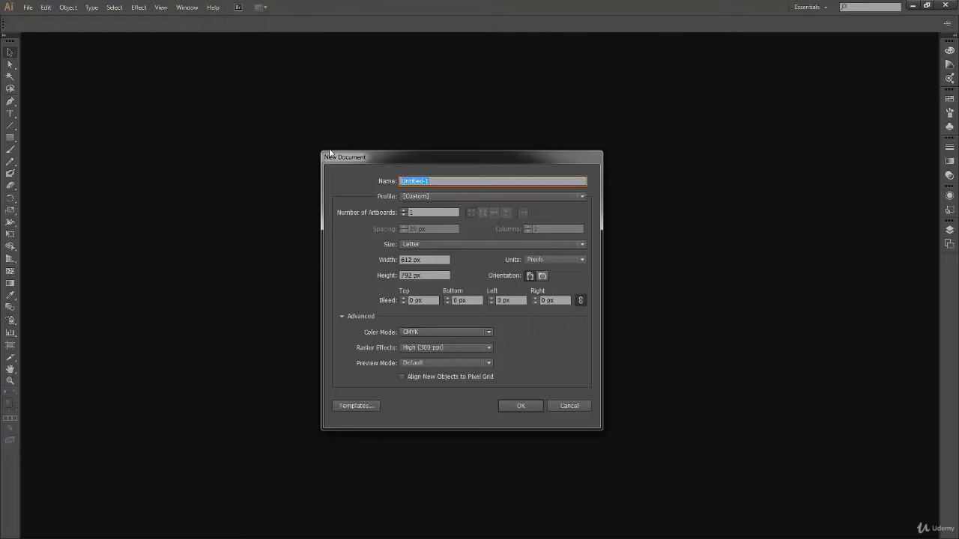
{"action": "left_click_drag", "start_coordinate": [492, 155], "coordinate": [500, 140]}
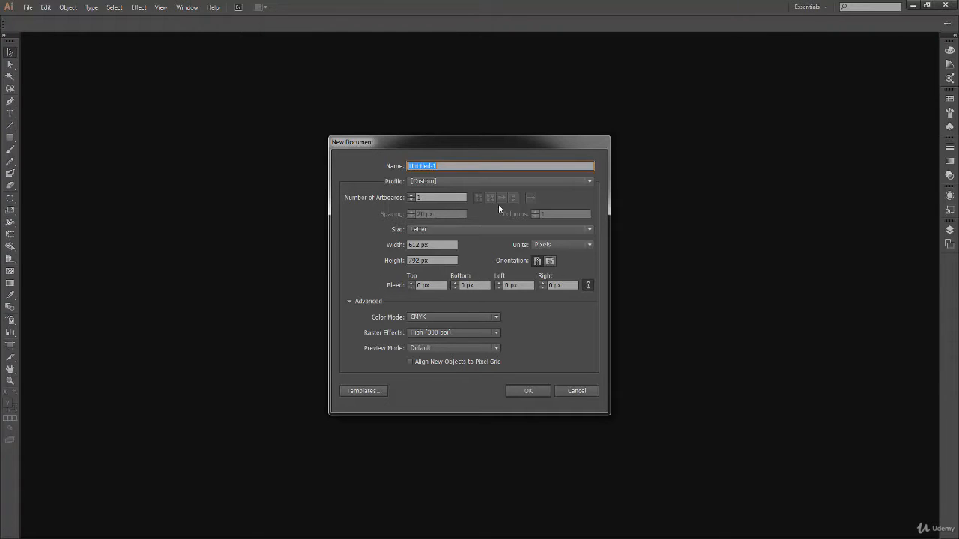
{"action": "left_click", "coordinate": [427, 230]}
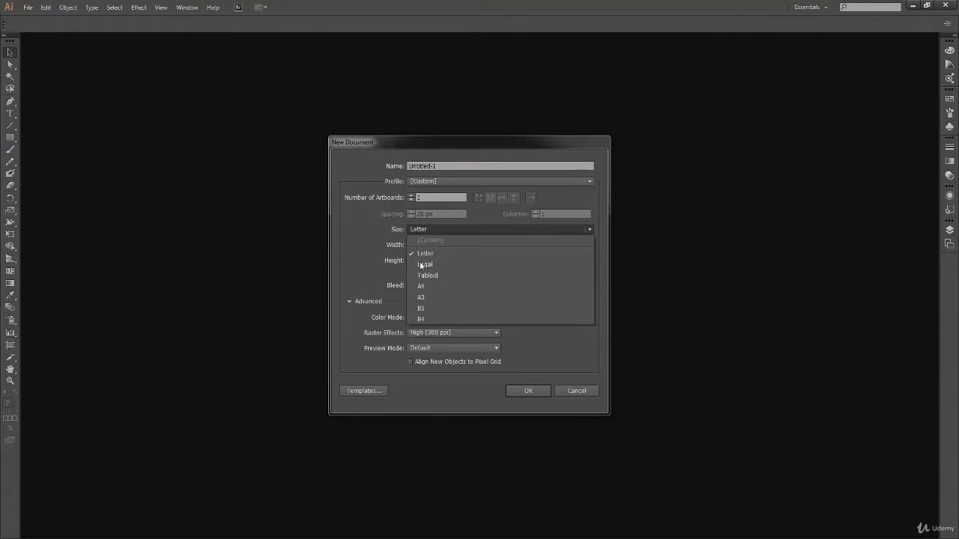
{"action": "left_click", "coordinate": [454, 240]}
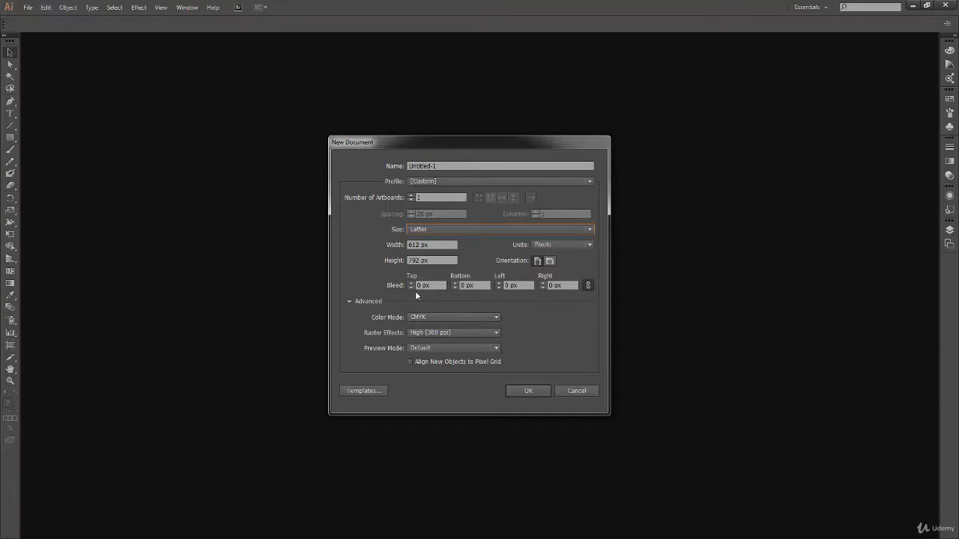
{"action": "left_click", "coordinate": [459, 228]}
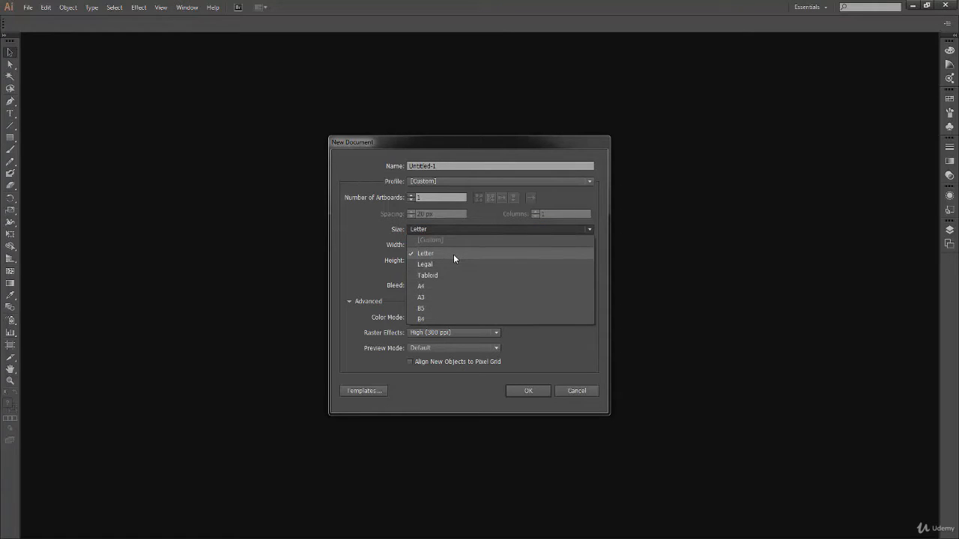
{"action": "left_click", "coordinate": [455, 254]}
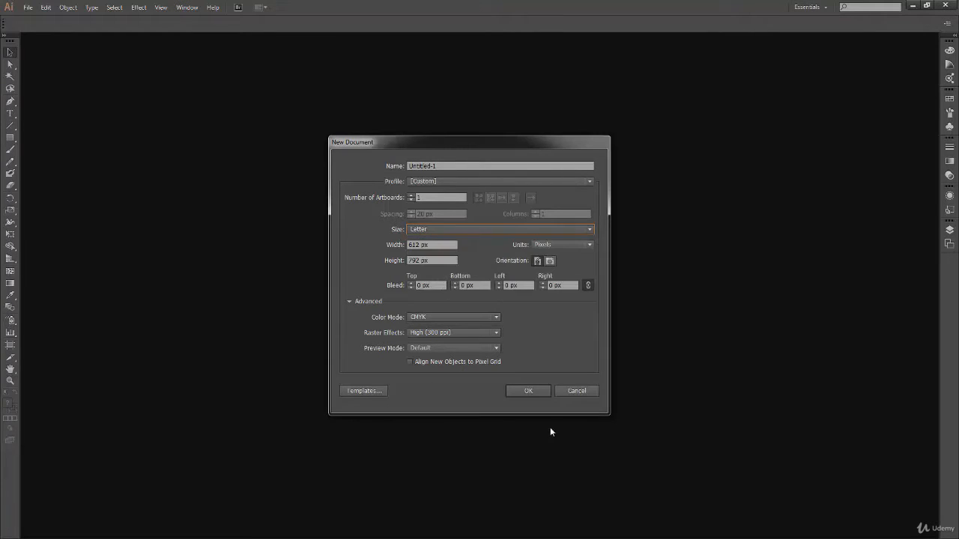
{"action": "left_click", "coordinate": [534, 391]}
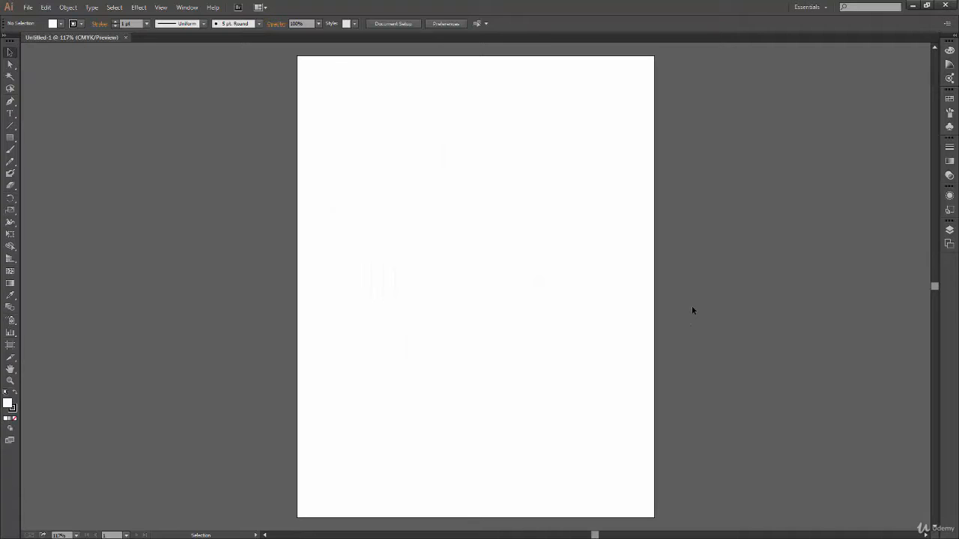
Draw a square about 191 px wide near the middle of the page and give it a white stroke.
{"action": "left_click_drag", "start_coordinate": [9, 138], "coordinate": [58, 141]}
{"action": "left_click_drag", "start_coordinate": [416, 224], "coordinate": [528, 336]}
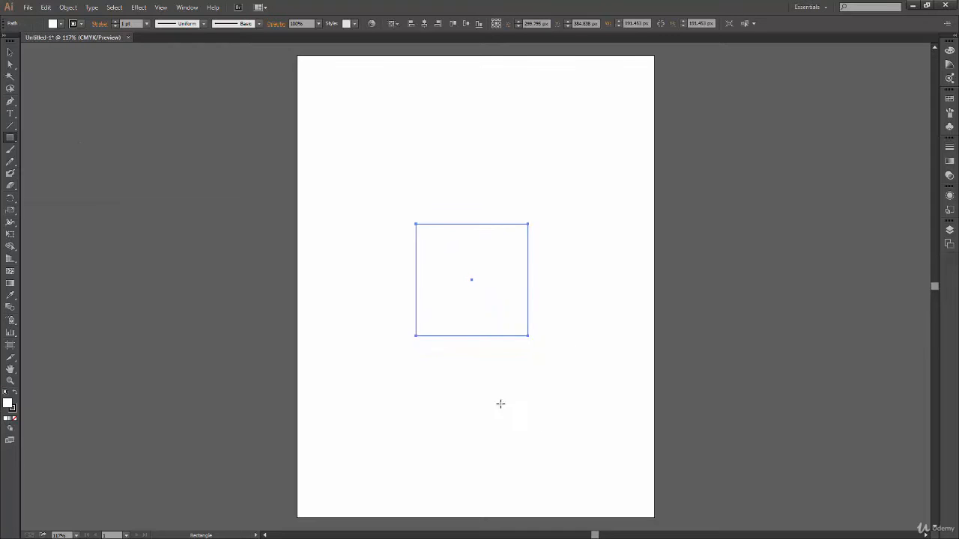
{"action": "key", "text": "v"}
{"action": "double_click", "coordinate": [14, 407]}
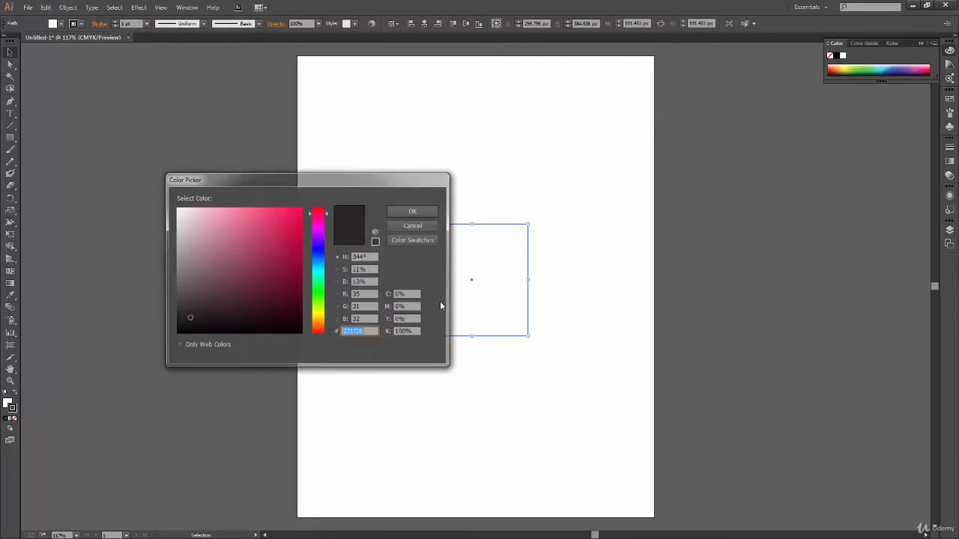
{"action": "left_click", "coordinate": [414, 225]}
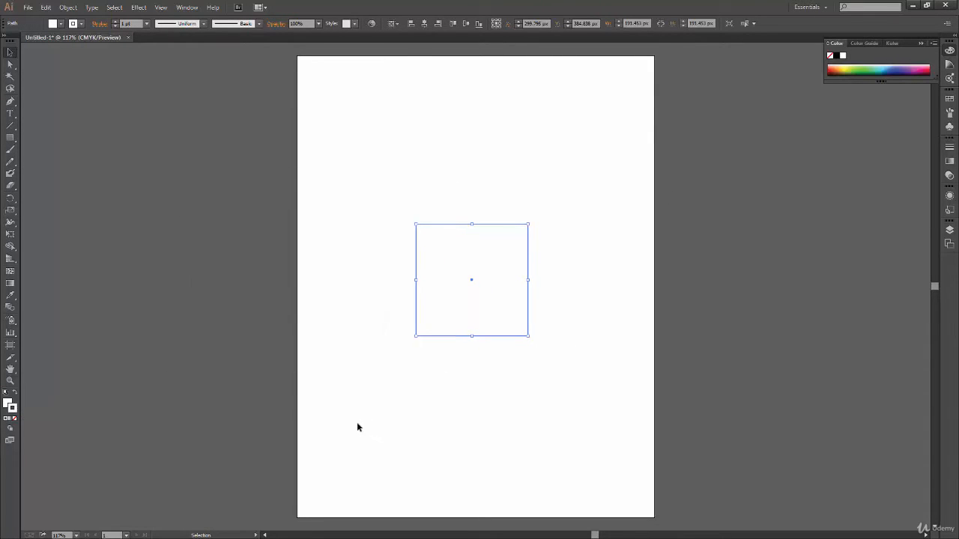
Fill the square with a crimson red color.
{"action": "left_click", "coordinate": [357, 425]}
{"action": "left_click", "coordinate": [522, 320]}
{"action": "double_click", "coordinate": [7, 404]}
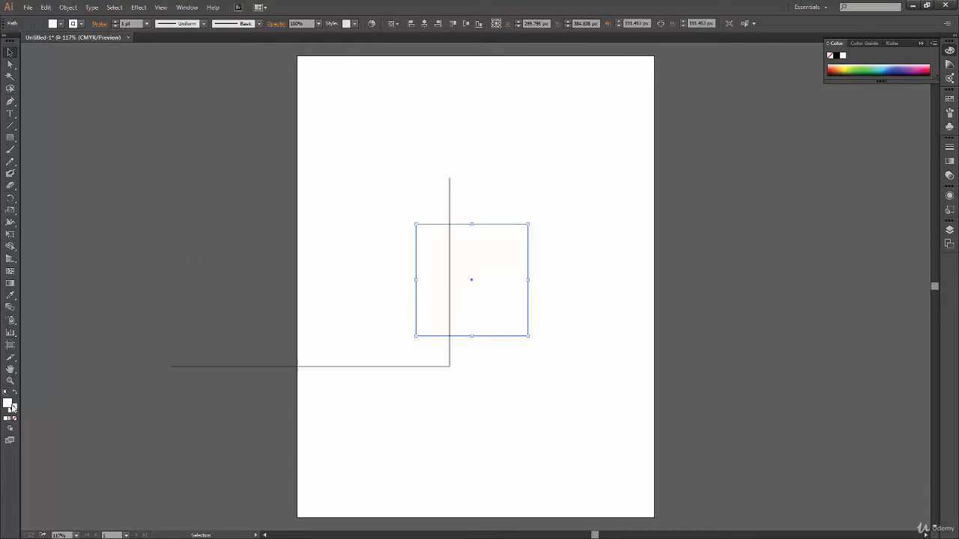
{"action": "left_click", "coordinate": [290, 214]}
{"action": "left_click", "coordinate": [413, 210]}
{"action": "left_click", "coordinate": [564, 271]}
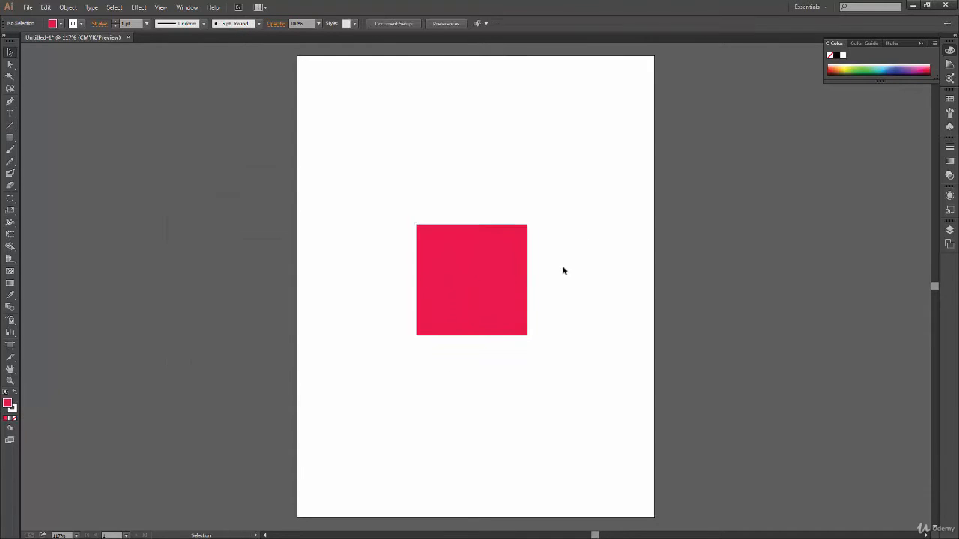
Add the text "File1 - Letter" directly above the square and scale it to match the square's width.
{"action": "key", "text": "t"}
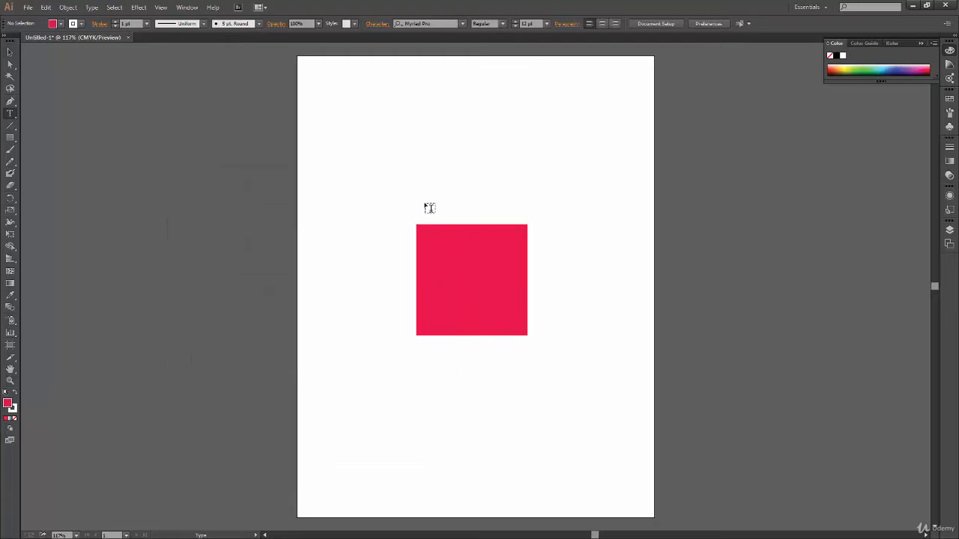
{"action": "left_click", "coordinate": [418, 249]}
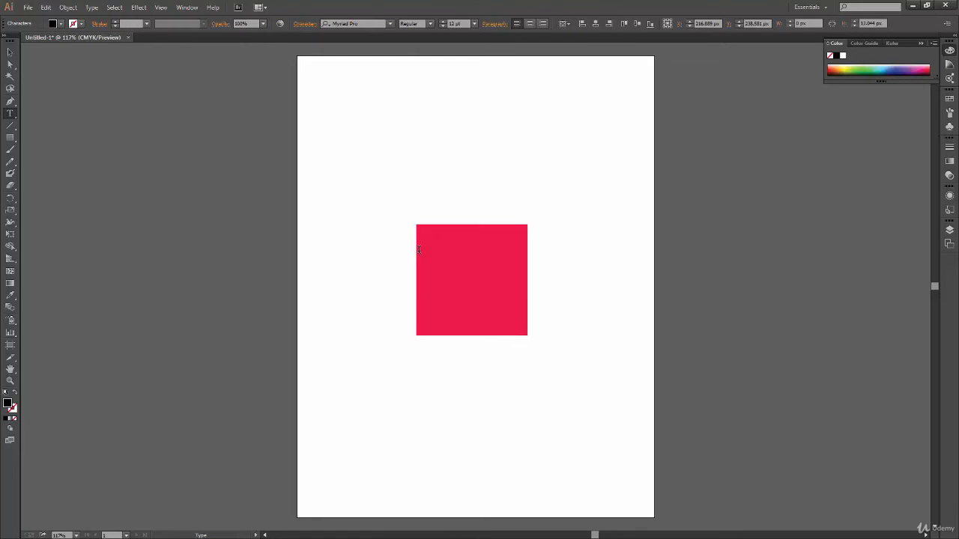
{"action": "type", "text": "File1 - Letter"}
{"action": "key", "text": "Escape"}
{"action": "left_click_drag", "start_coordinate": [460, 199], "coordinate": [528, 229]}
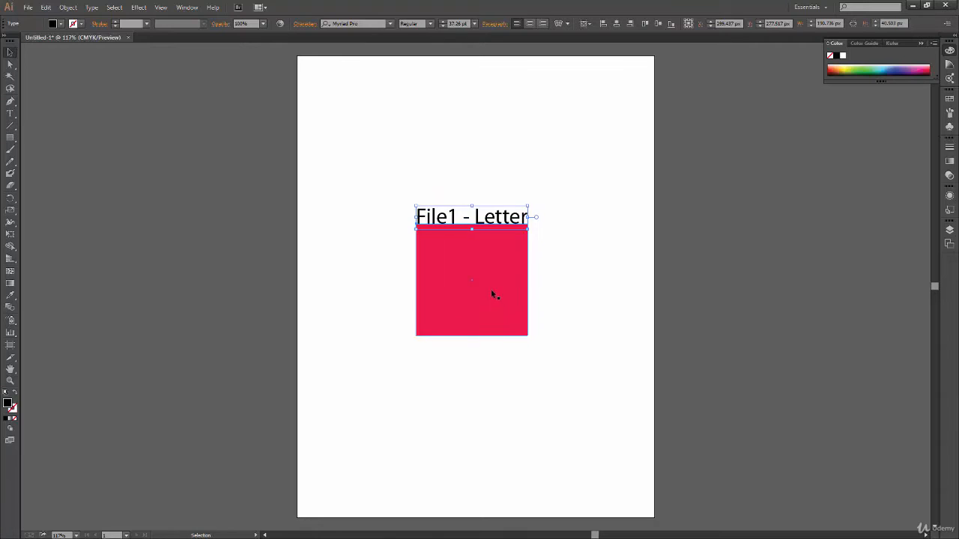
Color the "File1 - Letter" text with the square's red using the Eyedropper and remove the text's stroke.
{"action": "key", "text": "i"}
{"action": "left_click", "coordinate": [487, 287]}
{"action": "key", "text": "v"}
{"action": "left_click", "coordinate": [561, 300]}
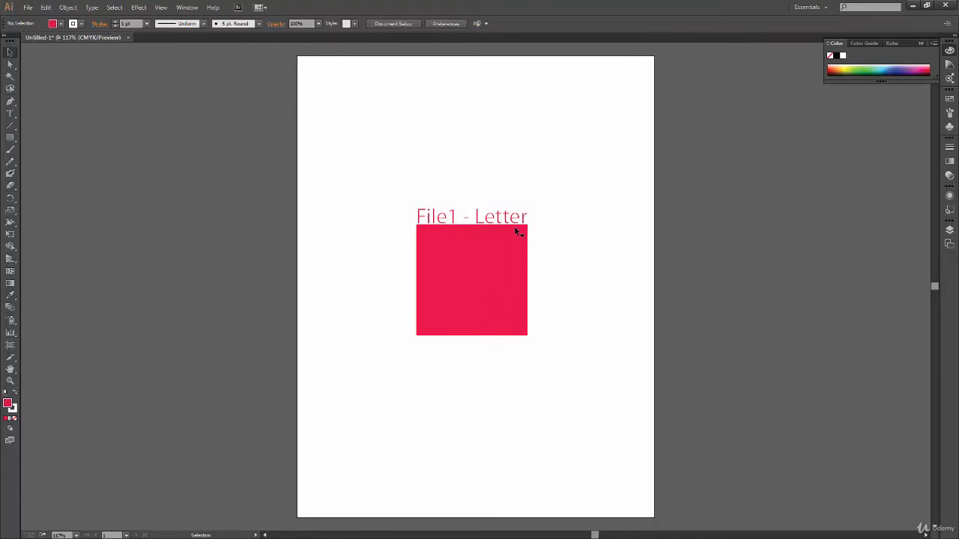
{"action": "left_click", "coordinate": [513, 222]}
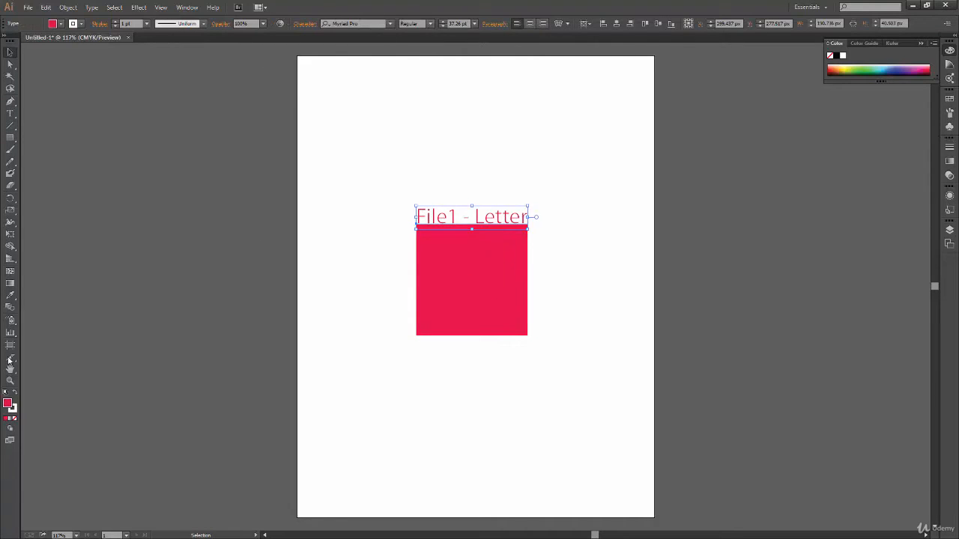
{"action": "left_click", "coordinate": [16, 410]}
{"action": "left_click", "coordinate": [14, 418]}
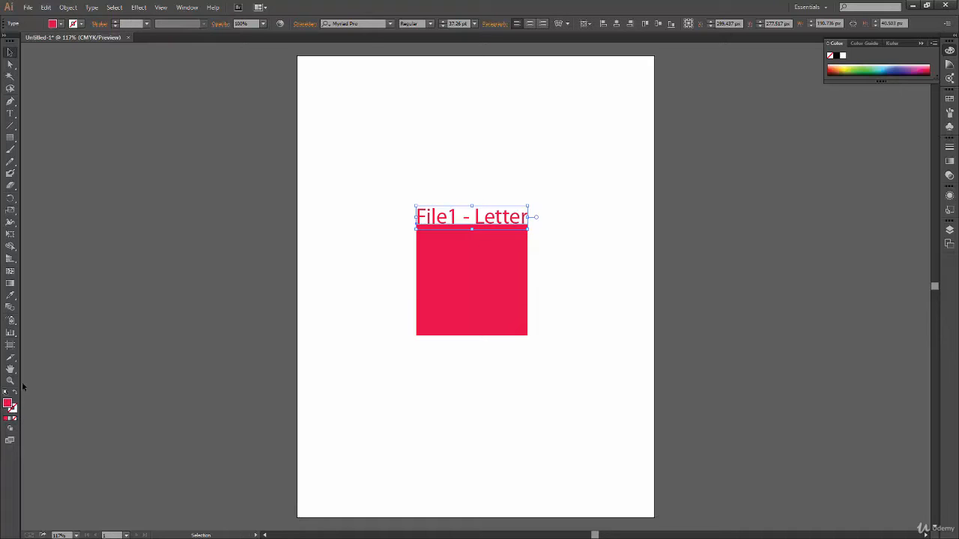
{"action": "left_click", "coordinate": [576, 344]}
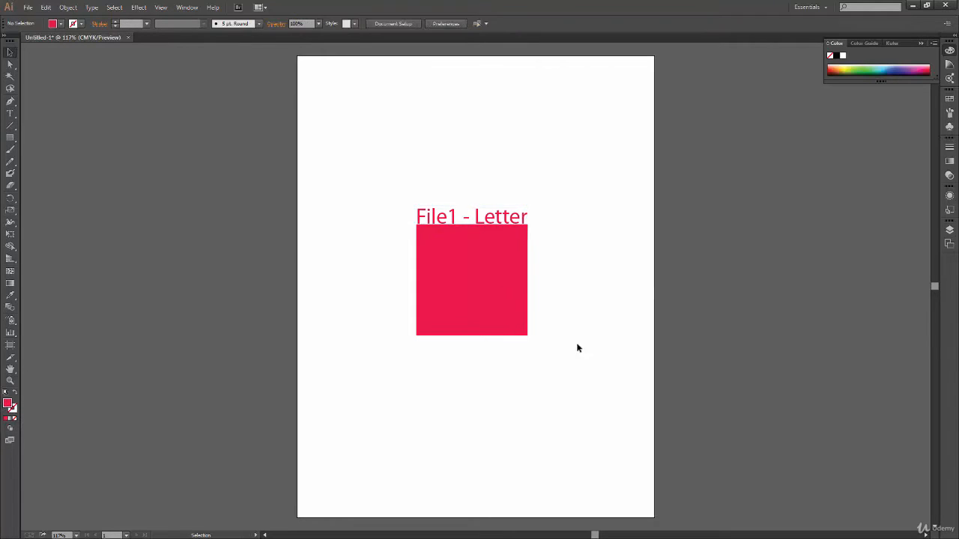
{"action": "left_click", "coordinate": [500, 318]}
{"action": "left_click", "coordinate": [14, 409]}
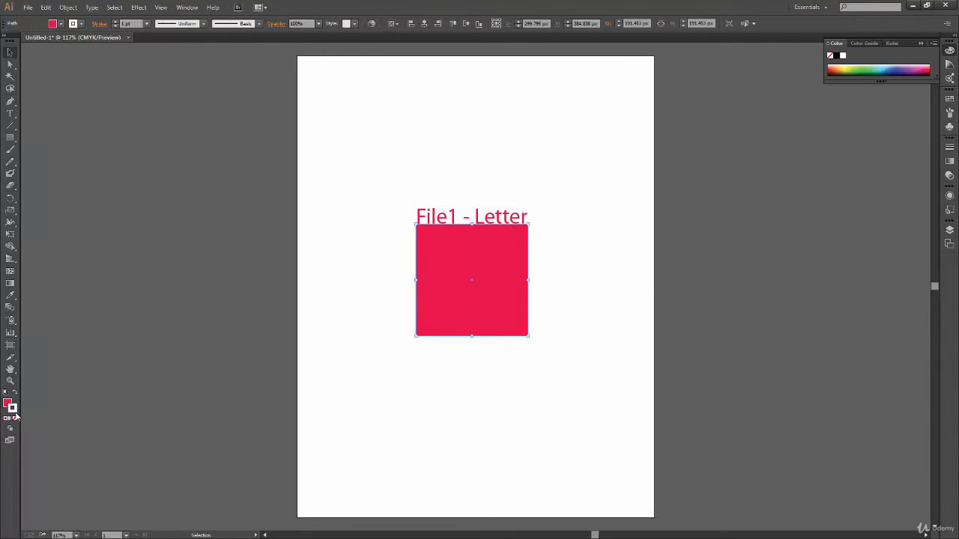
{"action": "left_click", "coordinate": [569, 345]}
Group the text with the square and center the group horizontally and vertically on the page.
{"action": "scroll", "coordinate": [554, 330], "scroll_direction": "up", "scroll_amount": 1}
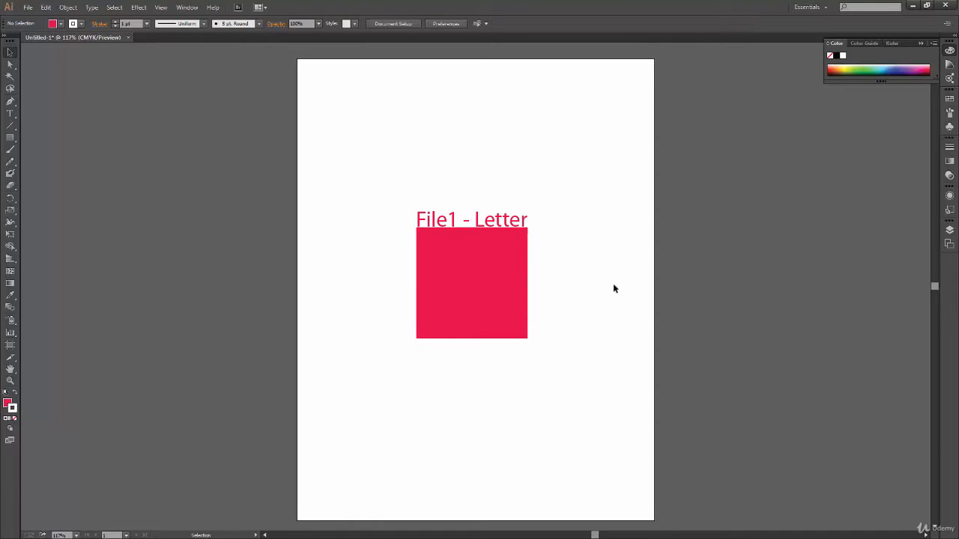
{"action": "left_click_drag", "start_coordinate": [569, 172], "coordinate": [386, 342]}
{"action": "left_click_drag", "start_coordinate": [454, 264], "coordinate": [491, 313]}
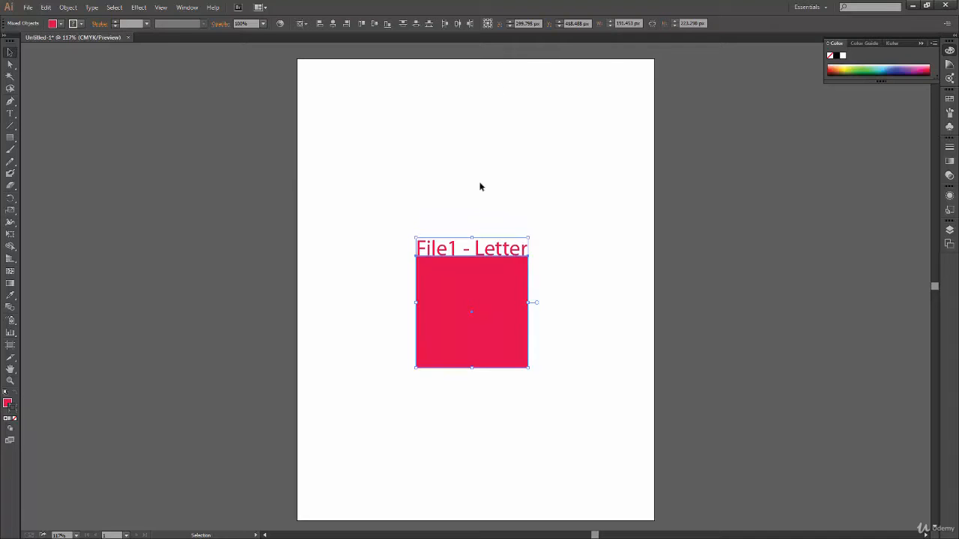
{"action": "key", "text": "ctrl+g"}
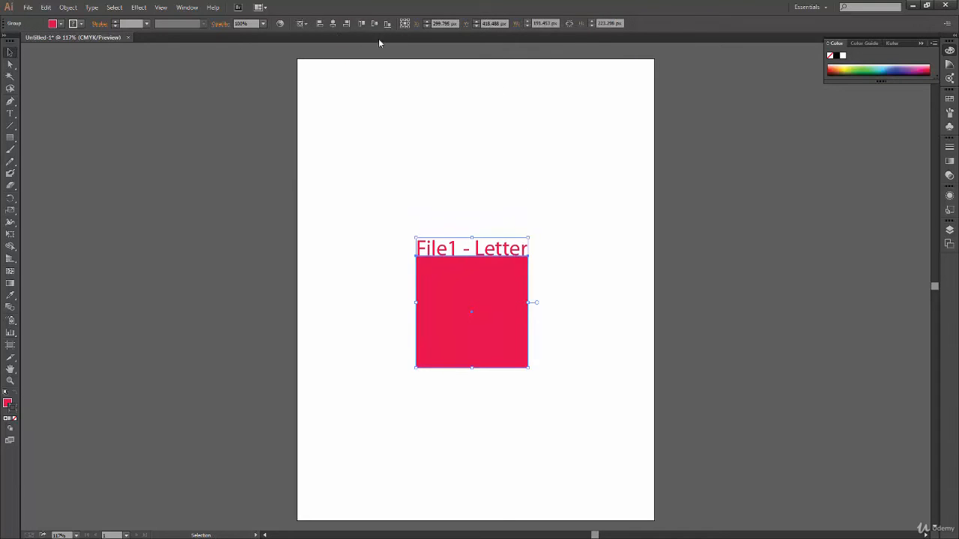
{"action": "left_click", "coordinate": [332, 24]}
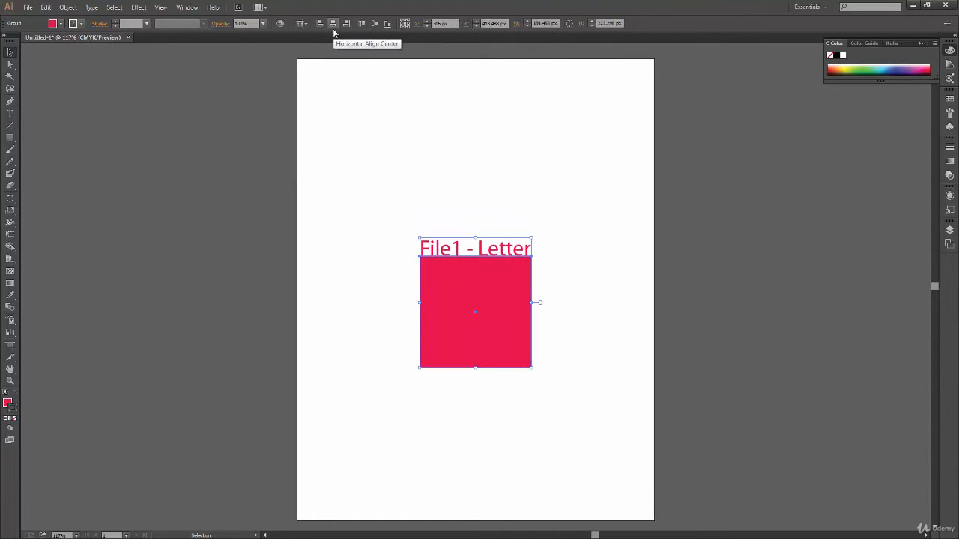
{"action": "left_click", "coordinate": [375, 24]}
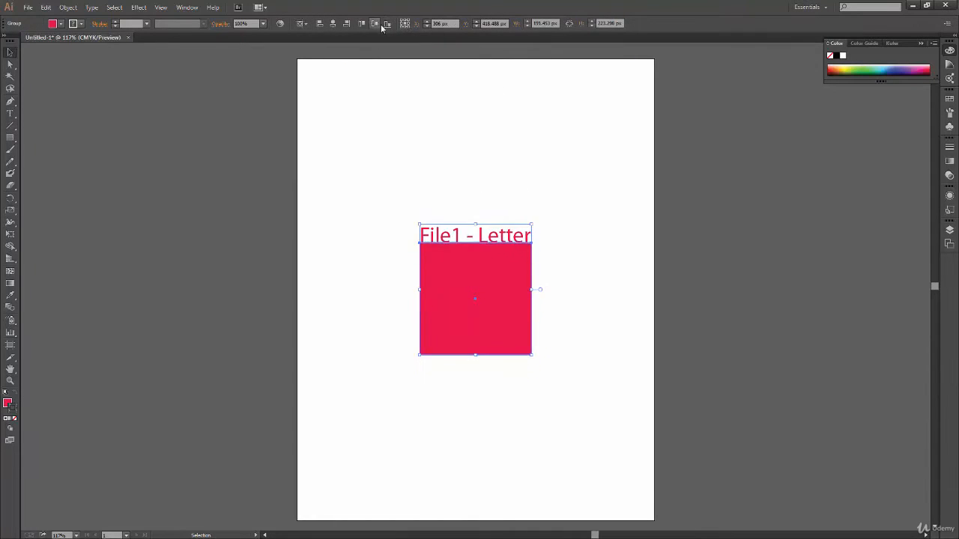
{"action": "left_click", "coordinate": [578, 212]}
{"action": "key", "text": "a"}
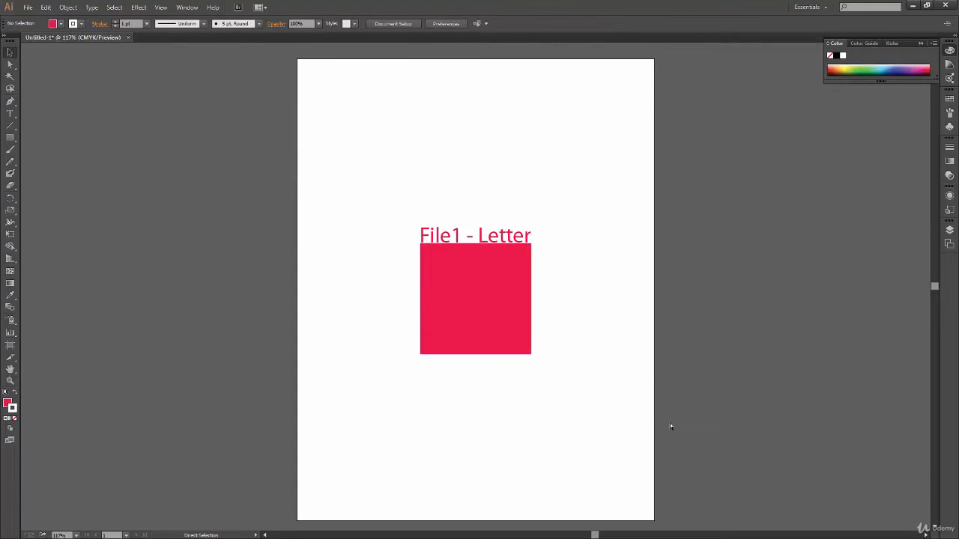
Create a second new document in A4 size, keeping portrait orientation and CMYK color mode.
{"action": "key", "text": "ctrl+n"}
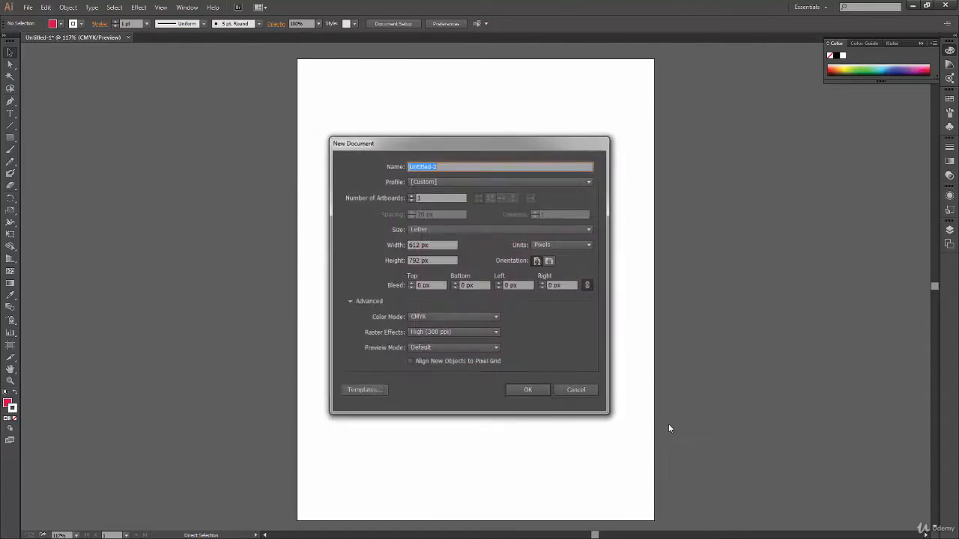
{"action": "left_click", "coordinate": [455, 230]}
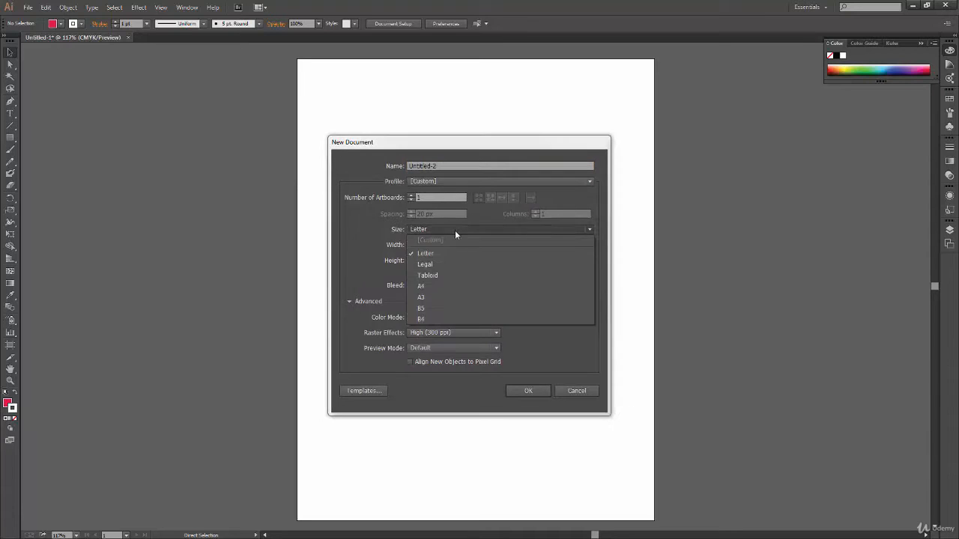
{"action": "left_click", "coordinate": [468, 285]}
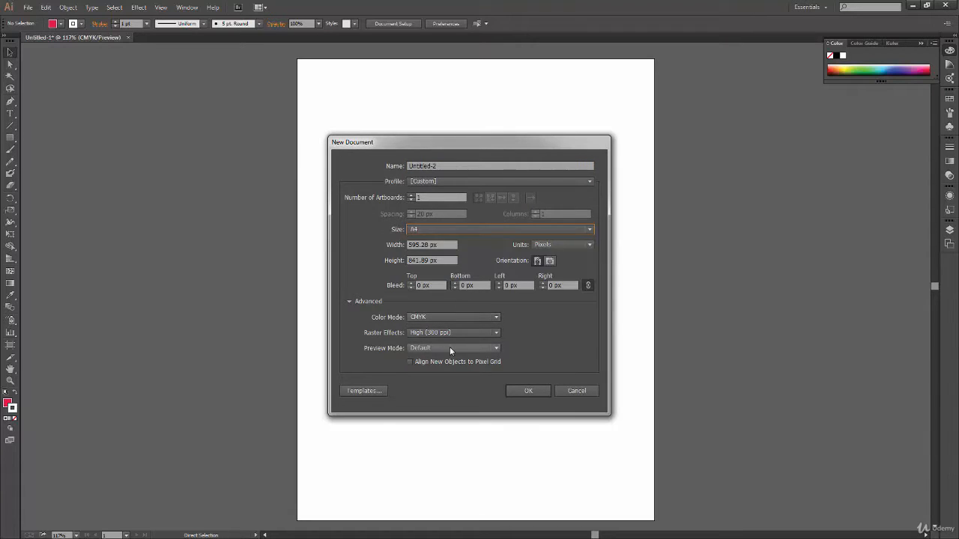
{"action": "left_click", "coordinate": [528, 391]}
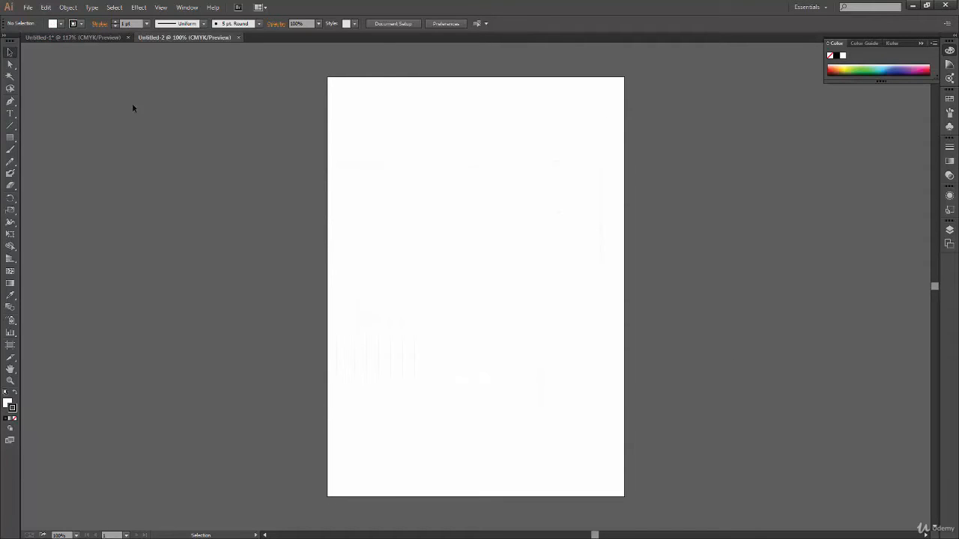
Copy the labeled red square group from the Letter document into the A4 document and center it horizontally and vertically on the page.
{"action": "left_click", "coordinate": [98, 36]}
{"action": "left_click_drag", "start_coordinate": [592, 223], "coordinate": [372, 412]}
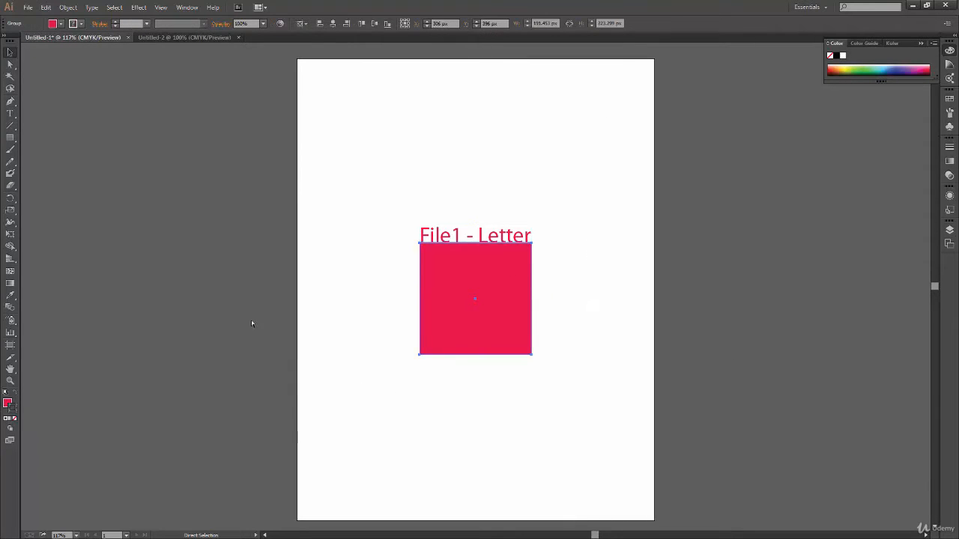
{"action": "left_click", "coordinate": [187, 37]}
{"action": "key", "text": "a"}
{"action": "key", "text": "ctrl+v"}
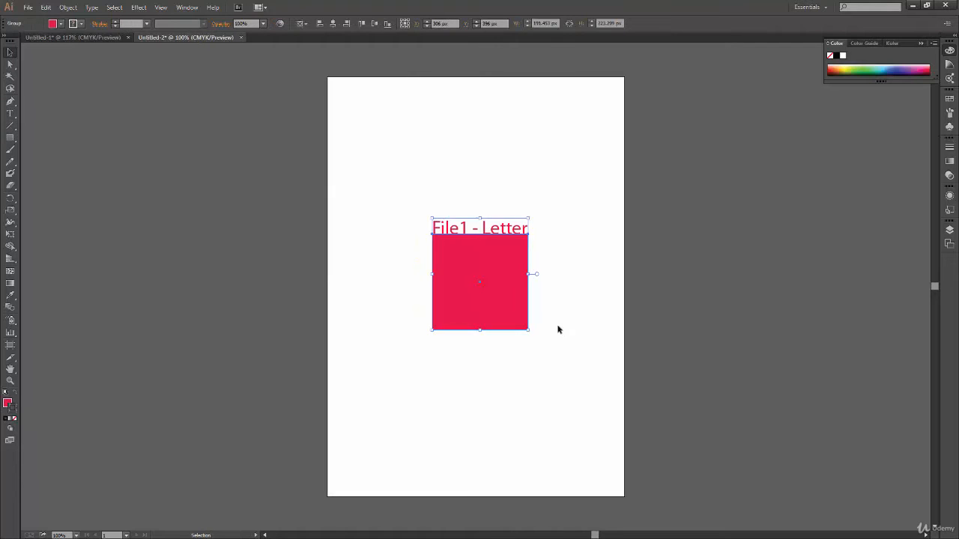
{"action": "left_click", "coordinate": [333, 24]}
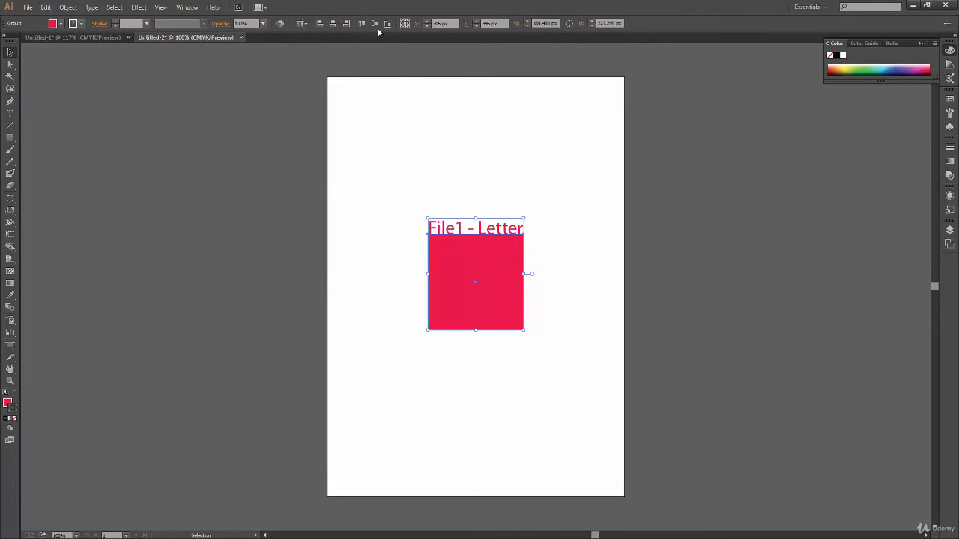
{"action": "left_click", "coordinate": [374, 23]}
{"action": "left_click", "coordinate": [475, 112]}
Replace the word "Letter" with "A4" in the label above the square, editing it inside the group.
{"action": "left_click", "coordinate": [517, 242]}
{"action": "double_click", "coordinate": [502, 244]}
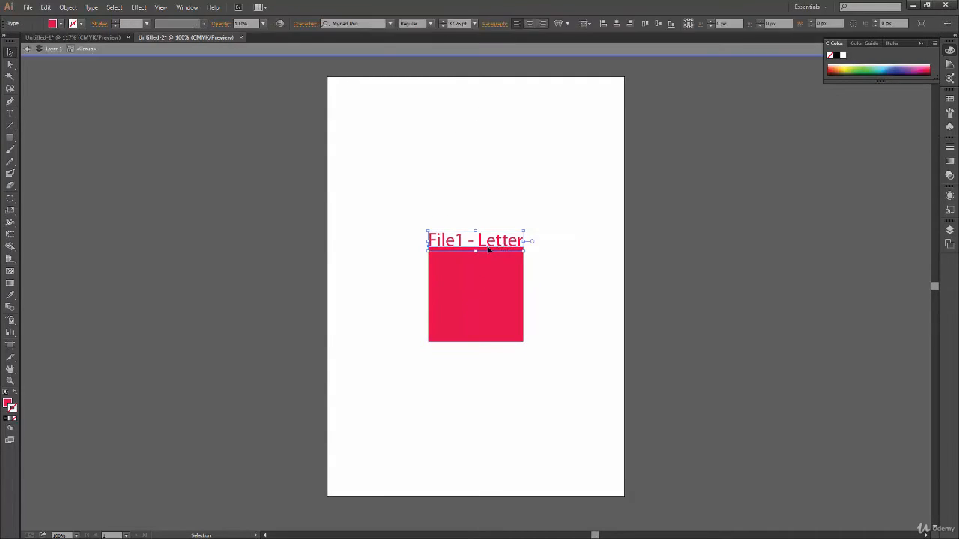
{"action": "double_click", "coordinate": [490, 243]}
{"action": "triple_click", "coordinate": [490, 241]}
{"action": "left_click_drag", "start_coordinate": [478, 241], "coordinate": [527, 246]}
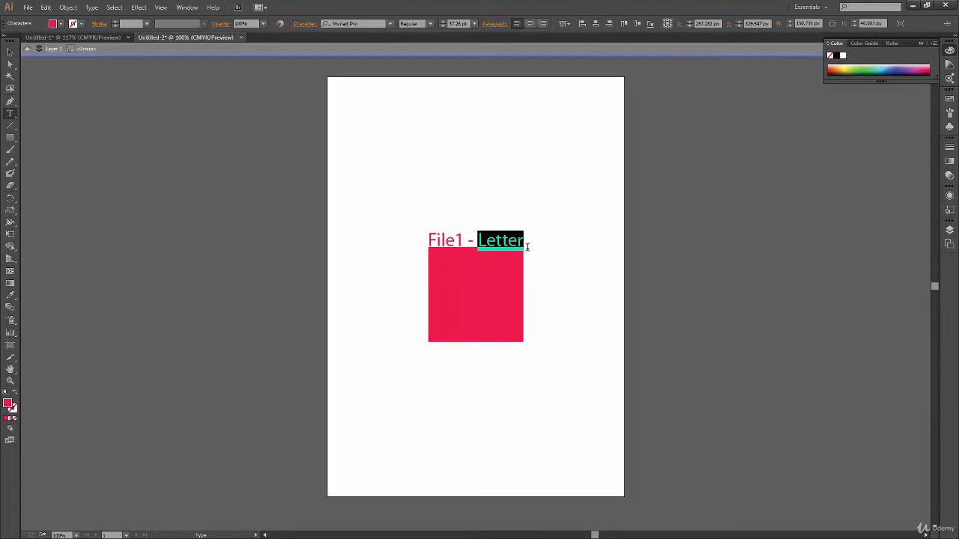
{"action": "type", "text": "A4"}
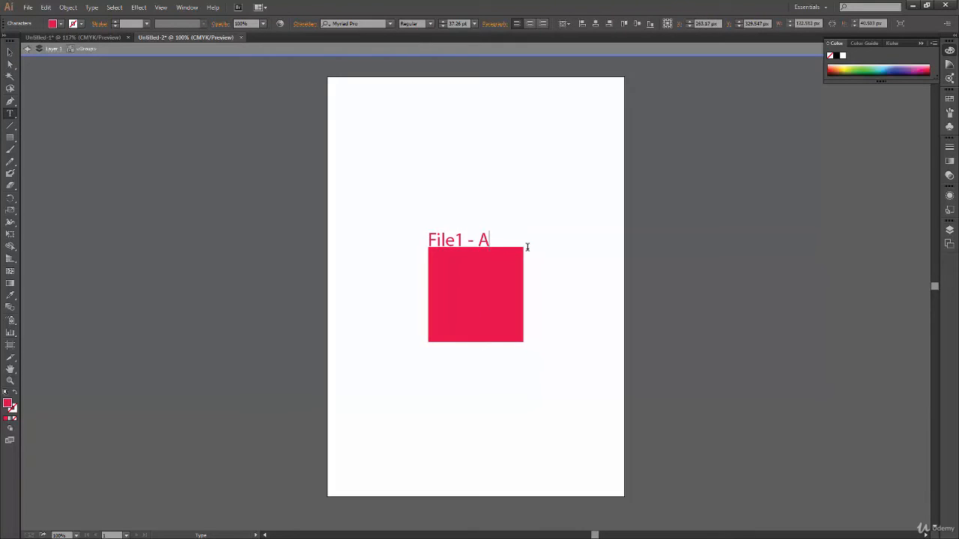
{"action": "left_click", "coordinate": [11, 51]}
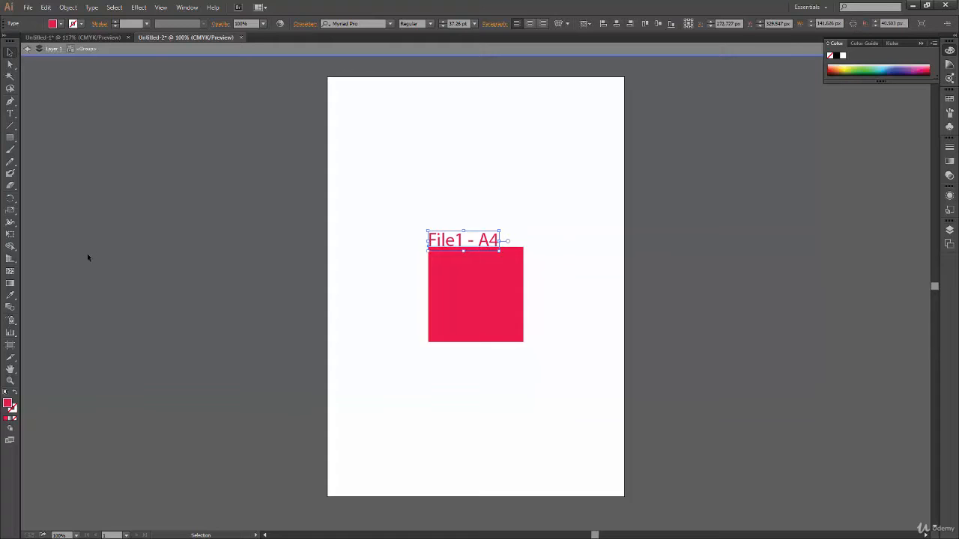
Center-align the label's text and center it horizontally over the red square inside the group.
{"action": "left_click", "coordinate": [390, 337]}
{"action": "left_click", "coordinate": [488, 250]}
{"action": "left_click", "coordinate": [530, 27]}
{"action": "key", "text": "ctrl+a"}
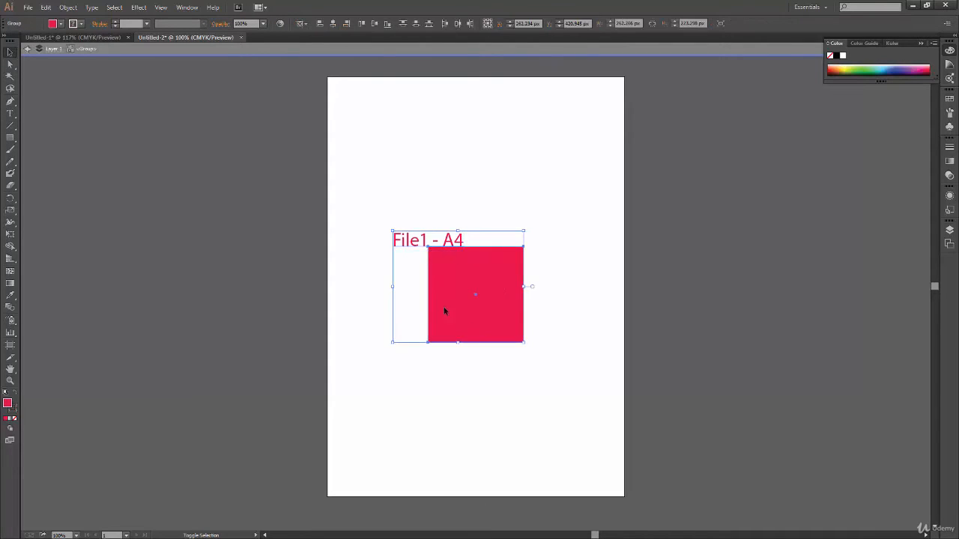
{"action": "left_click", "coordinate": [333, 24]}
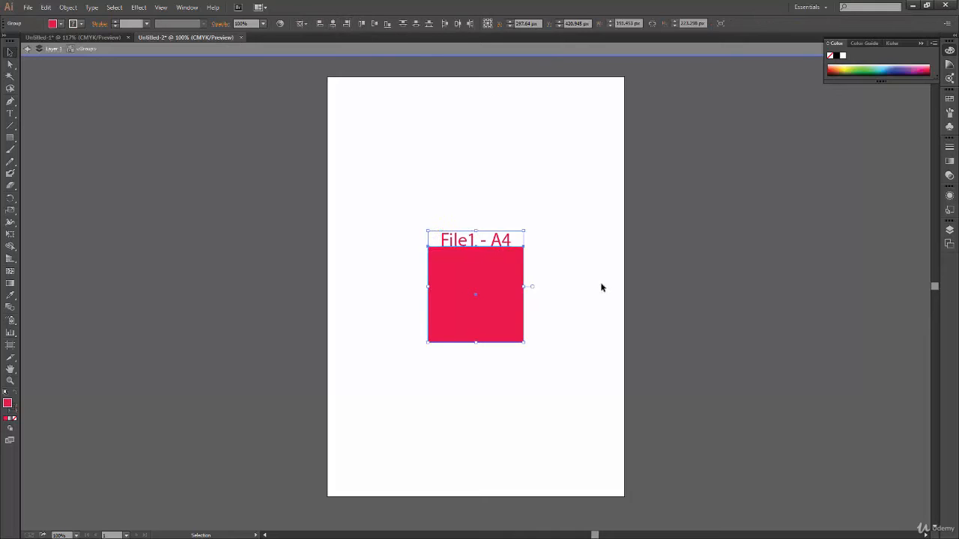
{"action": "left_click", "coordinate": [574, 319]}
{"action": "left_click", "coordinate": [518, 272]}
{"action": "left_click", "coordinate": [574, 397]}
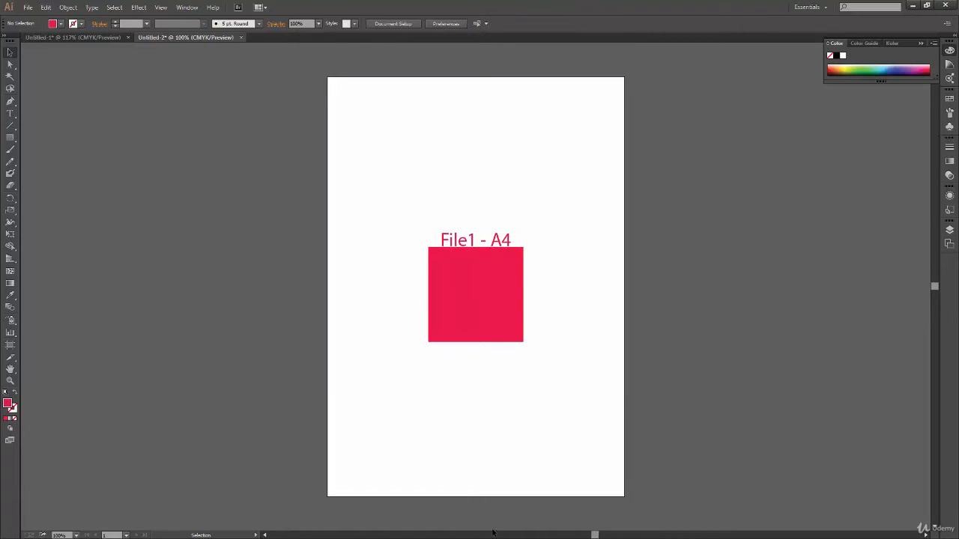
Change the file number in the A4 document's label so that it reads "File2 - A4".
{"action": "double_click", "coordinate": [471, 241]}
{"action": "double_click", "coordinate": [472, 242]}
{"action": "key", "text": "ctrl+a"}
{"action": "left_click_drag", "start_coordinate": [474, 241], "coordinate": [467, 240]}
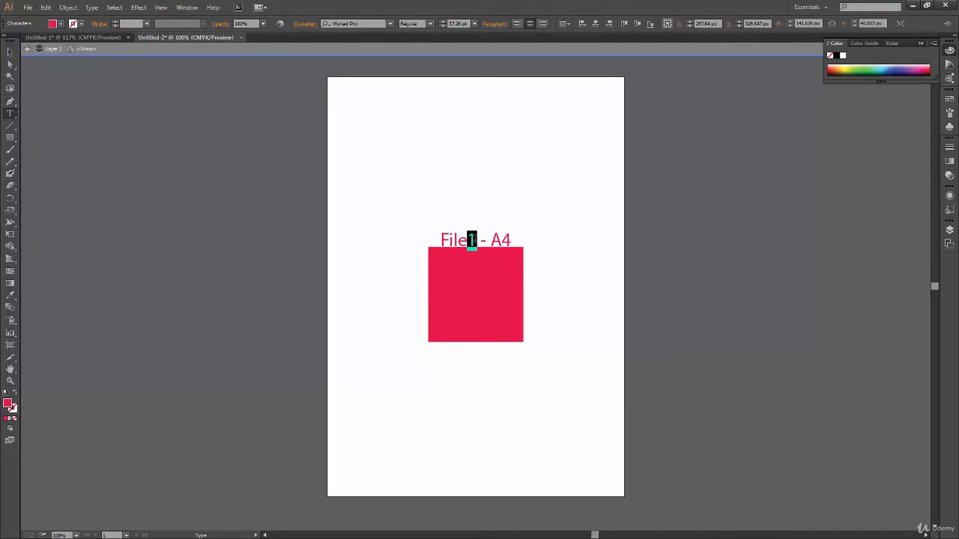
{"action": "type", "text": "2"}
{"action": "key", "text": "Escape"}
{"action": "left_click", "coordinate": [153, 290]}
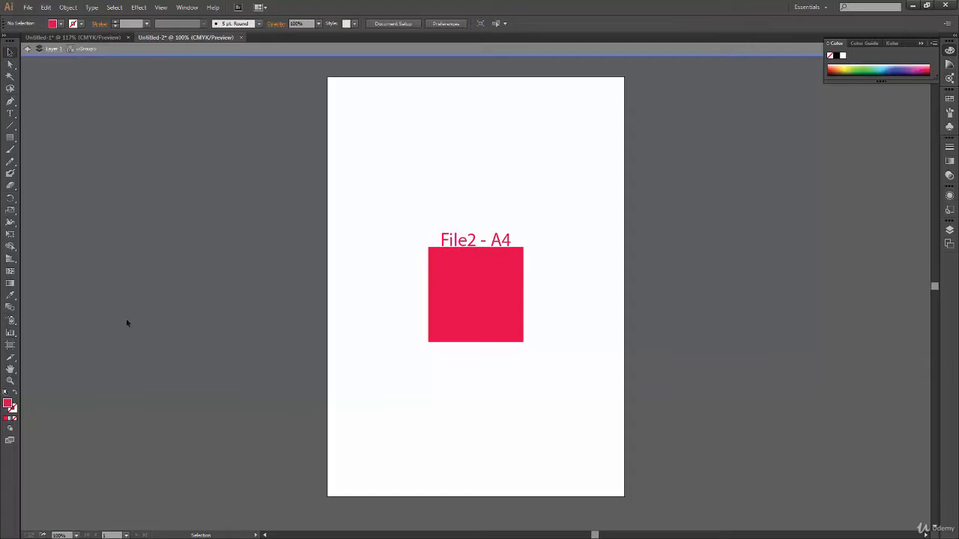
Fit the Letter and A4 artboards to the window and compare the page proportions of the two documents.
{"action": "left_click", "coordinate": [83, 37]}
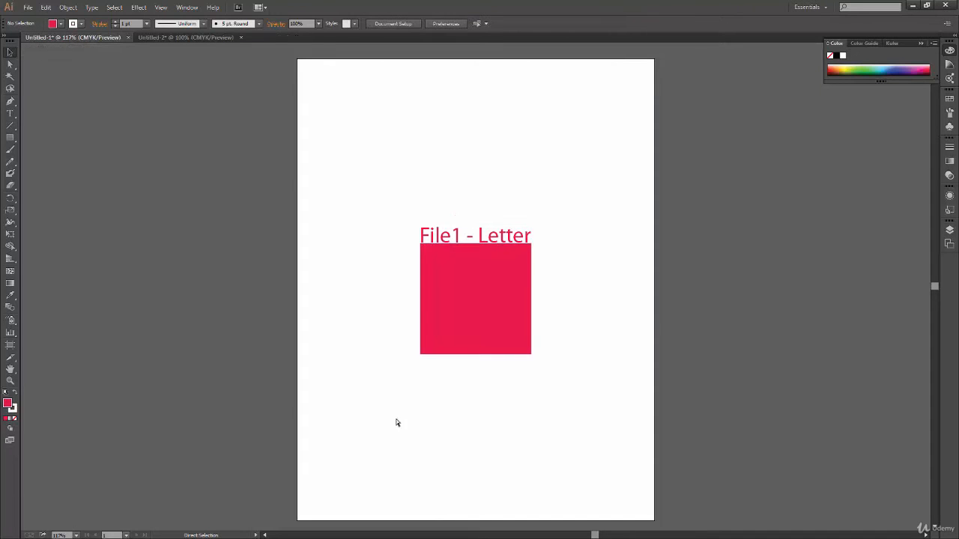
{"action": "key", "text": "ctrl+n"}
{"action": "left_click", "coordinate": [582, 392]}
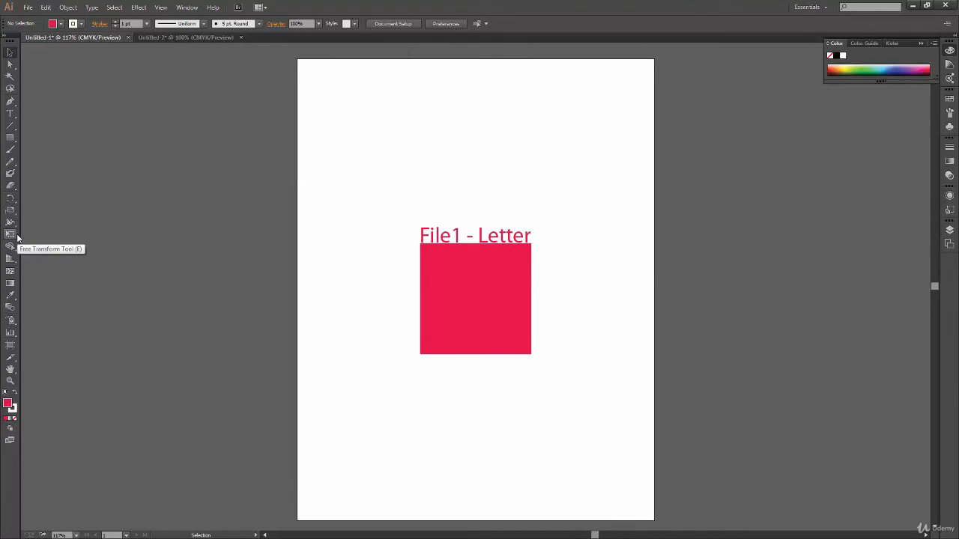
{"action": "key", "text": "ctrl+0"}
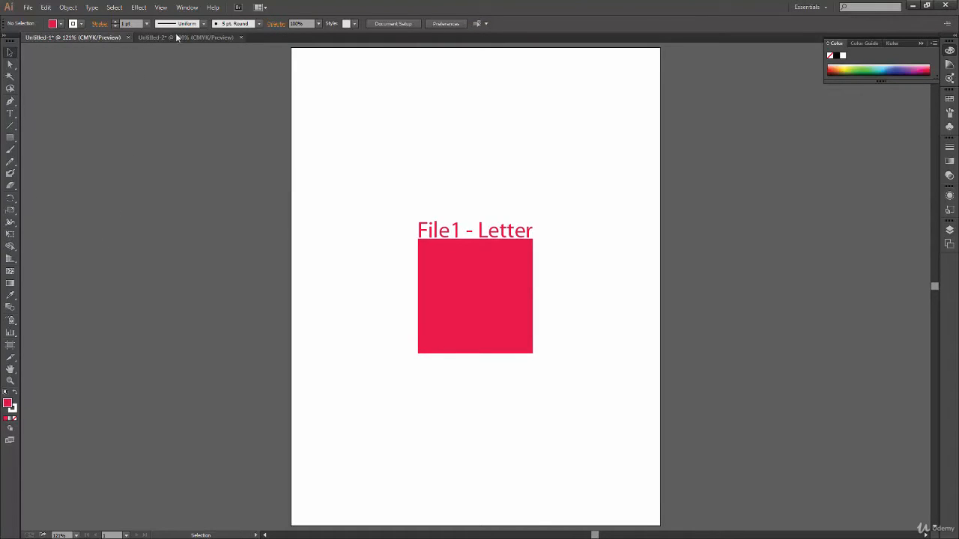
{"action": "left_click", "coordinate": [177, 37]}
{"action": "double_click", "coordinate": [11, 369]}
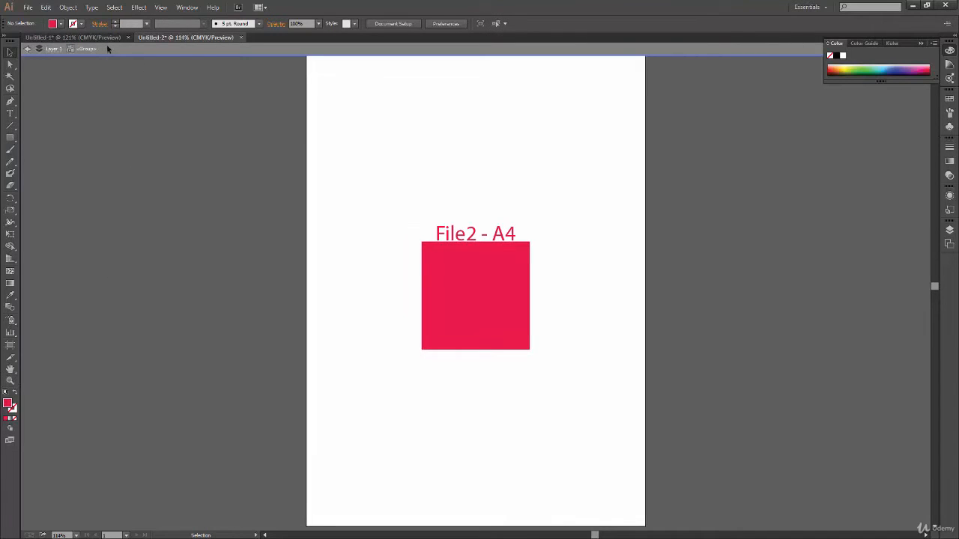
{"action": "left_click", "coordinate": [72, 37]}
{"action": "left_click", "coordinate": [179, 37]}
{"action": "left_click", "coordinate": [84, 38]}
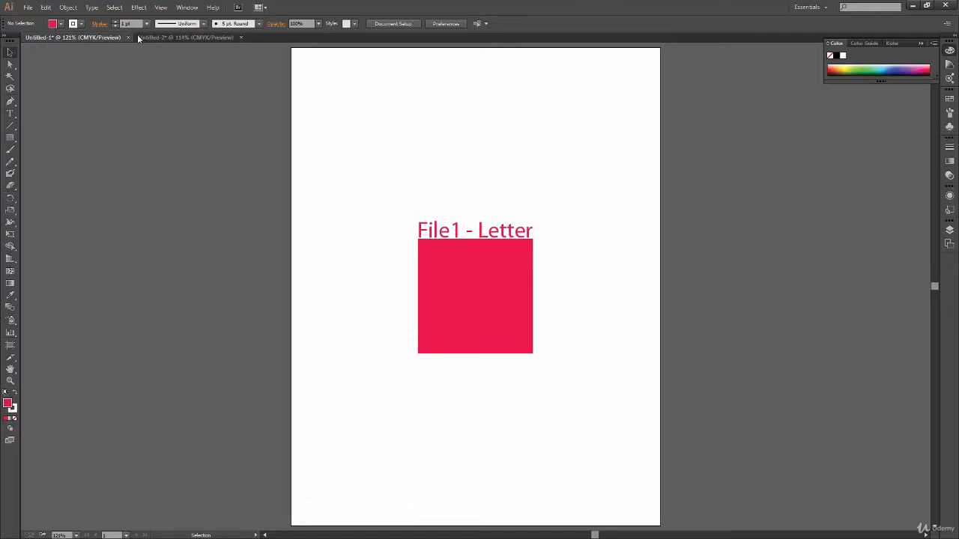
{"action": "left_click", "coordinate": [162, 37]}
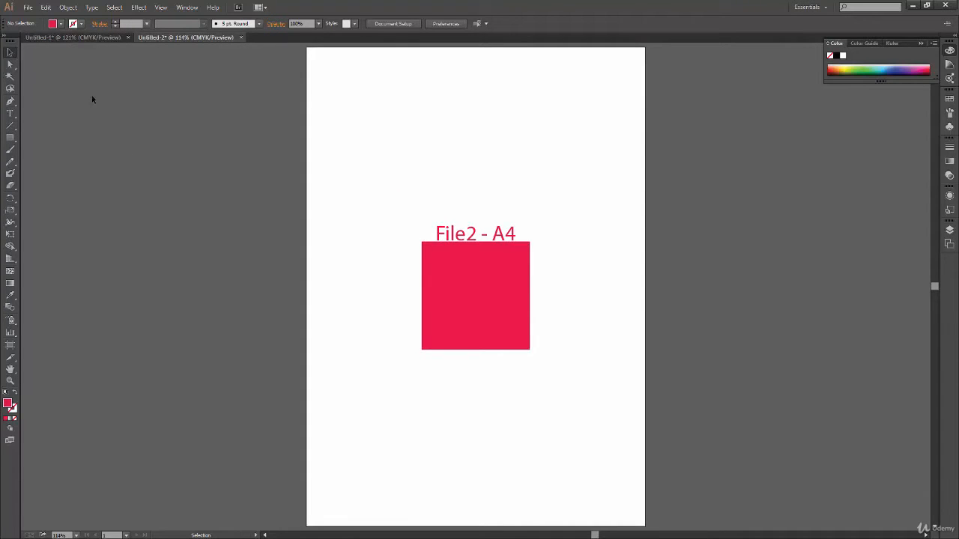
{"action": "left_click", "coordinate": [86, 36]}
{"action": "left_click", "coordinate": [166, 37]}
Create a third new document with a custom size of 1500 px wide by 3000 px high, keeping pixels as units.
{"action": "key", "text": "ctrl+n"}
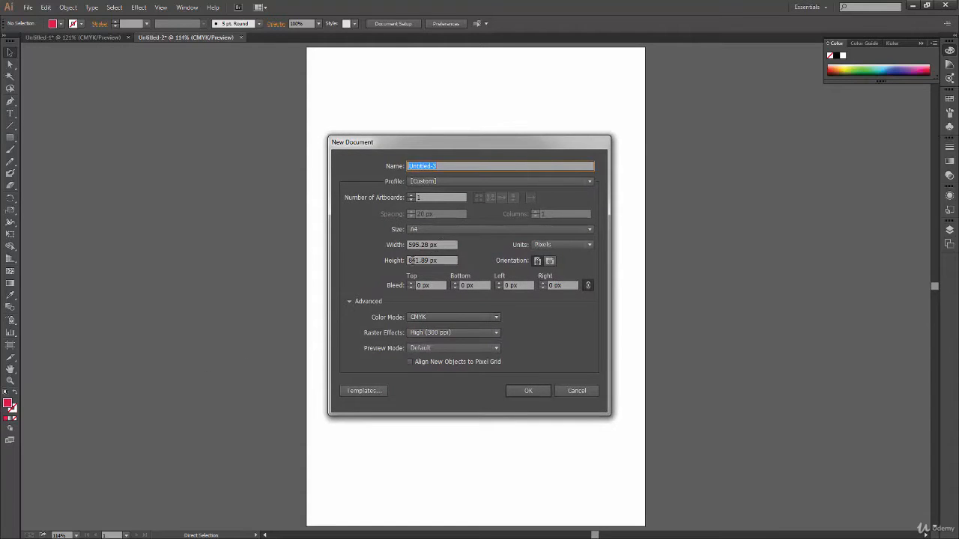
{"action": "left_click", "coordinate": [431, 245]}
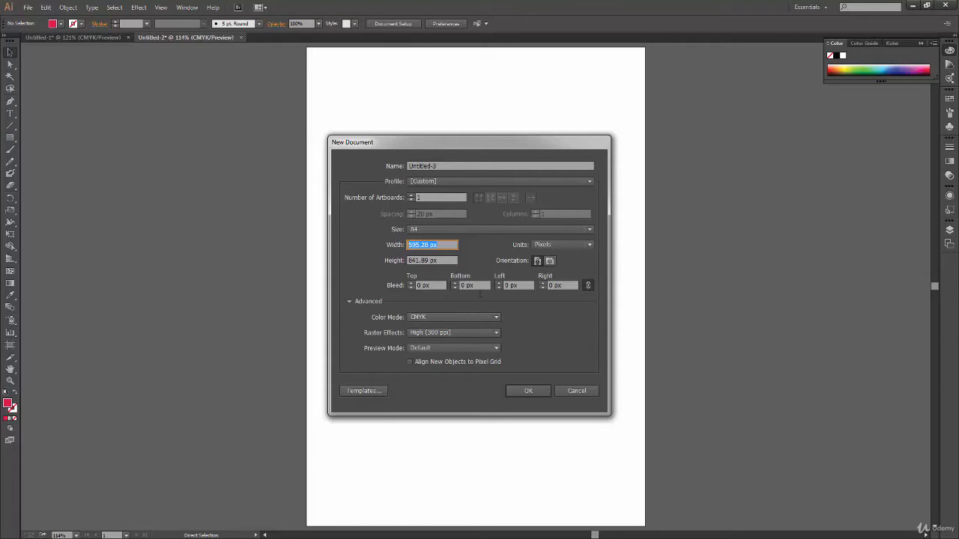
{"action": "type", "text": "150"}
{"action": "type", "text": "00"}
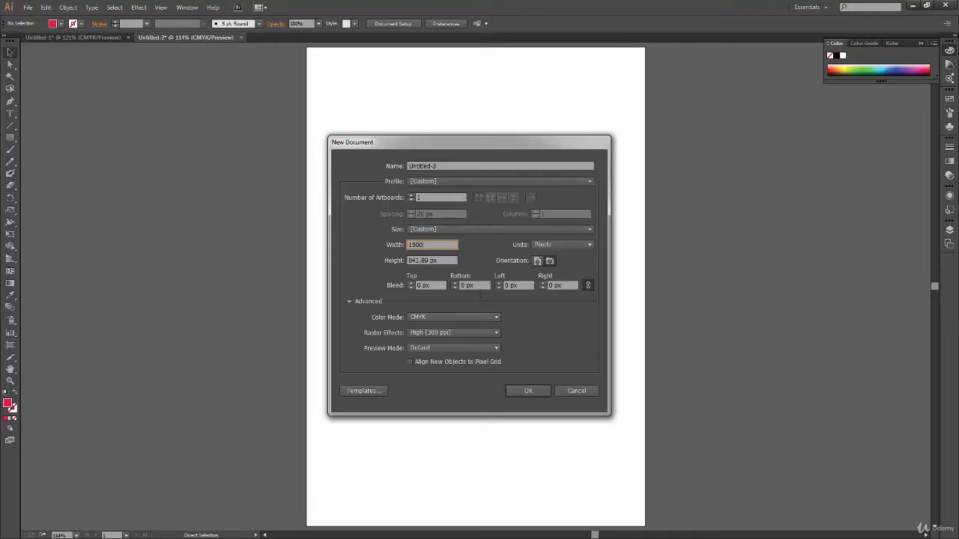
{"action": "key", "text": "Tab"}
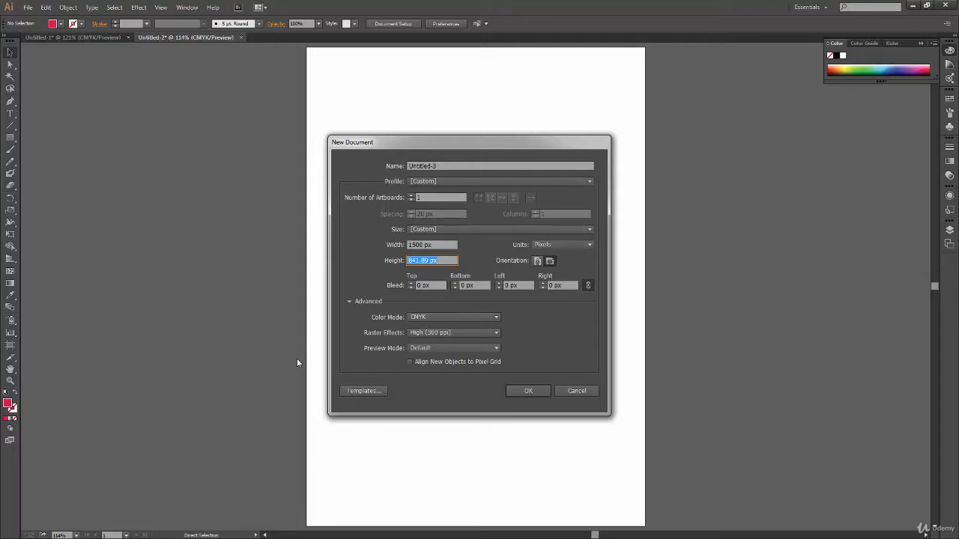
{"action": "type", "text": "3000"}
{"action": "left_click", "coordinate": [570, 245]}
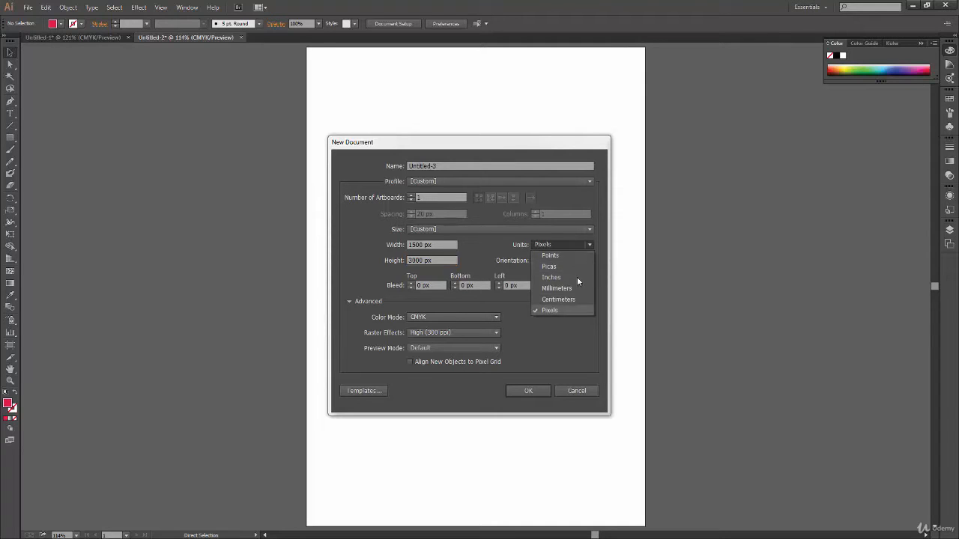
{"action": "left_click", "coordinate": [562, 313]}
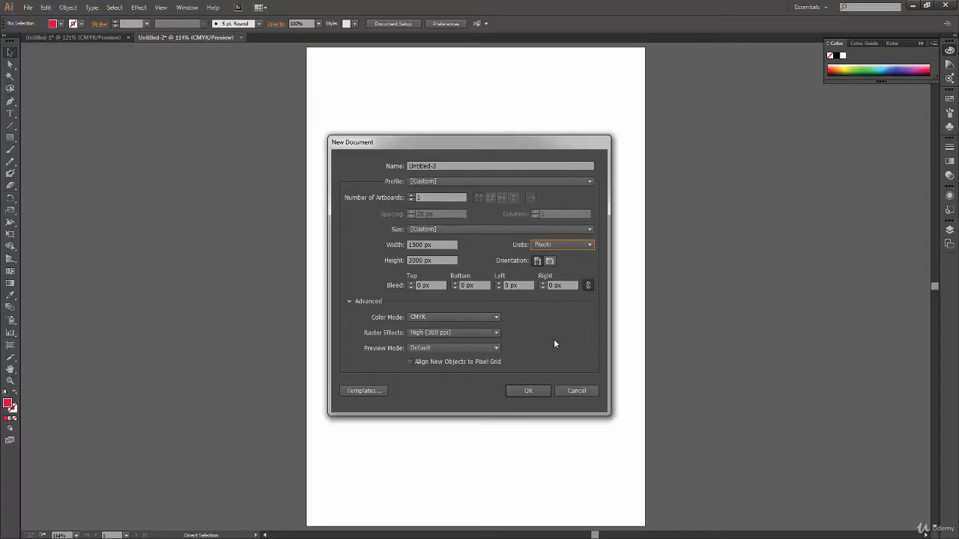
{"action": "left_click", "coordinate": [528, 390]}
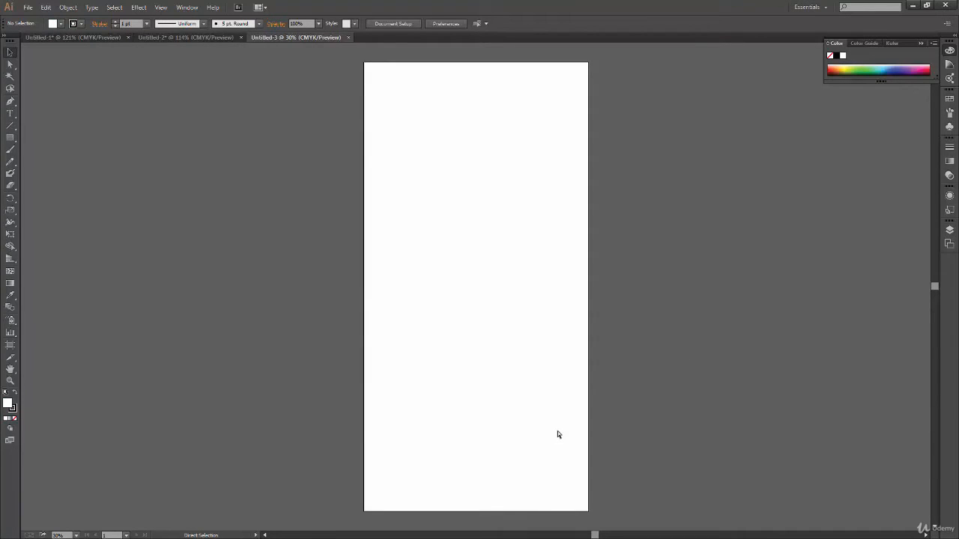
{"action": "key", "text": "ctrl+0"}
Copy the "File2 - A4" label and square group from the A4 document into the new 1500 by 3000 px document.
{"action": "left_click", "coordinate": [192, 38]}
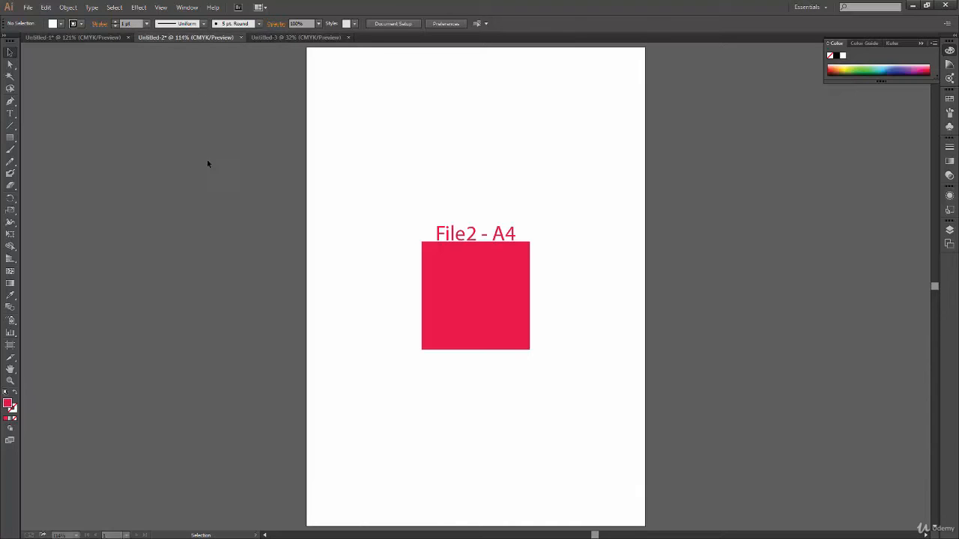
{"action": "left_click_drag", "start_coordinate": [403, 195], "coordinate": [546, 365]}
{"action": "key", "text": "ctrl+c"}
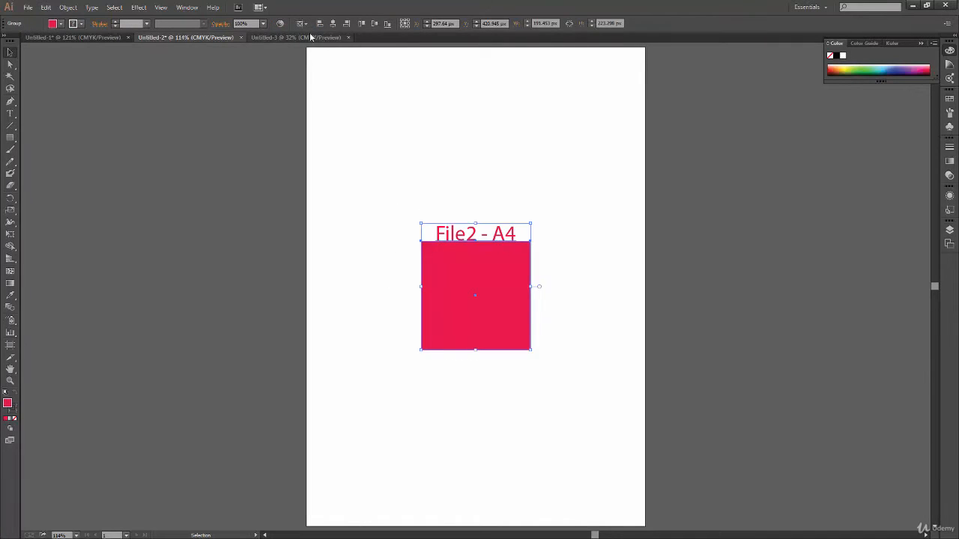
{"action": "key", "text": "ctrl+Tab"}
{"action": "key", "text": "ctrl+v"}
{"action": "left_click", "coordinate": [519, 322]}
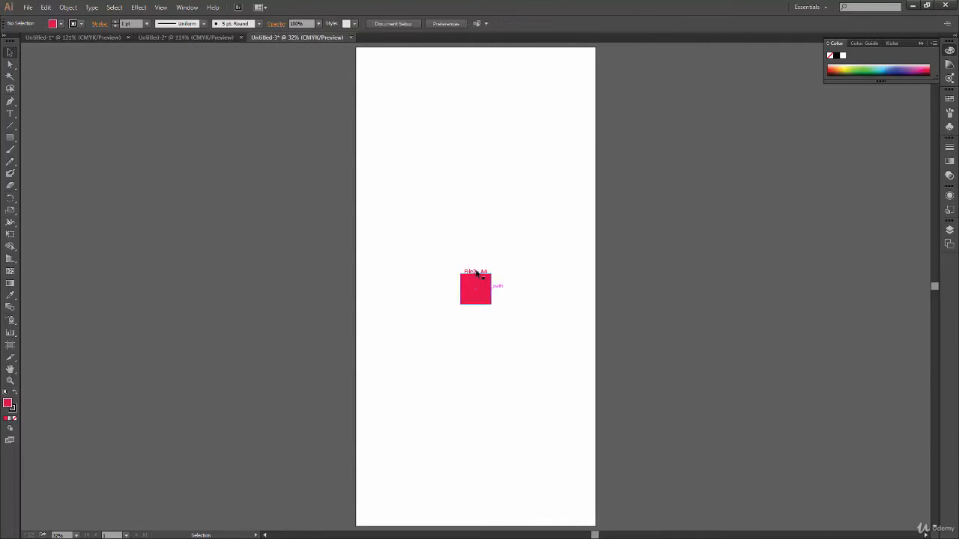
Enlarge the pasted group proportionally around its center to about half the page width and change its label to "File3 - A4".
{"action": "left_click", "coordinate": [482, 274]}
{"action": "left_click_drag", "start_coordinate": [491, 268], "coordinate": [537, 217]}
{"action": "left_click", "coordinate": [592, 210]}
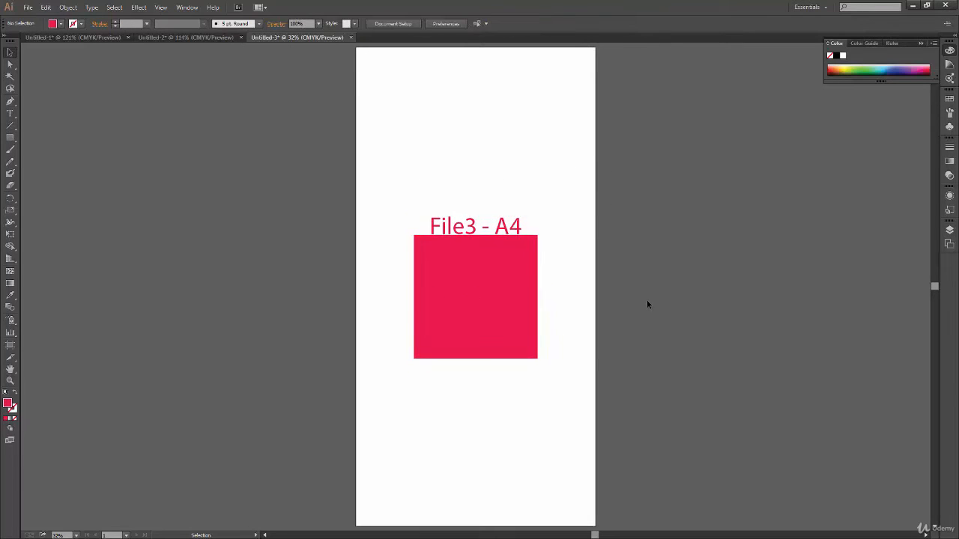
{"action": "key", "text": "space"}
Create a fourth new document in B4 size with inches as units, keeping portrait orientation and CMYK color mode.
{"action": "left_click", "coordinate": [65, 38]}
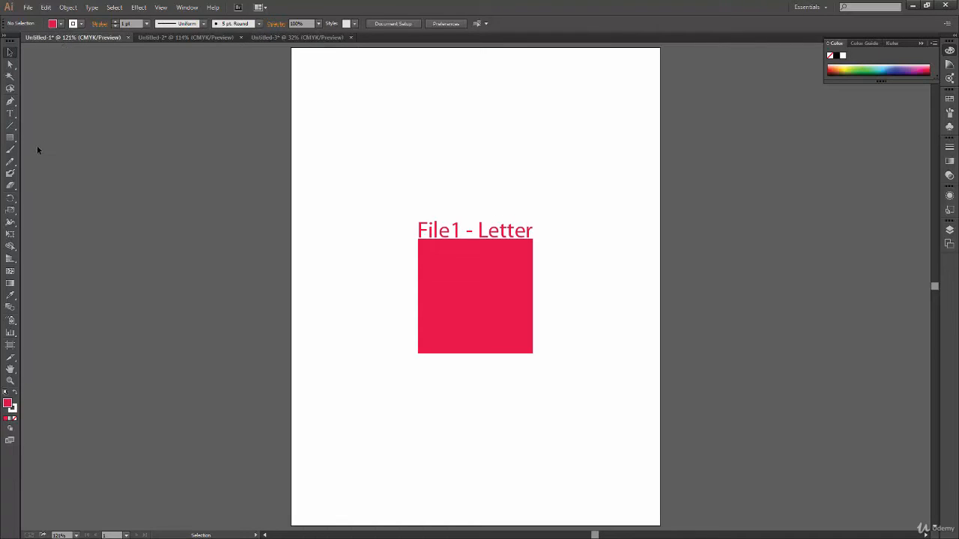
{"action": "left_click", "coordinate": [28, 7]}
{"action": "left_click", "coordinate": [42, 17]}
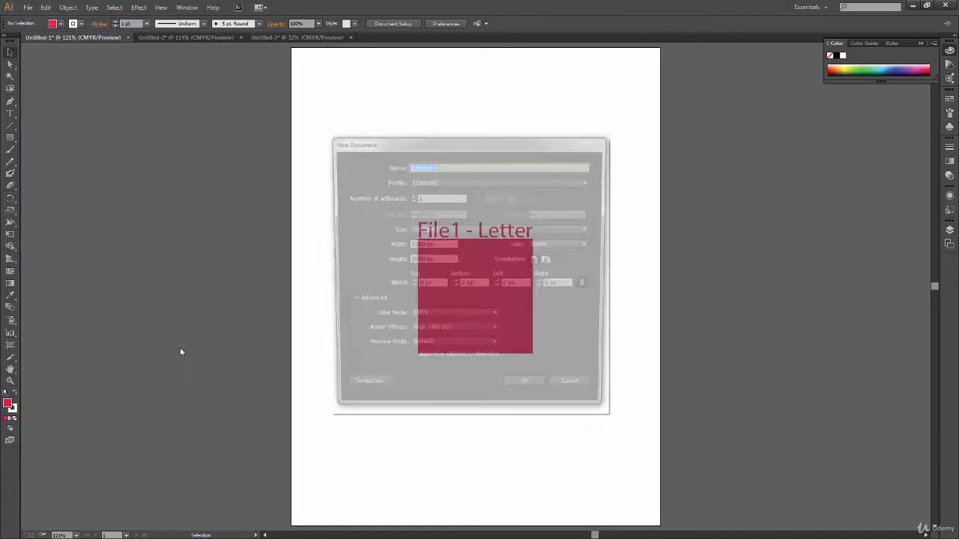
{"action": "left_click", "coordinate": [573, 245]}
{"action": "left_click", "coordinate": [573, 277]}
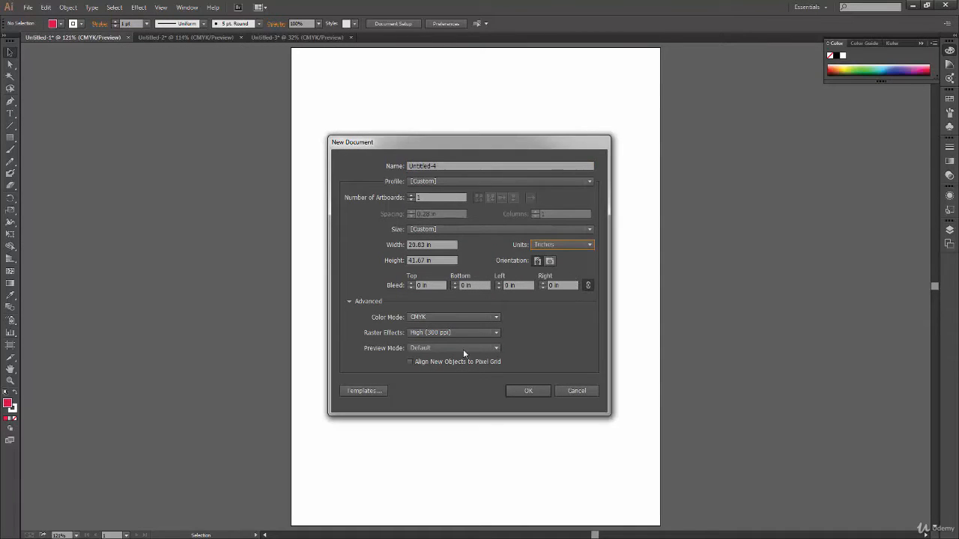
{"action": "left_click", "coordinate": [449, 229]}
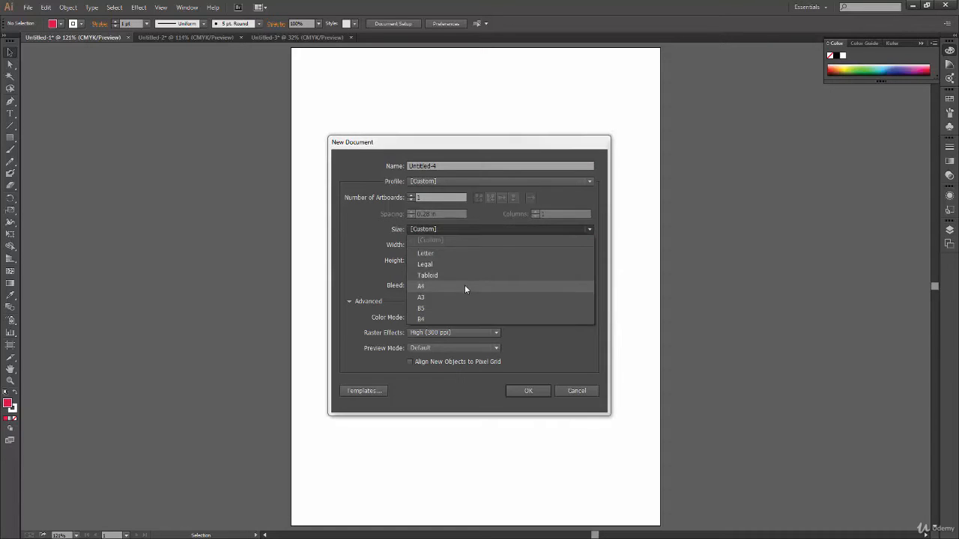
{"action": "left_click", "coordinate": [437, 318]}
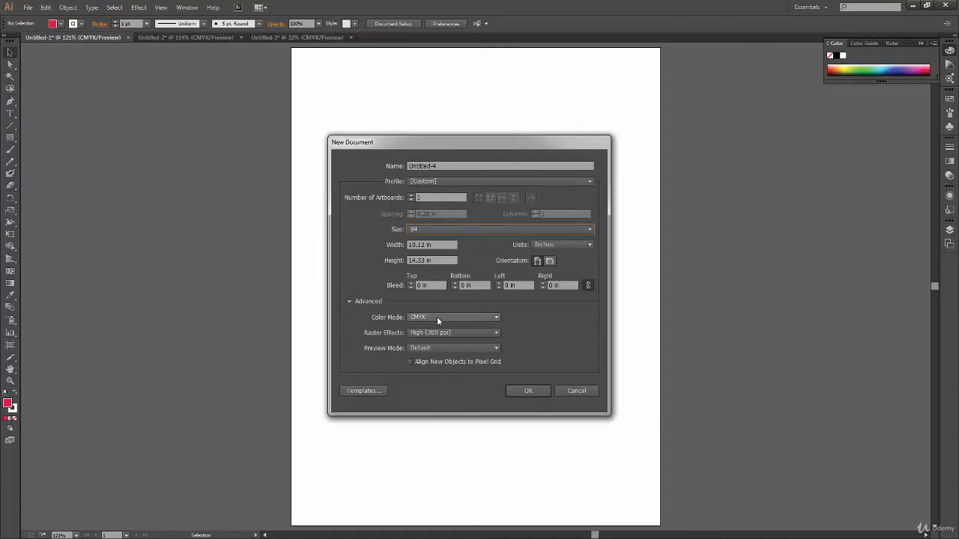
{"action": "left_click", "coordinate": [529, 392]}
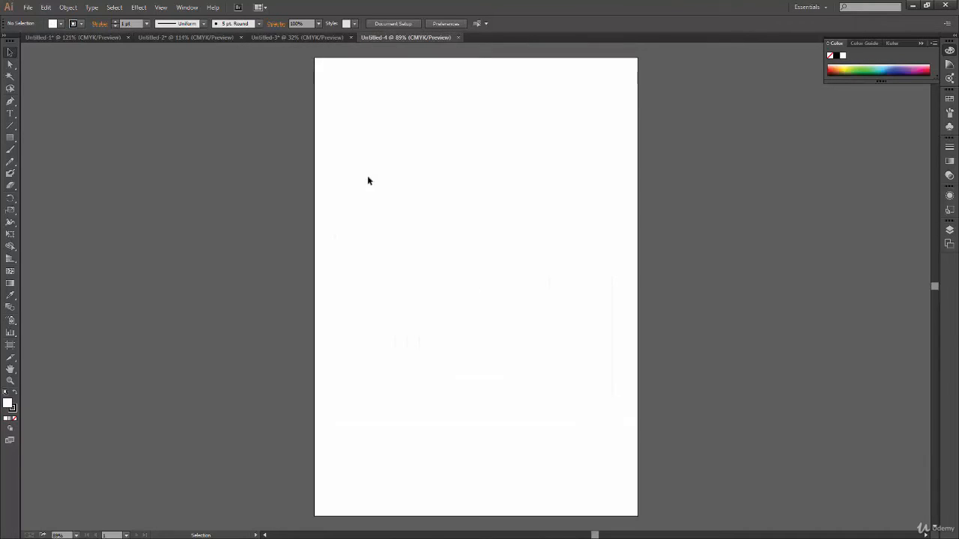
Copy the "File3 - A4" label and square group from the 1500 by 3000 px document into the new B4 document.
{"action": "left_click", "coordinate": [305, 38]}
{"action": "left_click_drag", "start_coordinate": [402, 190], "coordinate": [545, 287]}
{"action": "key", "text": "ctrl+c"}
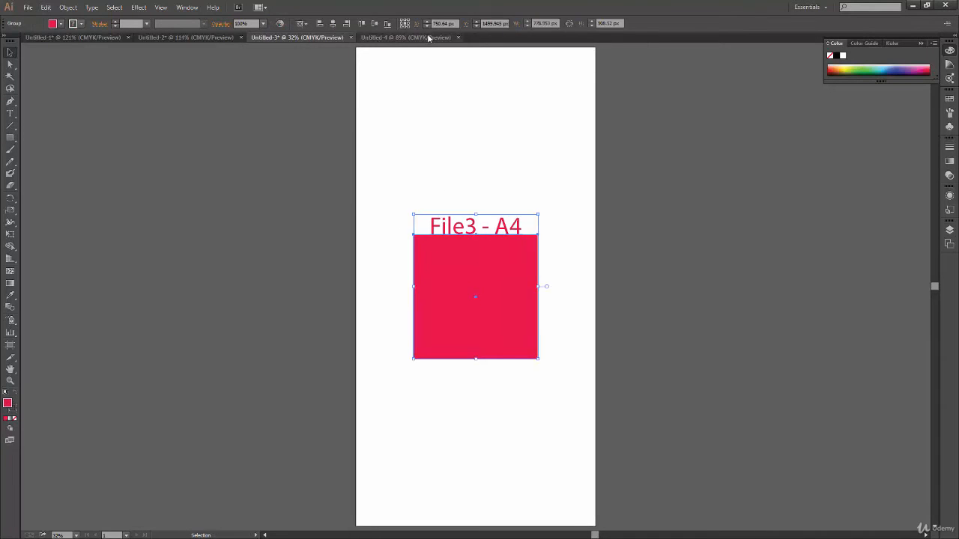
{"action": "left_click", "coordinate": [405, 37]}
{"action": "key", "text": "ctrl+v"}
Shrink the pasted group proportionally around its center to about a third of the B4 page width, comparing it with the custom-size document.
{"action": "left_click_drag", "start_coordinate": [650, 85], "coordinate": [522, 226]}
{"action": "key", "text": "ctrl+z"}
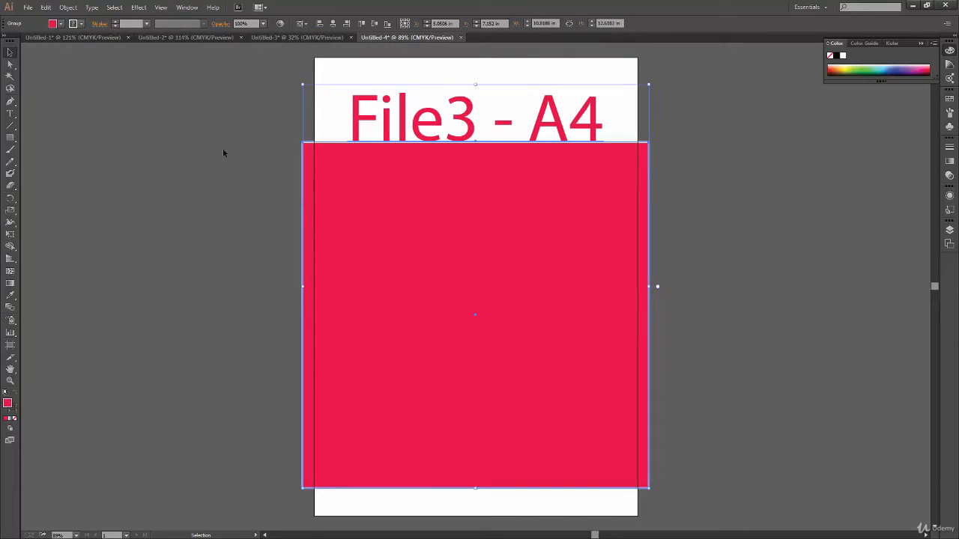
{"action": "left_click", "coordinate": [297, 38]}
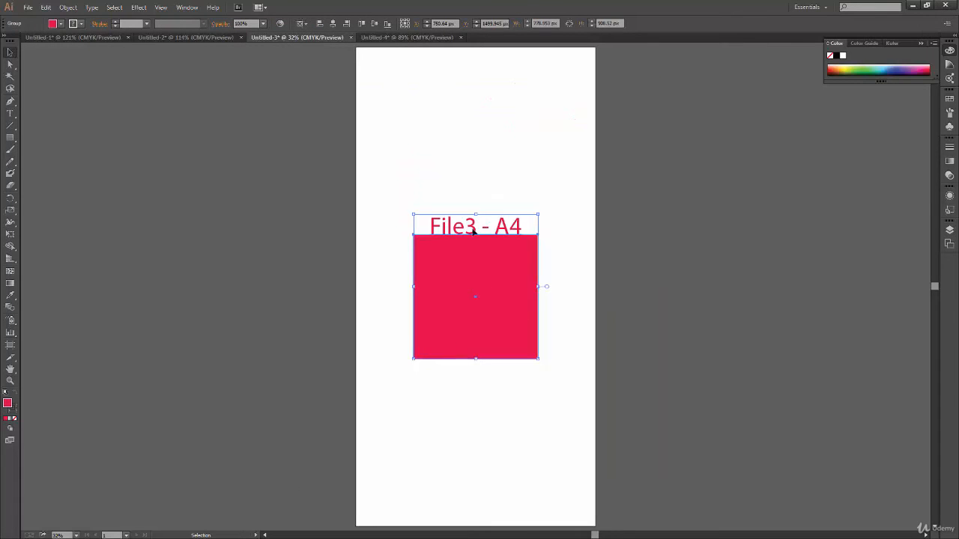
{"action": "left_click", "coordinate": [397, 38]}
{"action": "left_click", "coordinate": [292, 38]}
{"action": "left_click", "coordinate": [426, 38]}
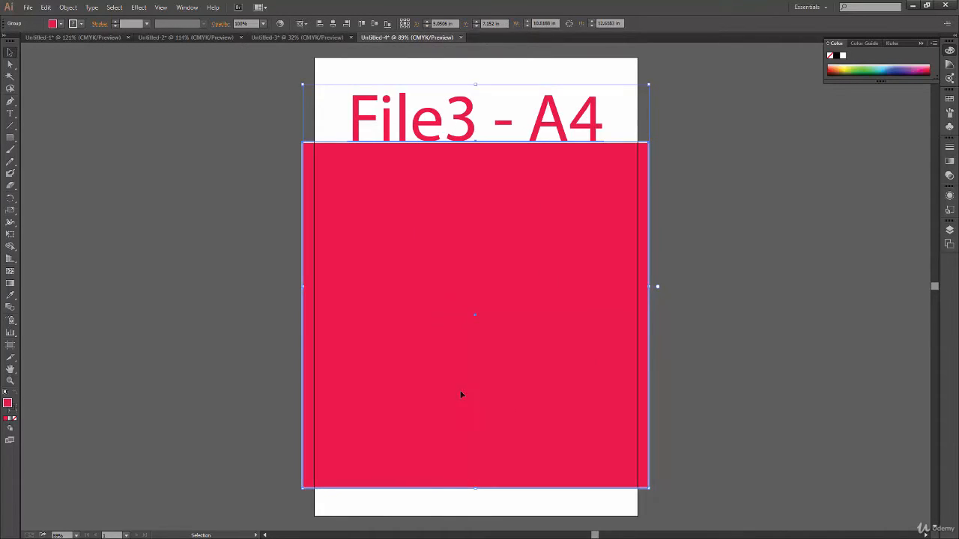
{"action": "key", "text": "ctrl+z"}
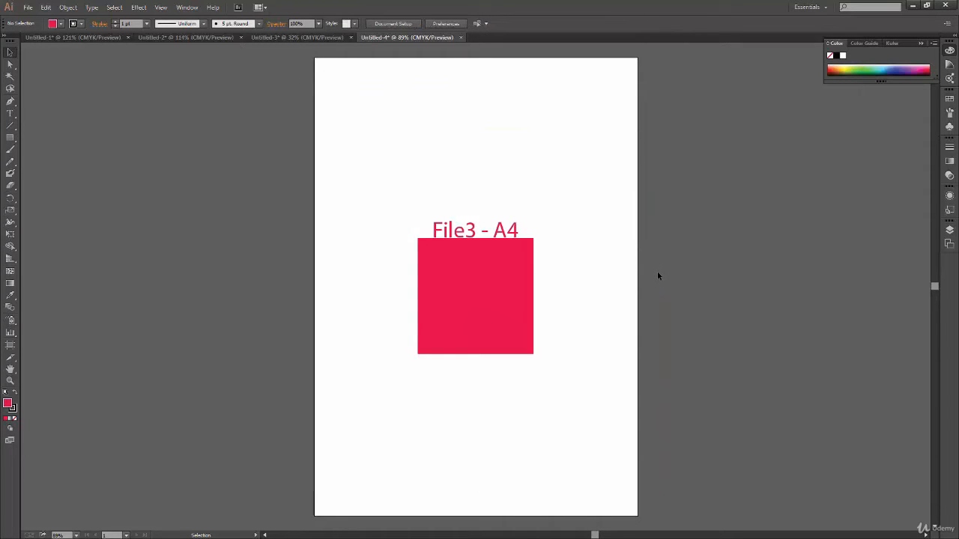
Change the label above the square in the B4 document to "File4 - B4".
{"action": "double_click", "coordinate": [473, 237]}
{"action": "triple_click", "coordinate": [472, 236]}
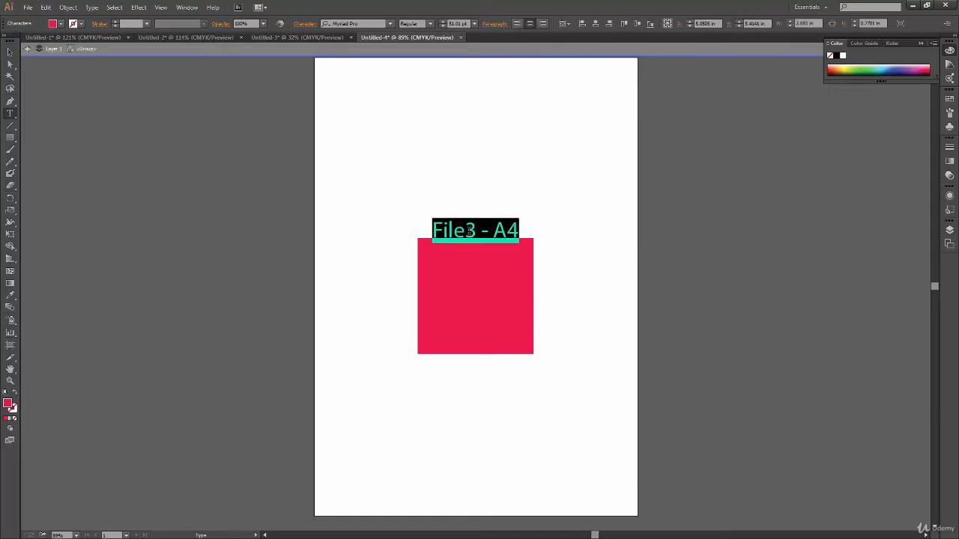
{"action": "left_click", "coordinate": [469, 233]}
{"action": "left_click_drag", "start_coordinate": [469, 232], "coordinate": [477, 237]}
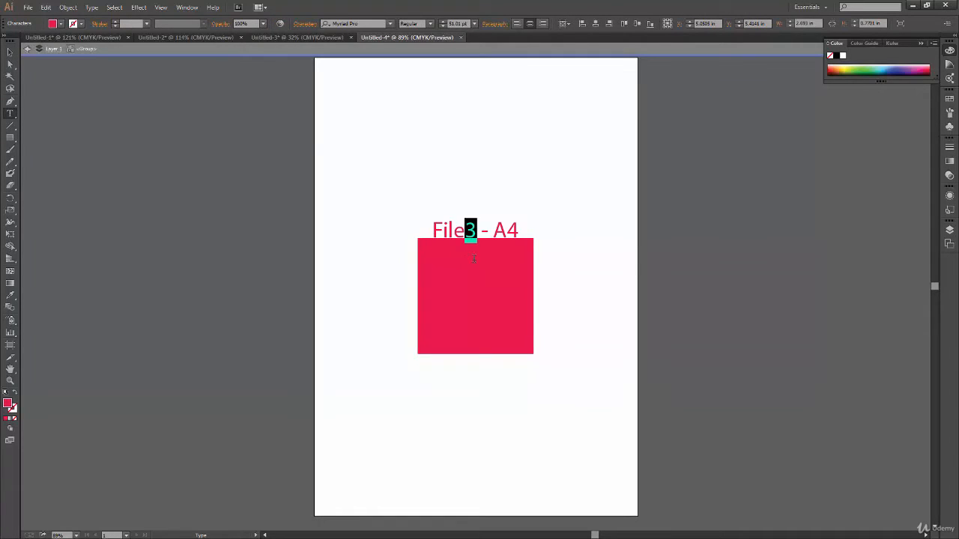
{"action": "type", "text": "4"}
{"action": "double_click", "coordinate": [506, 232]}
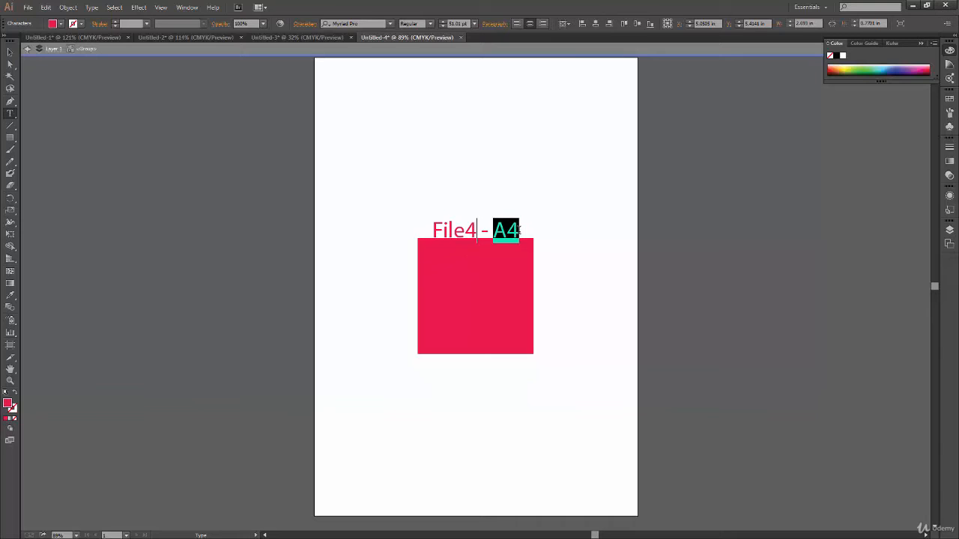
{"action": "type", "text": "B4"}
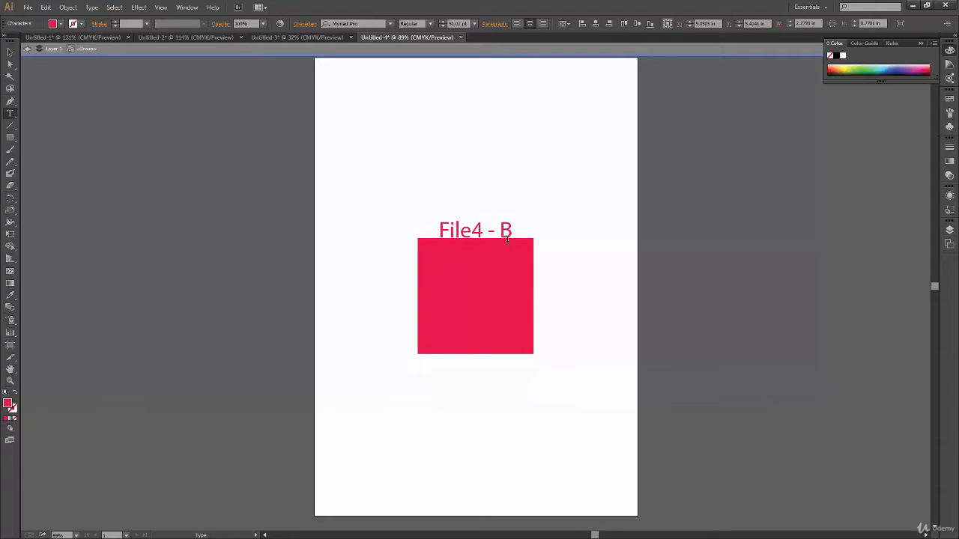
{"action": "left_click", "coordinate": [10, 51]}
{"action": "double_click", "coordinate": [120, 244]}
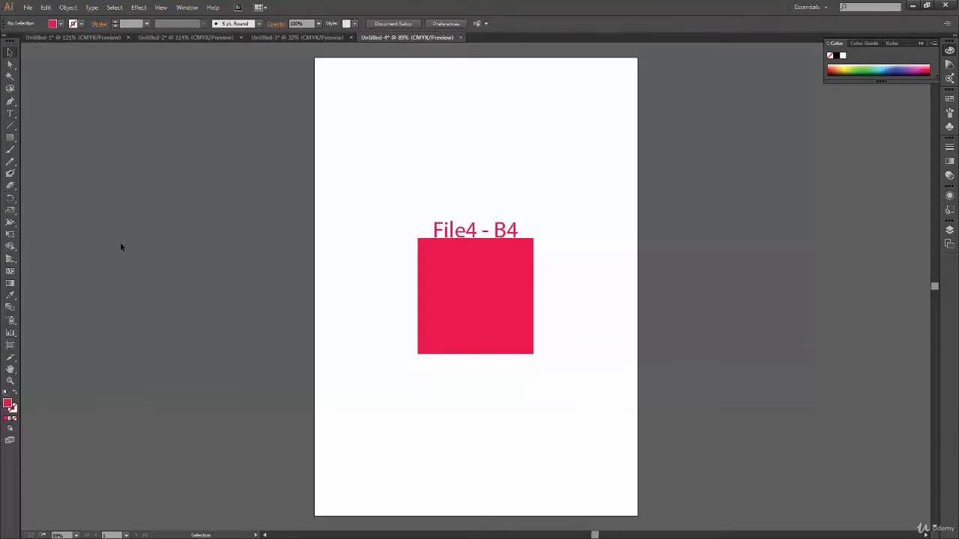
Correct the label in the 1500 by 3000 px document to "File3 - Custom".
{"action": "left_click", "coordinate": [284, 36]}
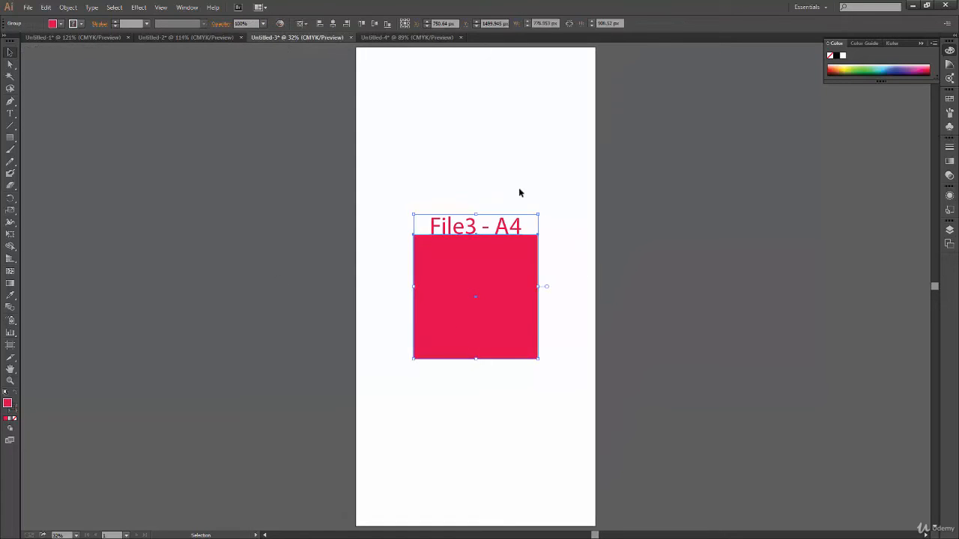
{"action": "left_click", "coordinate": [562, 234]}
{"action": "double_click", "coordinate": [510, 233]}
{"action": "left_click", "coordinate": [510, 233]}
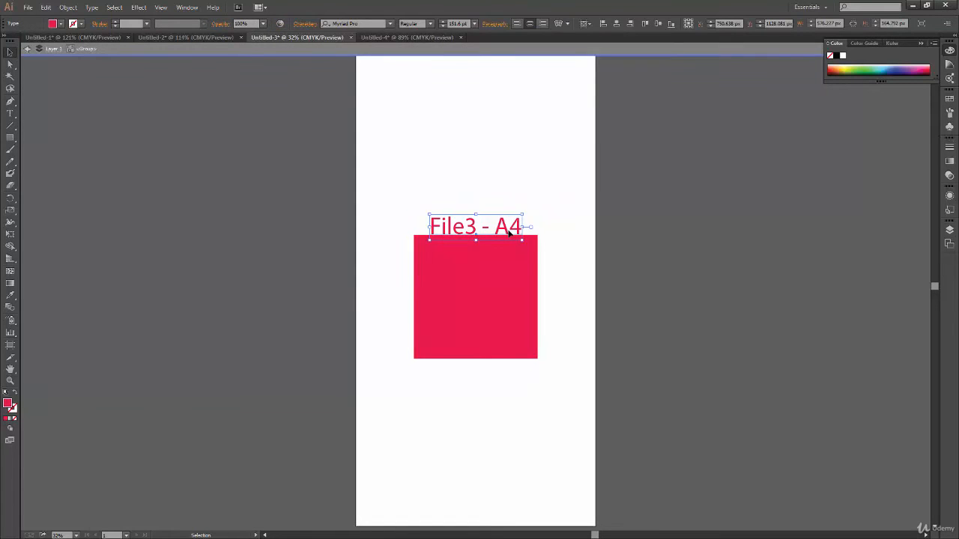
{"action": "double_click", "coordinate": [507, 228]}
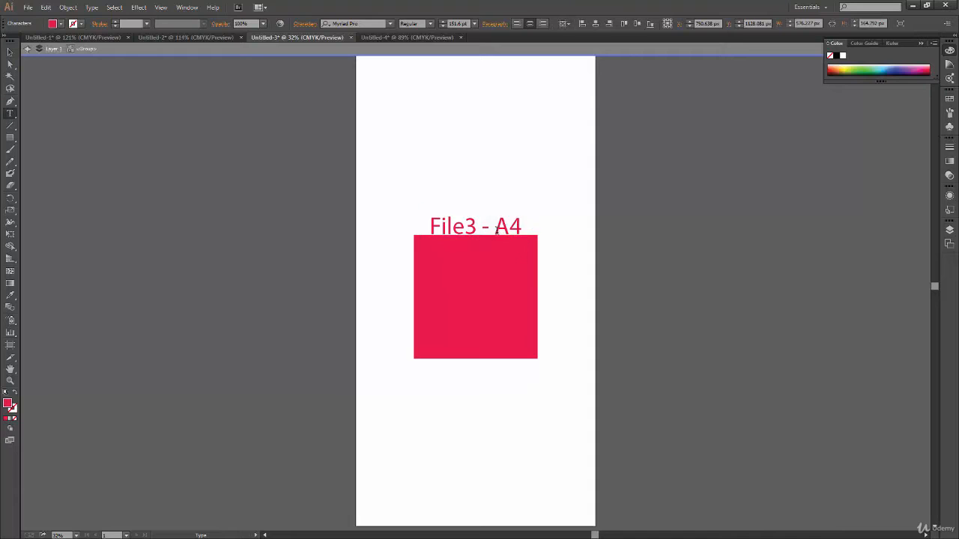
{"action": "double_click", "coordinate": [500, 227]}
{"action": "type", "text": "Custom"}
{"action": "key", "text": "Escape"}
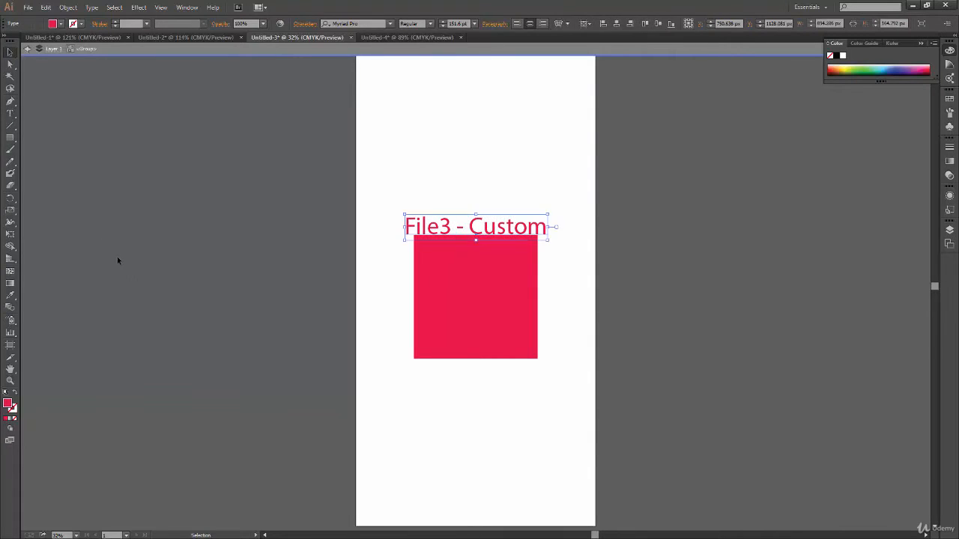
{"action": "left_click", "coordinate": [118, 262]}
Show the rulers in the Letter document and fit its artboard in the window.
{"action": "left_click", "coordinate": [73, 37]}
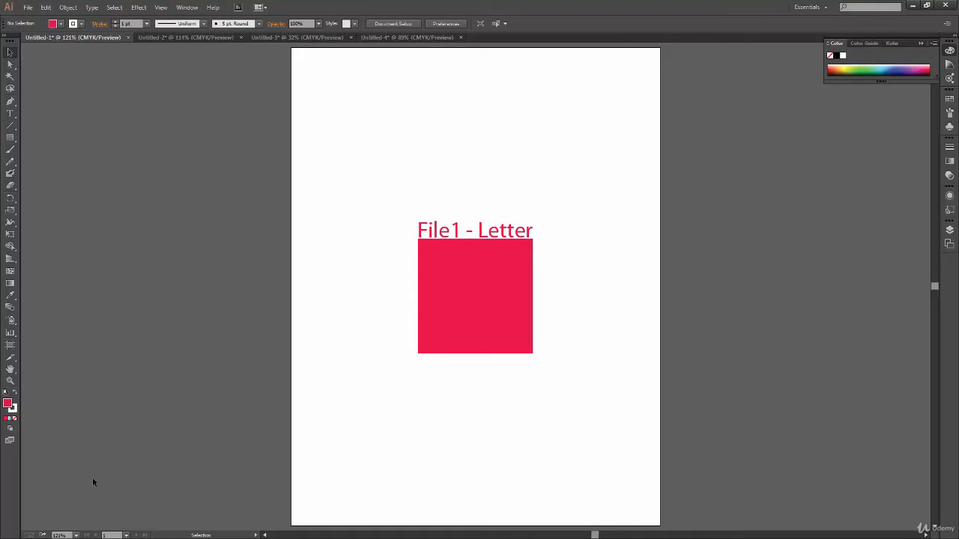
{"action": "key", "text": "a"}
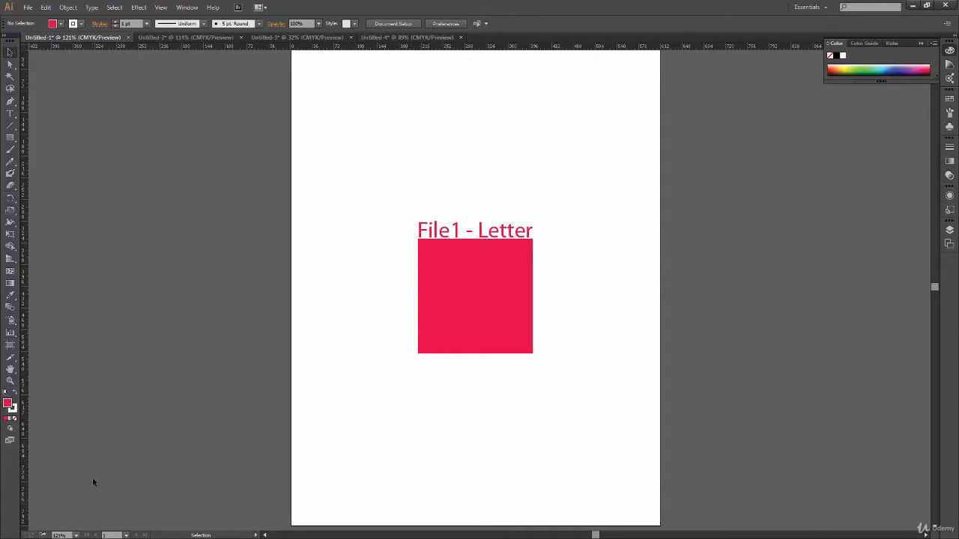
{"action": "key", "text": "v"}
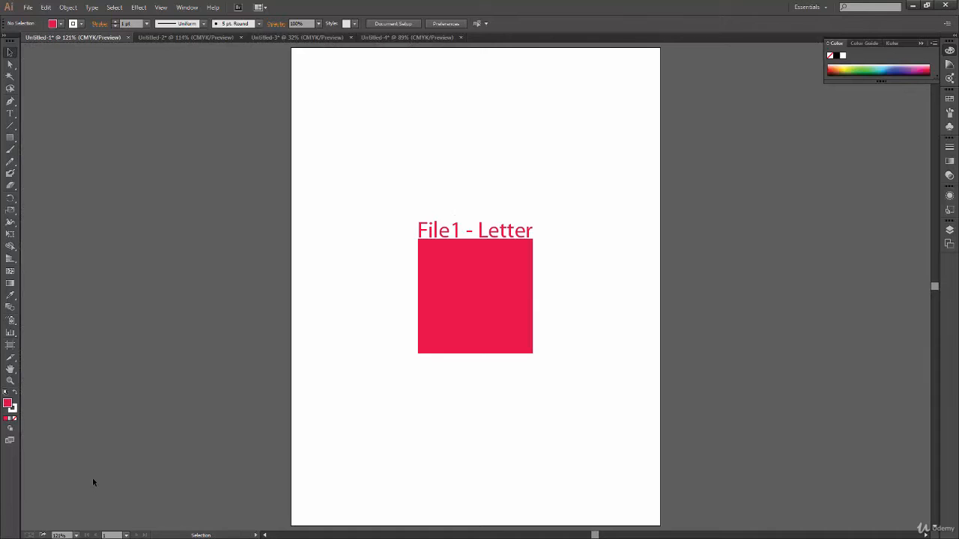
{"action": "left_click", "coordinate": [160, 7]}
{"action": "mouse_move", "coordinate": [246, 225]}
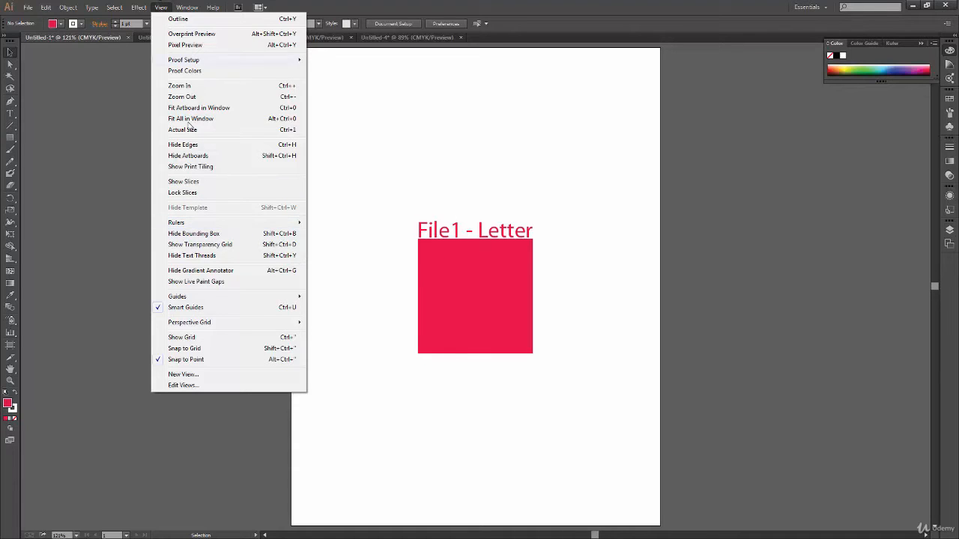
{"action": "left_click", "coordinate": [362, 223]}
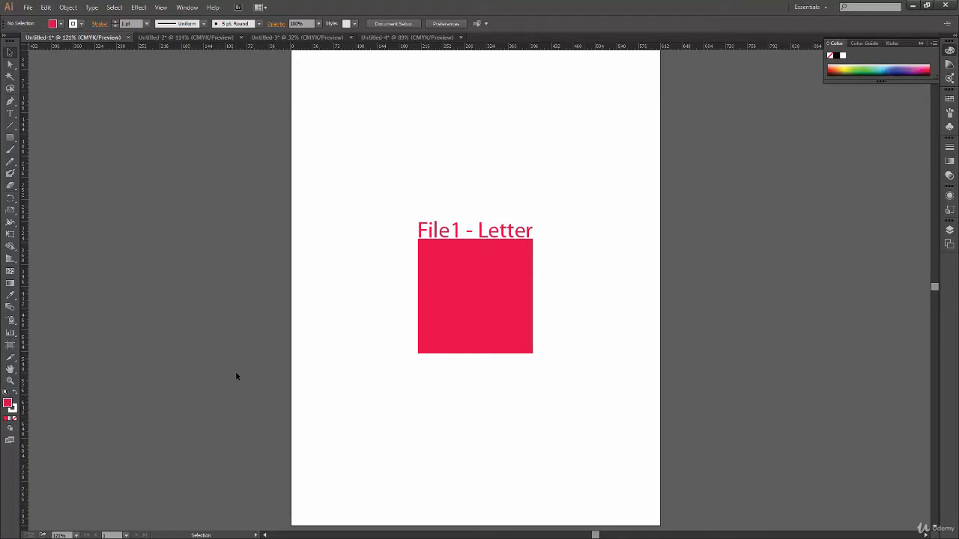
{"action": "key", "text": "ctrl+0"}
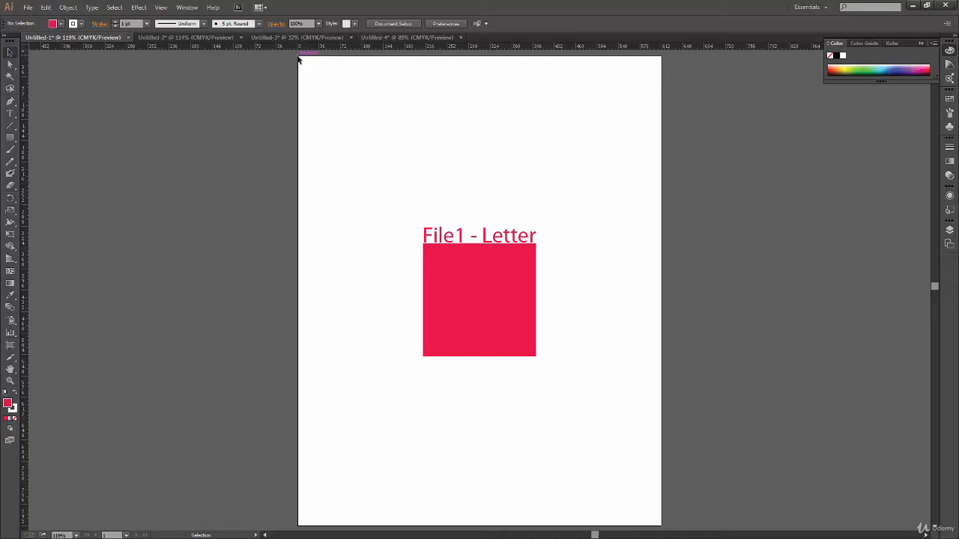
Place a horizontal guide exactly on the Letter artboard's top edge and a vertical guide on its left edge.
{"action": "key", "text": "ctrl+plus"}
{"action": "key", "text": "ctrl+plus"}
{"action": "key", "text": "ctrl+plus"}
{"action": "key", "text": "ctrl+plus"}
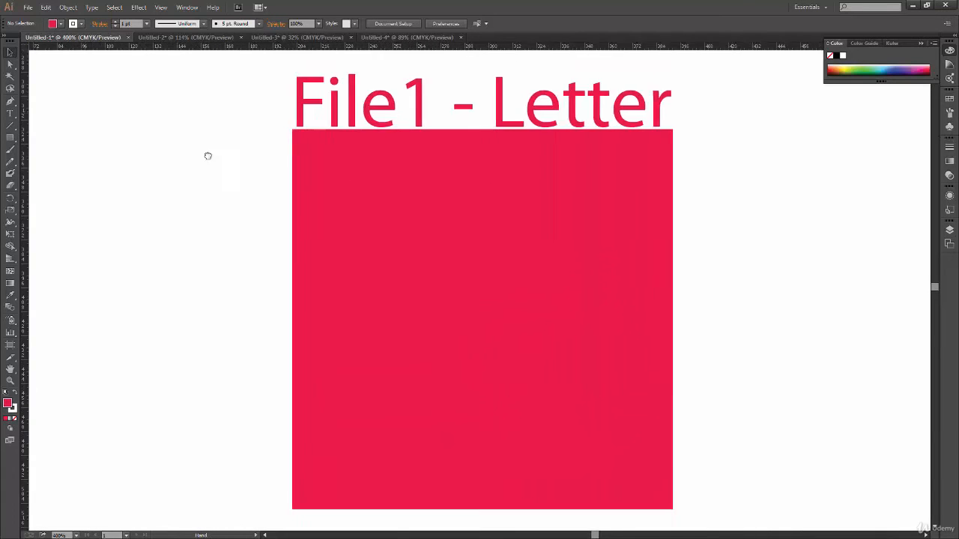
{"action": "left_click_drag", "start_coordinate": [208, 155], "coordinate": [239, 187]}
{"action": "key", "text": "ctrl+plus"}
{"action": "key", "text": "ctrl+plus"}
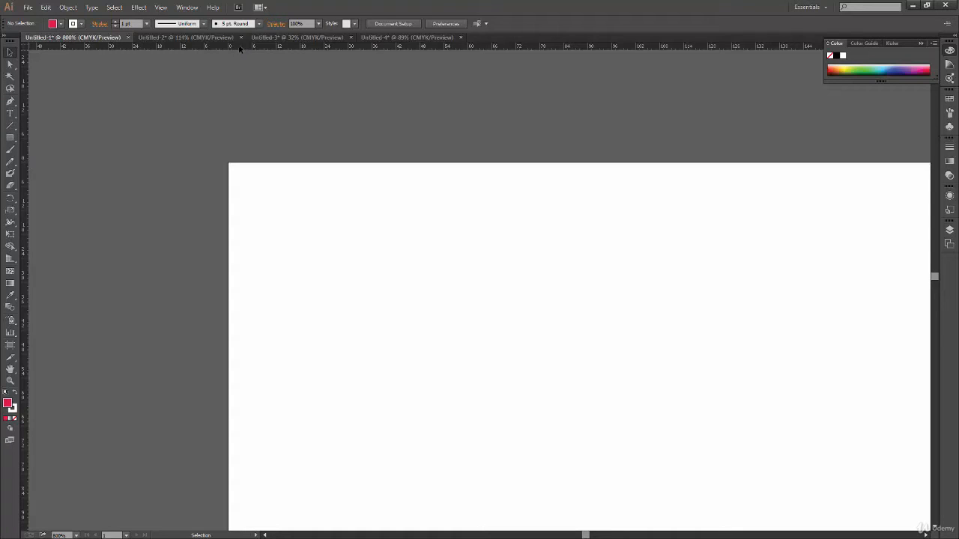
{"action": "left_click_drag", "start_coordinate": [244, 46], "coordinate": [245, 63]}
{"action": "left_click_drag", "start_coordinate": [238, 153], "coordinate": [237, 162]}
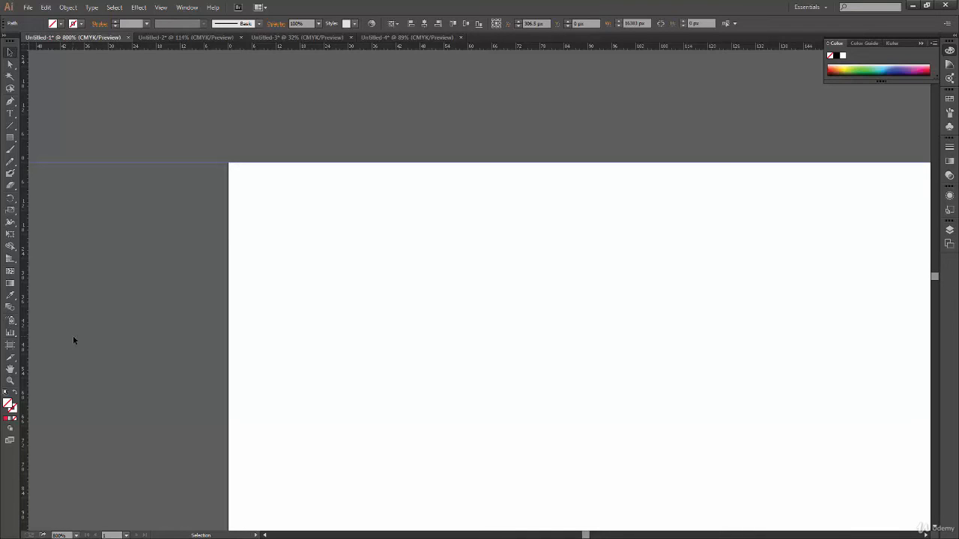
{"action": "left_click", "coordinate": [165, 247]}
{"action": "mouse_move", "coordinate": [185, 162]}
{"action": "left_mouse_down"}
{"action": "mouse_move", "coordinate": [186, 115]}
{"action": "mouse_move", "coordinate": [205, 251]}
{"action": "mouse_move", "coordinate": [198, 162]}
{"action": "left_mouse_up"}
{"action": "left_click", "coordinate": [199, 235]}
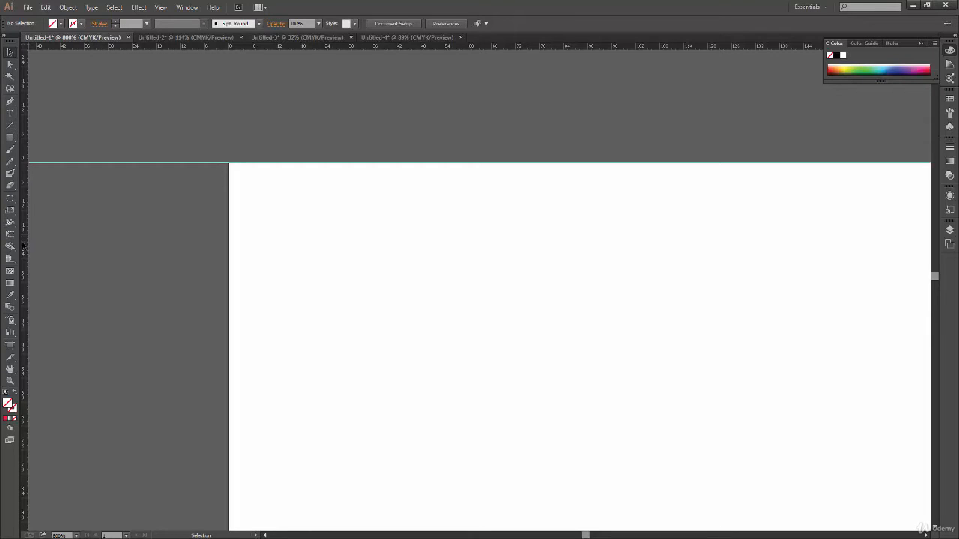
{"action": "left_click_drag", "start_coordinate": [22, 247], "coordinate": [27, 249]}
{"action": "left_click_drag", "start_coordinate": [107, 267], "coordinate": [230, 282]}
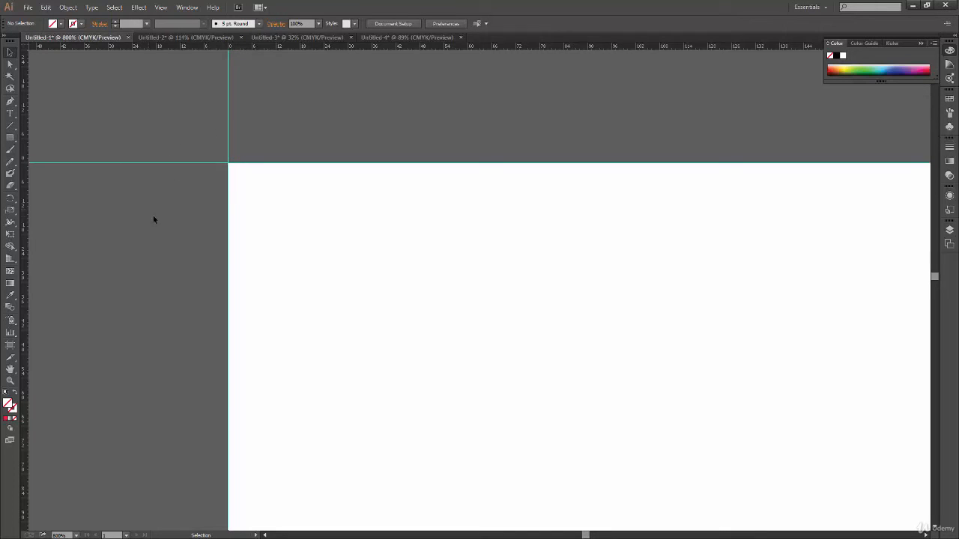
Place a horizontal guide on the Letter artboard's bottom edge and a vertical guide on its right edge.
{"action": "left_click_drag", "start_coordinate": [434, 331], "coordinate": [313, 358]}
{"action": "key", "text": "ctrl+minus"}
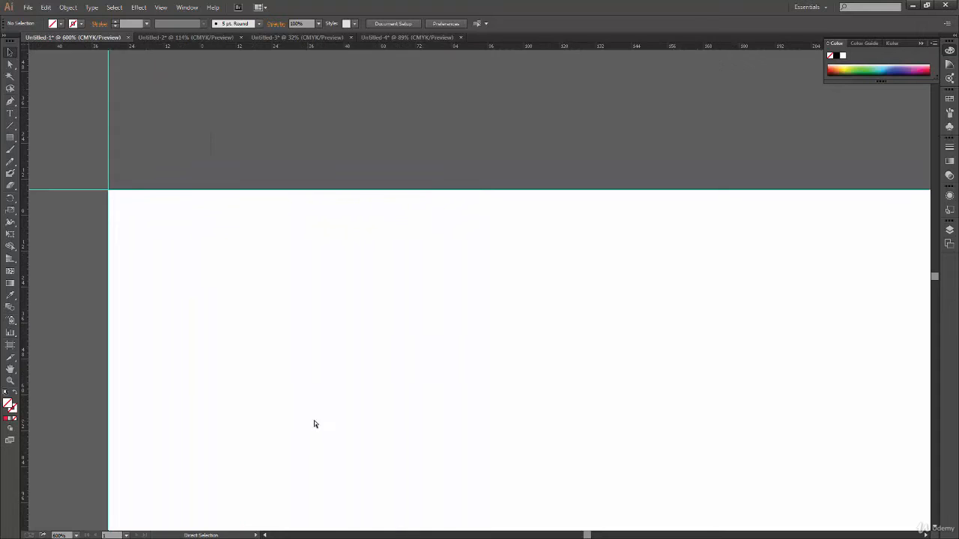
{"action": "key", "text": "ctrl+minus"}
{"action": "key", "text": "ctrl+minus"}
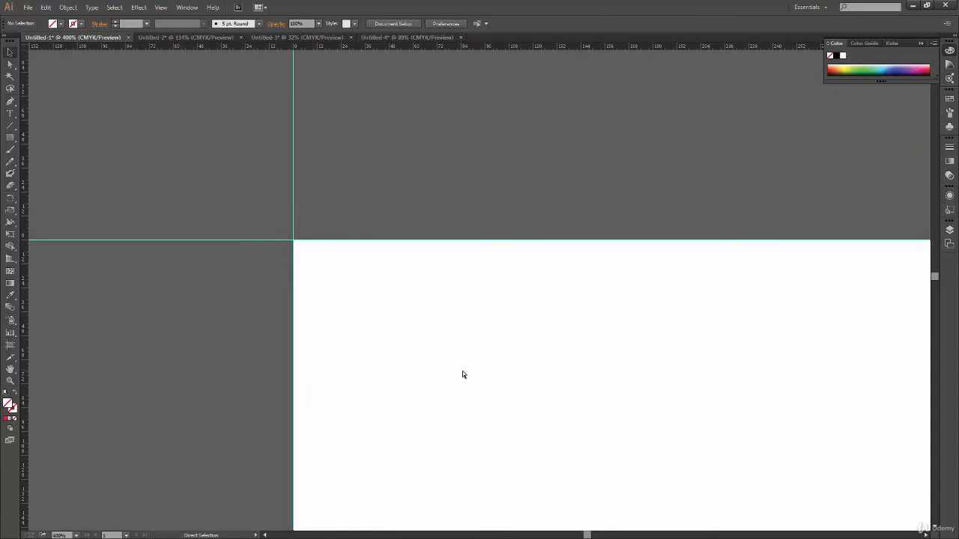
{"action": "key", "text": "ctrl+0"}
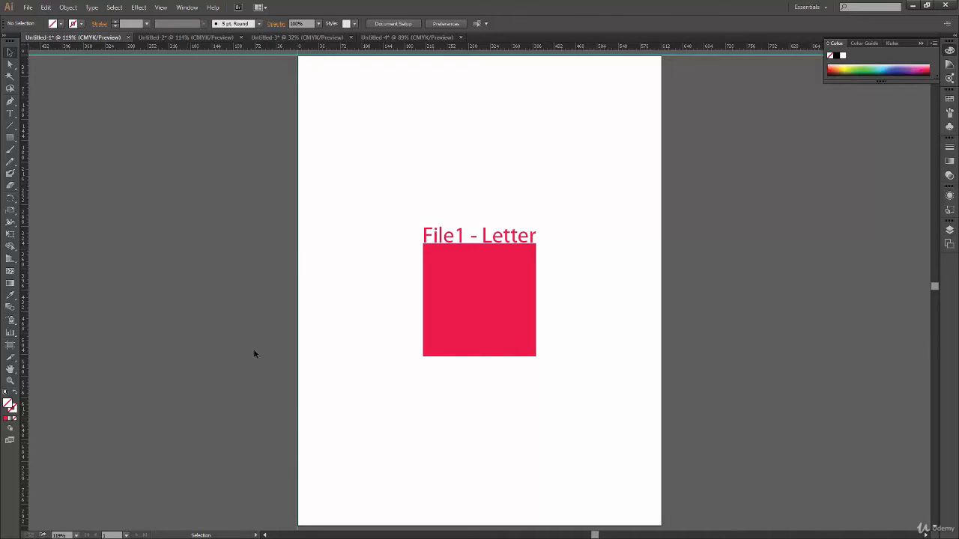
{"action": "left_click_drag", "start_coordinate": [306, 48], "coordinate": [368, 518]}
{"action": "left_click_drag", "start_coordinate": [27, 445], "coordinate": [662, 440]}
{"action": "left_click", "coordinate": [698, 425]}
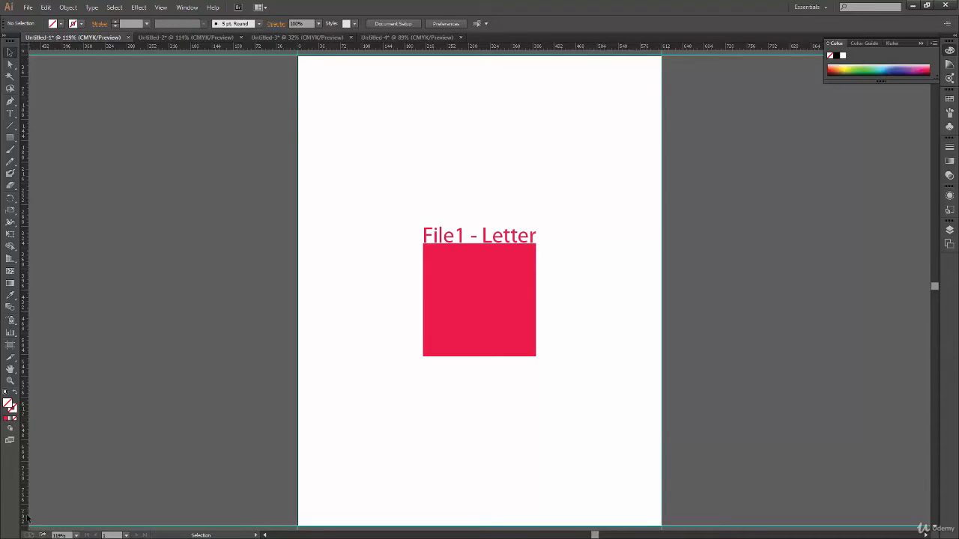
Show the rulers in the A4 document and fit its artboard in the window.
{"action": "left_click", "coordinate": [194, 37]}
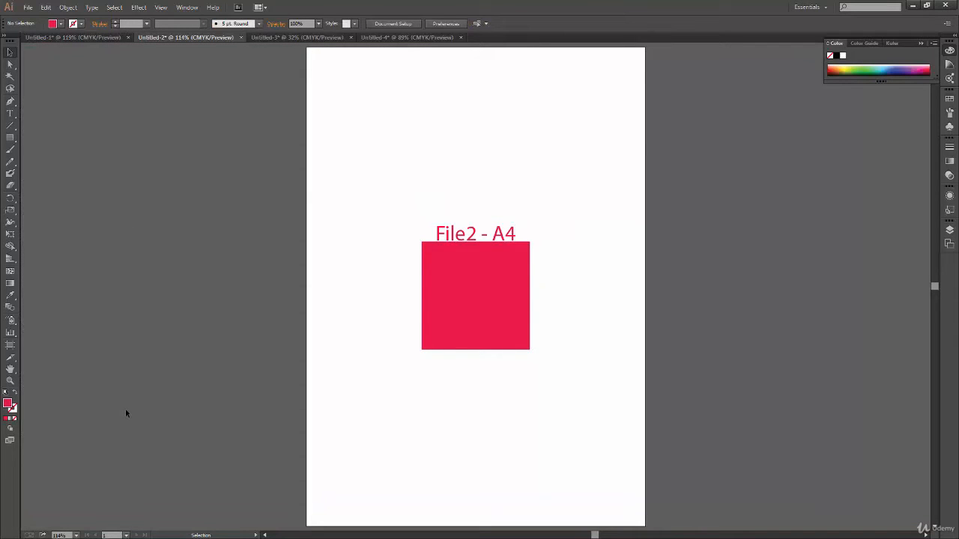
{"action": "key", "text": "ctrl+r"}
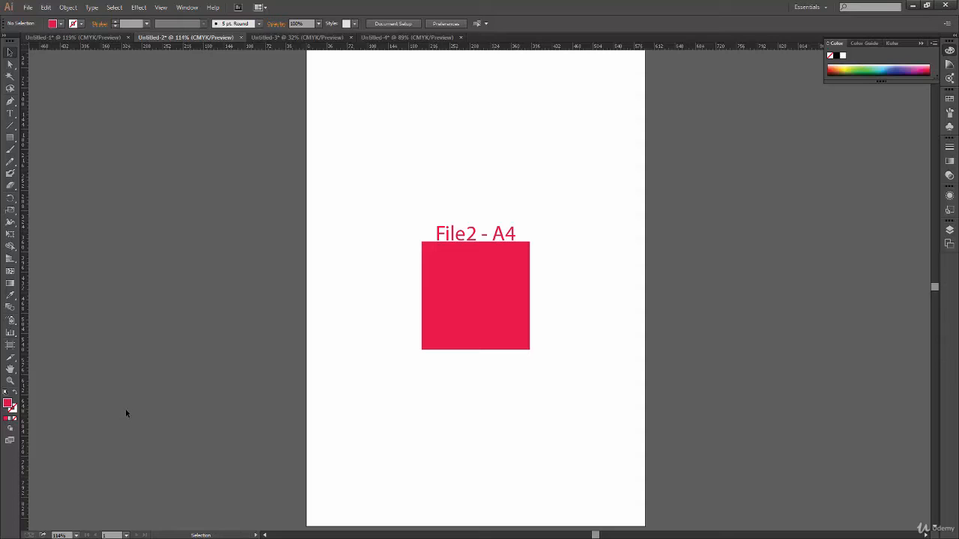
{"action": "key", "text": "ctrl+0"}
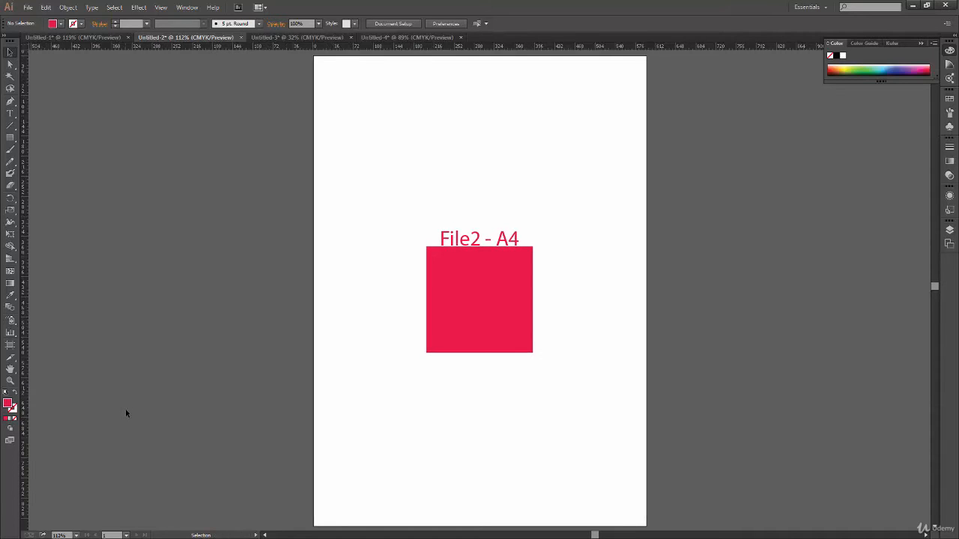
Place ruler guides along all four edges of the A4 artboard.
{"action": "left_click_drag", "start_coordinate": [27, 270], "coordinate": [187, 361]}
{"action": "left_click_drag", "start_coordinate": [271, 409], "coordinate": [305, 408]}
{"action": "left_click_drag", "start_coordinate": [305, 361], "coordinate": [312, 361]}
{"action": "left_click_drag", "start_coordinate": [27, 383], "coordinate": [641, 394]}
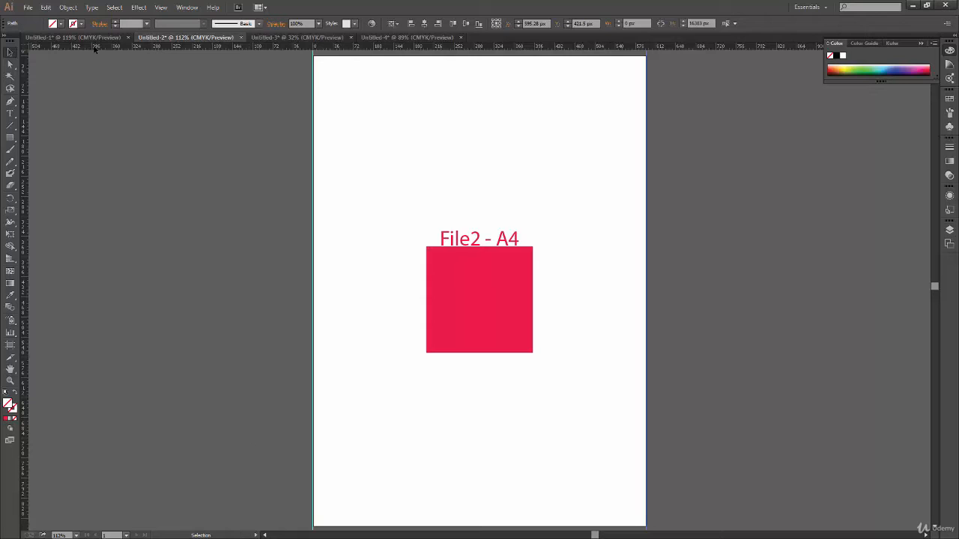
{"action": "left_click_drag", "start_coordinate": [103, 45], "coordinate": [200, 526]}
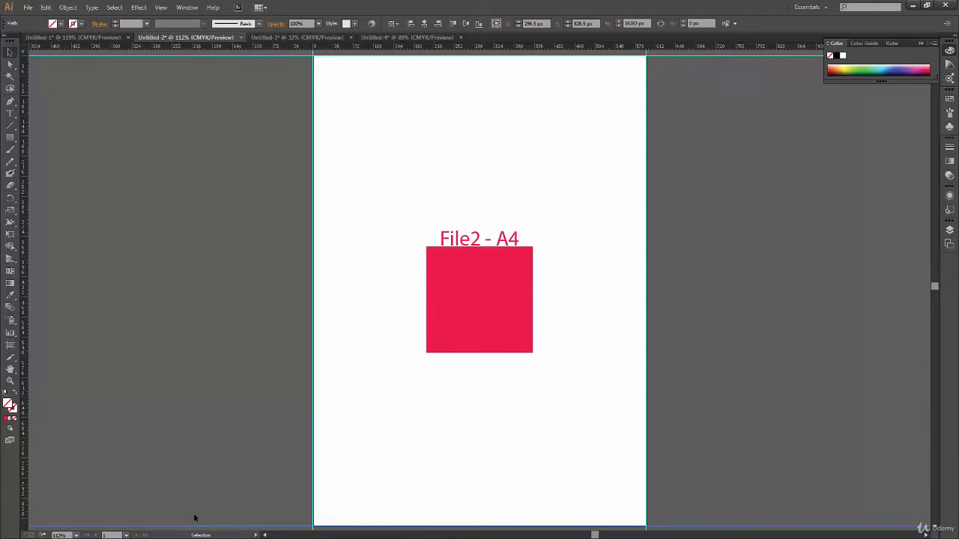
{"action": "left_click", "coordinate": [198, 474]}
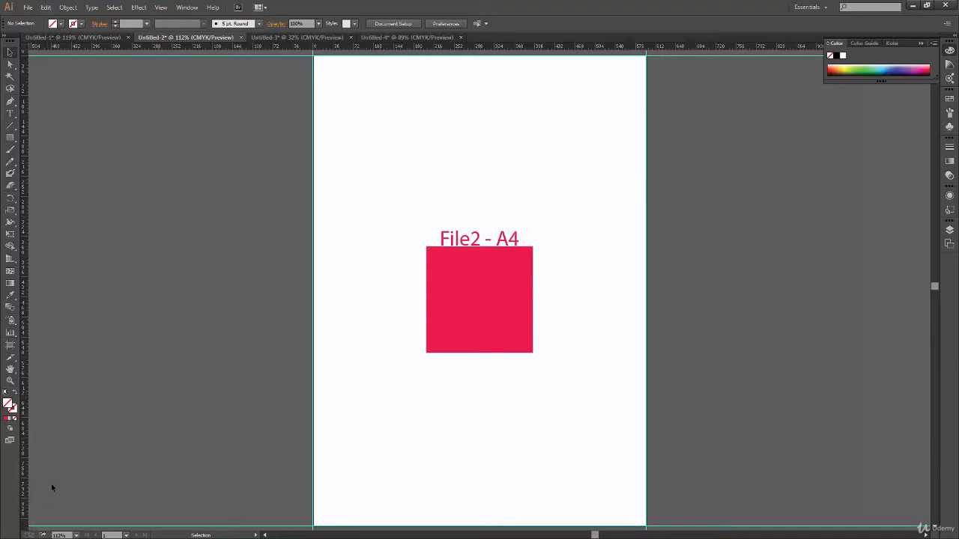
Examine the alignment of the guides at the A4 artboard's lower-left corner, and fit the artboard in the window again.
{"action": "key", "text": "ctrl+equal"}
{"action": "key", "text": "ctrl+equal"}
{"action": "key", "text": "ctrl+equal"}
{"action": "left_click_drag", "start_coordinate": [95, 460], "coordinate": [298, 133]}
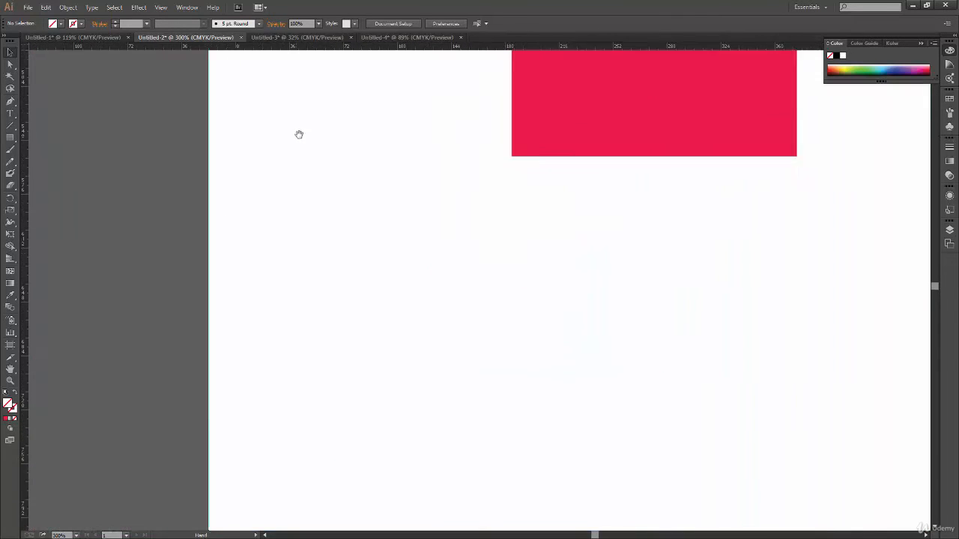
{"action": "left_click_drag", "start_coordinate": [55, 482], "coordinate": [231, 133]}
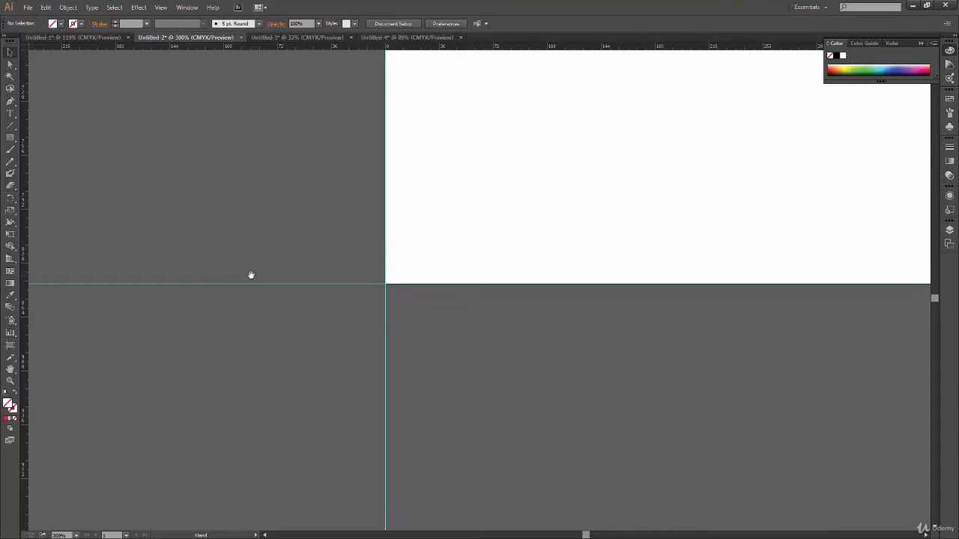
{"action": "scroll", "coordinate": [242, 300], "scroll_direction": "up", "scroll_amount": 1}
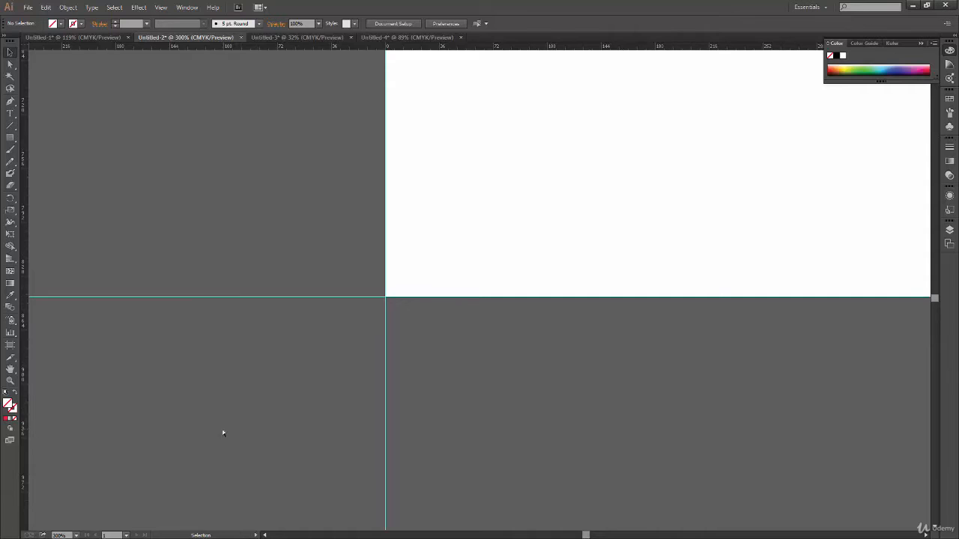
{"action": "key", "text": "ctrl+minus"}
{"action": "key", "text": "ctrl+minus"}
{"action": "key", "text": "ctrl+minus"}
{"action": "left_click_drag", "start_coordinate": [603, 276], "coordinate": [566, 352]}
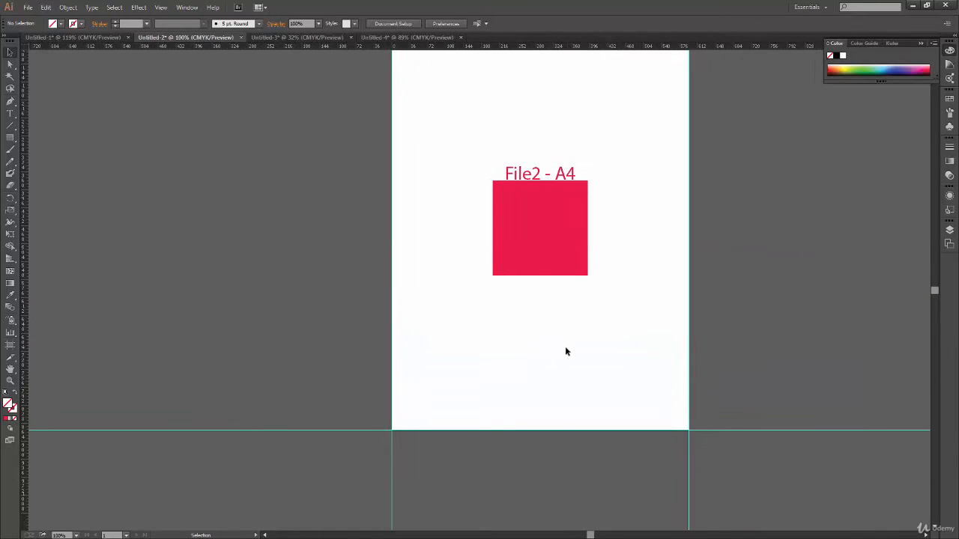
{"action": "key", "text": "ctrl+0"}
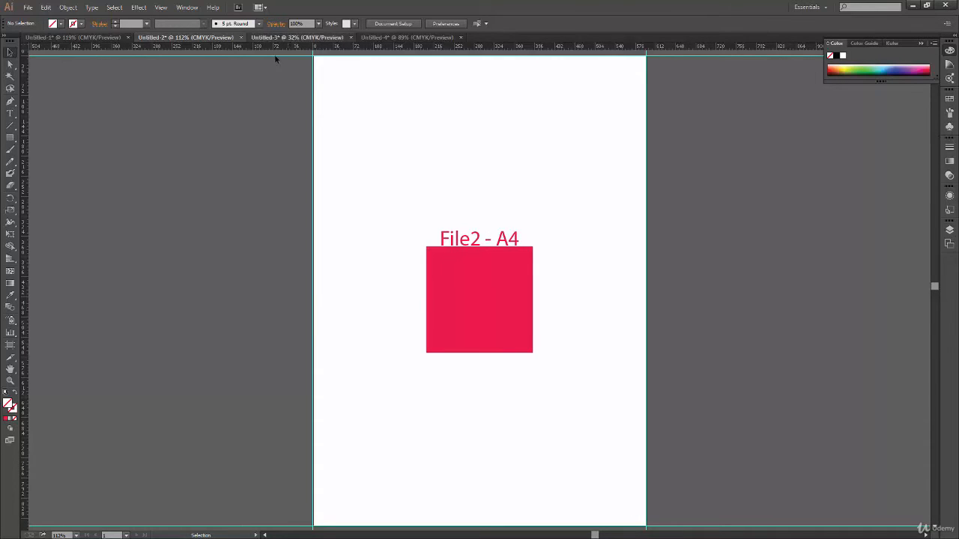
Exit group isolation in the File3 - Custom document, show its rulers, and fit the artboard in the window.
{"action": "left_click", "coordinate": [297, 37]}
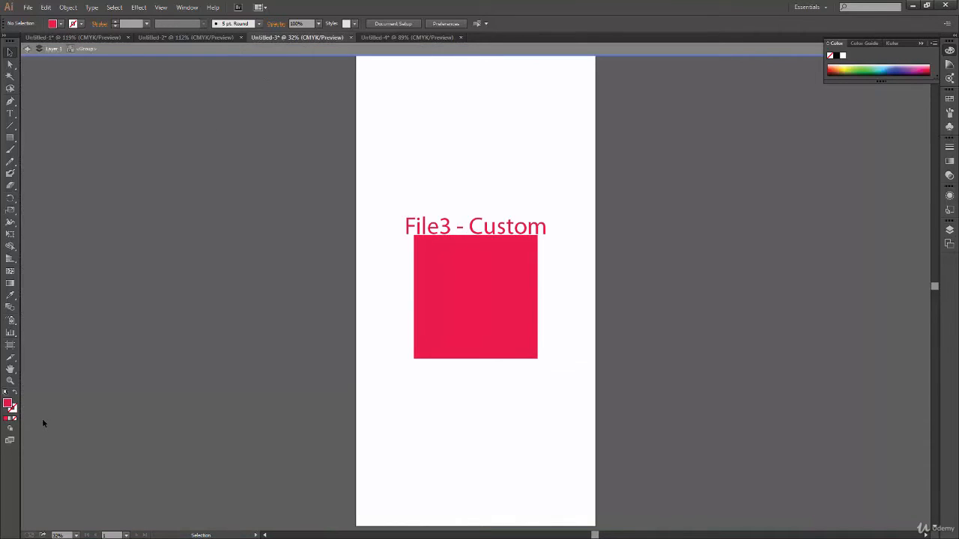
{"action": "double_click", "coordinate": [122, 286]}
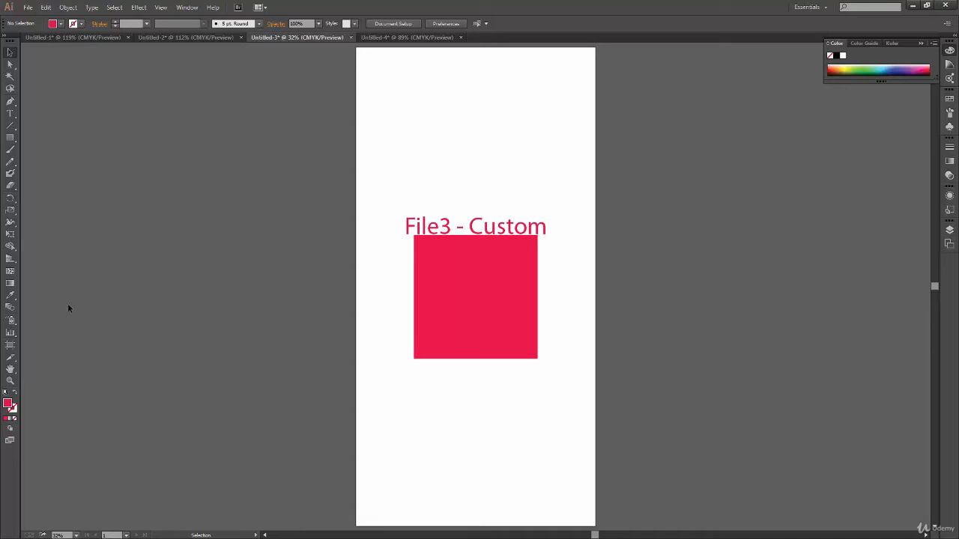
{"action": "key", "text": "ctrl+r"}
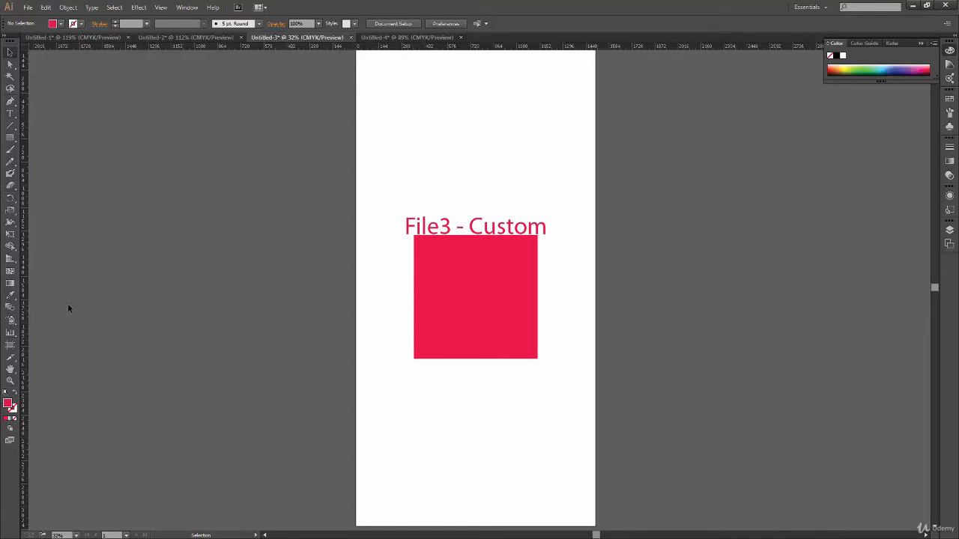
{"action": "key", "text": "ctrl+0"}
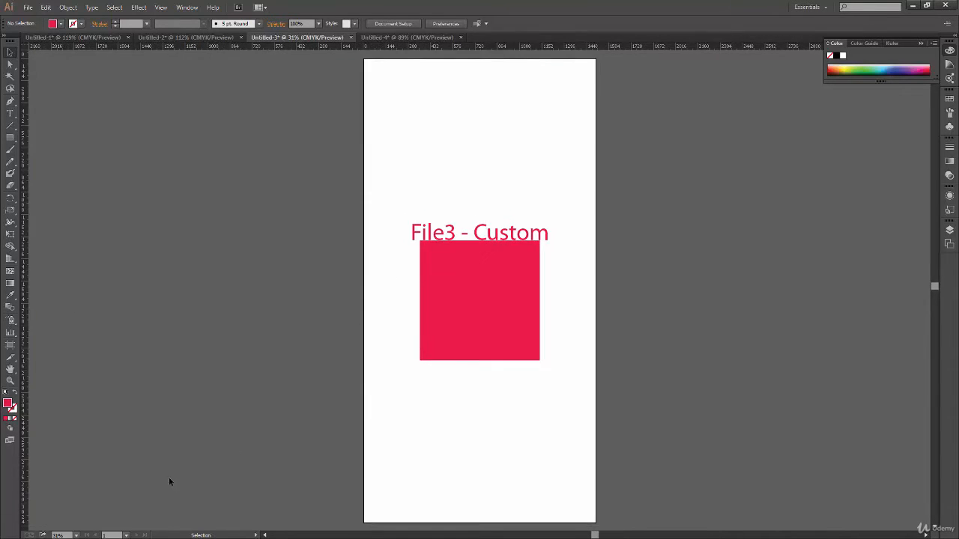
Place vertical guides on the custom artboard's left and right edges and a horizontal guide on its top edge.
{"action": "left_click_drag", "start_coordinate": [25, 305], "coordinate": [355, 379]}
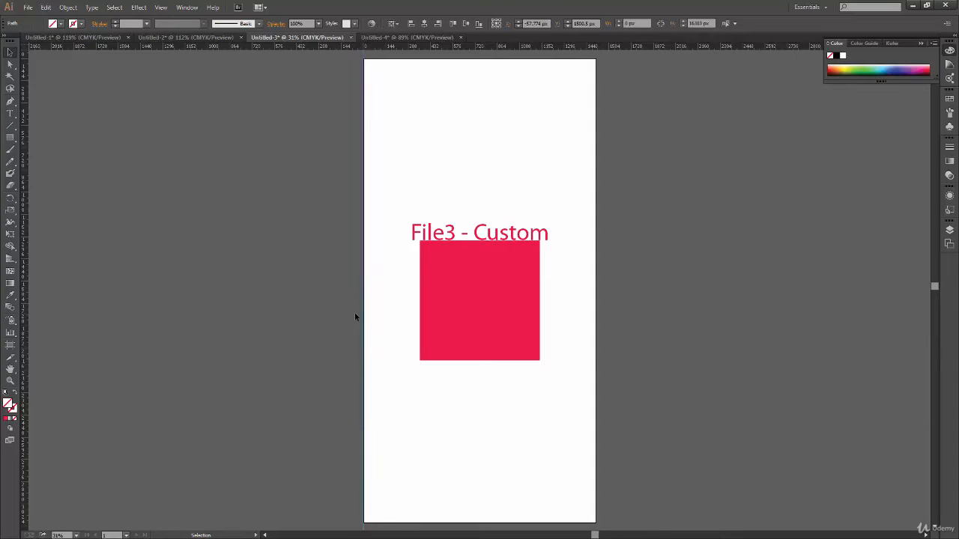
{"action": "left_click_drag", "start_coordinate": [355, 317], "coordinate": [65, 367]}
{"action": "left_click_drag", "start_coordinate": [571, 347], "coordinate": [595, 351]}
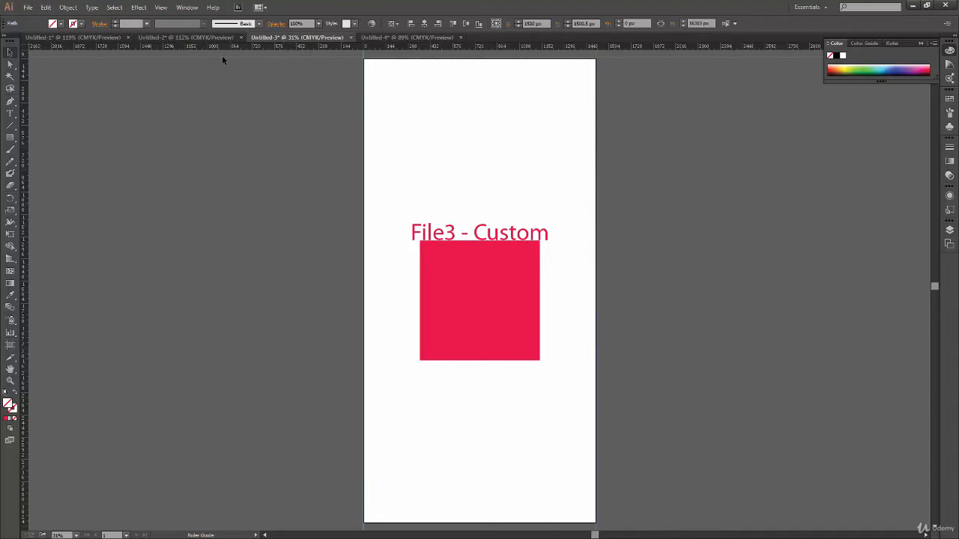
Move the A4 document around in the order of open documents, restore the original order, and return to the custom document.
{"action": "left_click_drag", "start_coordinate": [223, 37], "coordinate": [277, 43]}
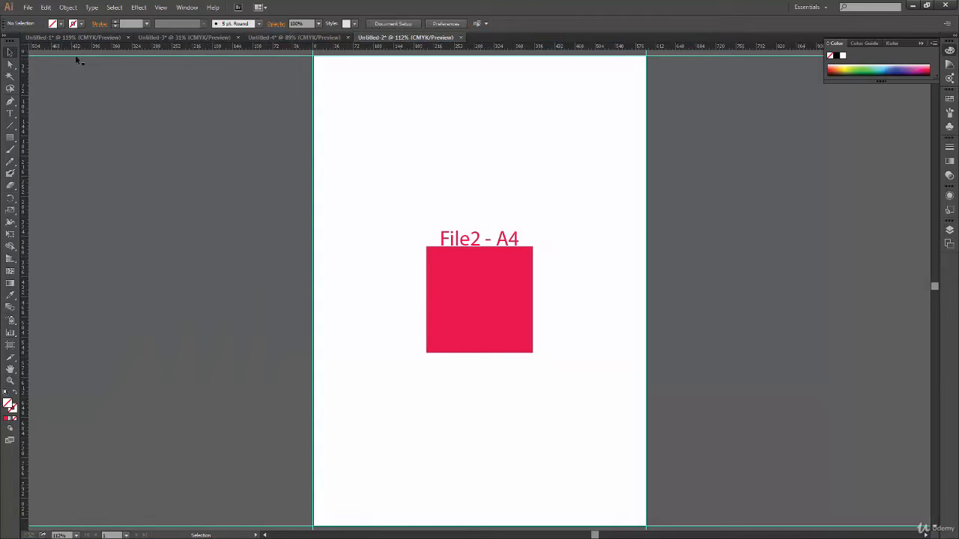
{"action": "left_click_drag", "start_coordinate": [159, 36], "coordinate": [449, 37]}
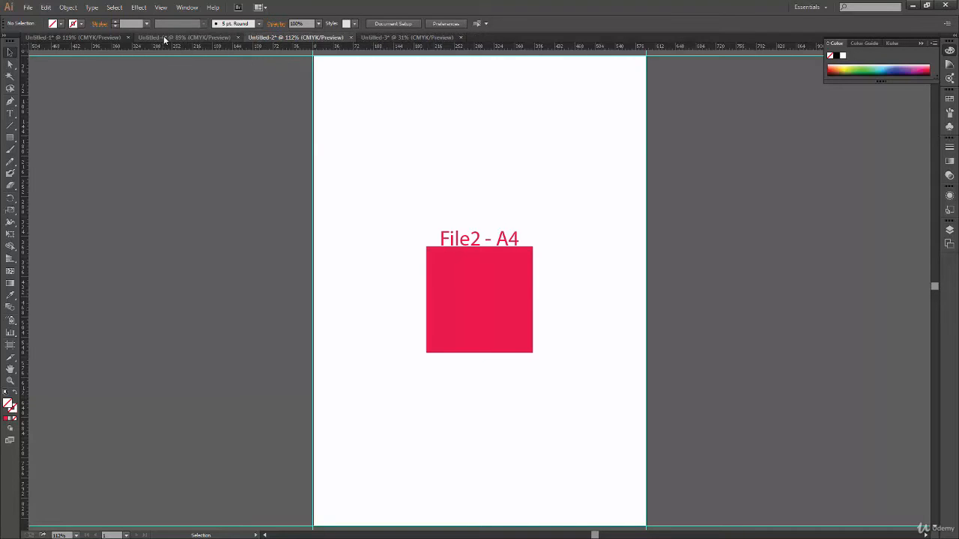
{"action": "left_click_drag", "start_coordinate": [164, 37], "coordinate": [443, 40]}
{"action": "left_click", "coordinate": [283, 37]}
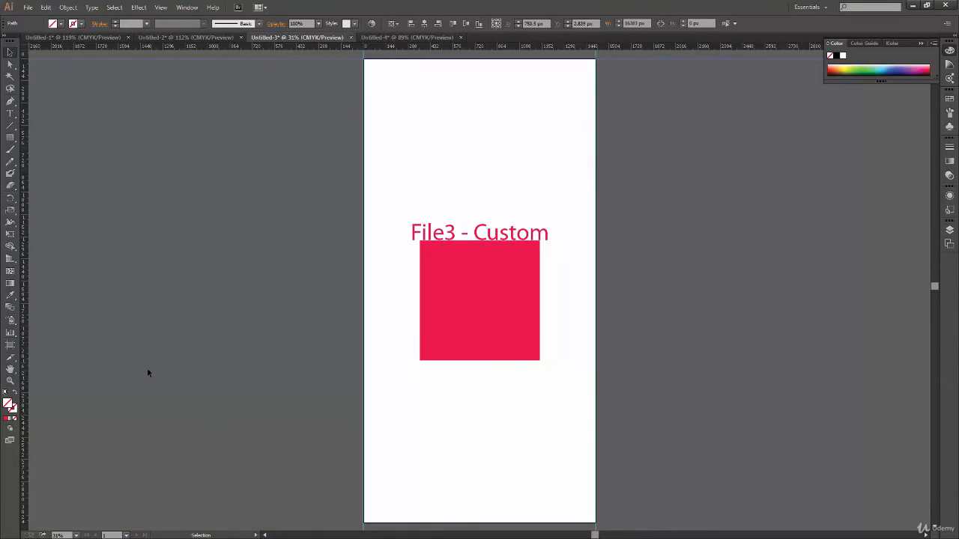
{"action": "mouse_move", "coordinate": [174, 39]}
{"action": "left_mouse_down"}
{"action": "mouse_move", "coordinate": [195, 141]}
{"action": "mouse_move", "coordinate": [199, 64]}
{"action": "mouse_move", "coordinate": [189, 41]}
{"action": "left_mouse_up"}
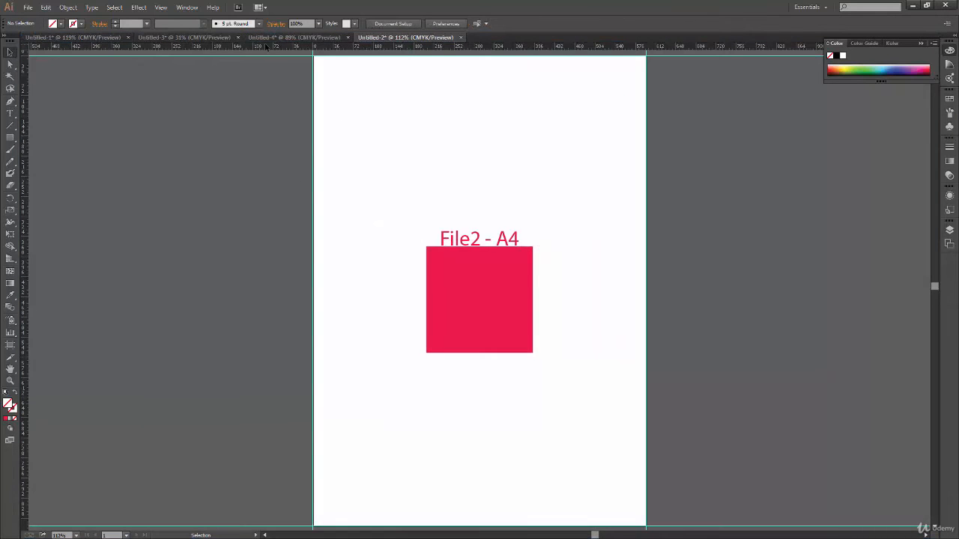
{"action": "left_click_drag", "start_coordinate": [375, 36], "coordinate": [160, 36]}
{"action": "left_click", "coordinate": [305, 37]}
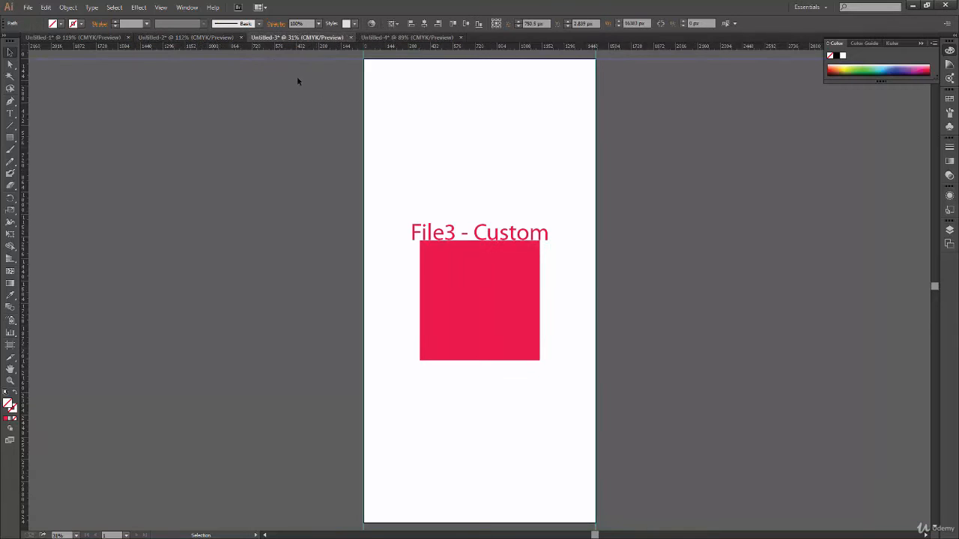
Place a horizontal guide on the custom artboard's bottom edge and deselect it.
{"action": "left_click_drag", "start_coordinate": [274, 47], "coordinate": [448, 527]}
{"action": "left_click", "coordinate": [274, 388]}
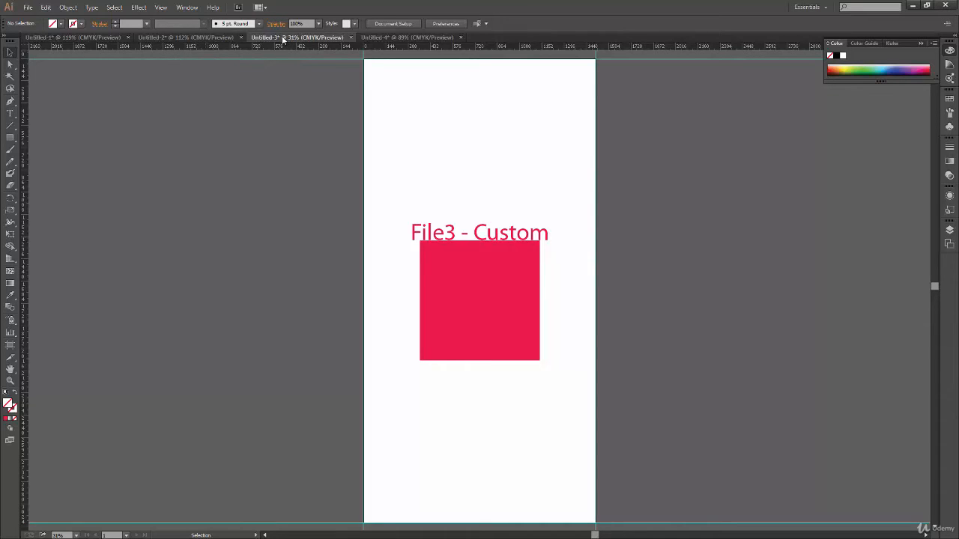
Float the custom document in its own window, reposition it, and dock it back between the A4 and B4 documents.
{"action": "left_click_drag", "start_coordinate": [289, 37], "coordinate": [280, 169]}
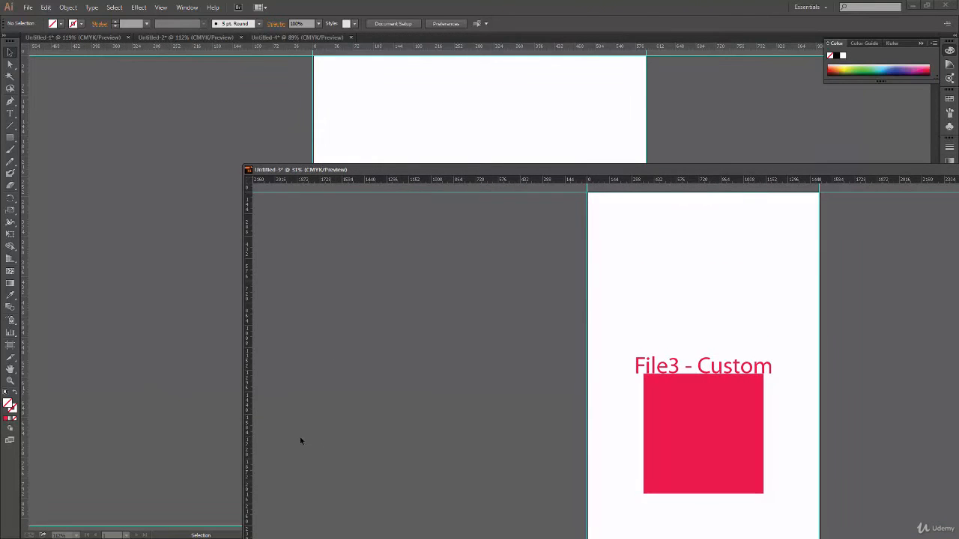
{"action": "left_click_drag", "start_coordinate": [280, 172], "coordinate": [267, 128]}
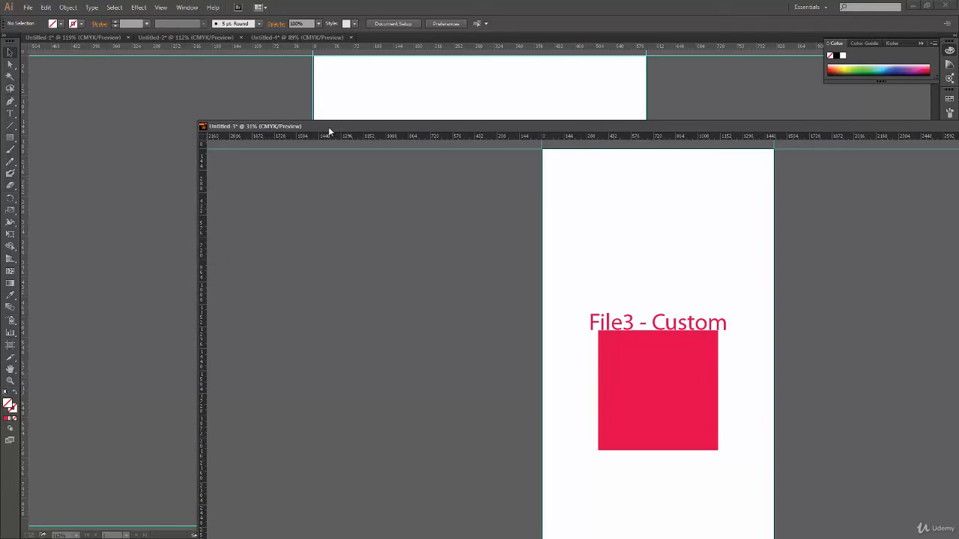
{"action": "left_click_drag", "start_coordinate": [329, 127], "coordinate": [267, 118]}
{"action": "mouse_move", "coordinate": [618, 117]}
{"action": "left_mouse_down"}
{"action": "mouse_move", "coordinate": [458, 150]}
{"action": "mouse_move", "coordinate": [628, 133]}
{"action": "left_mouse_up"}
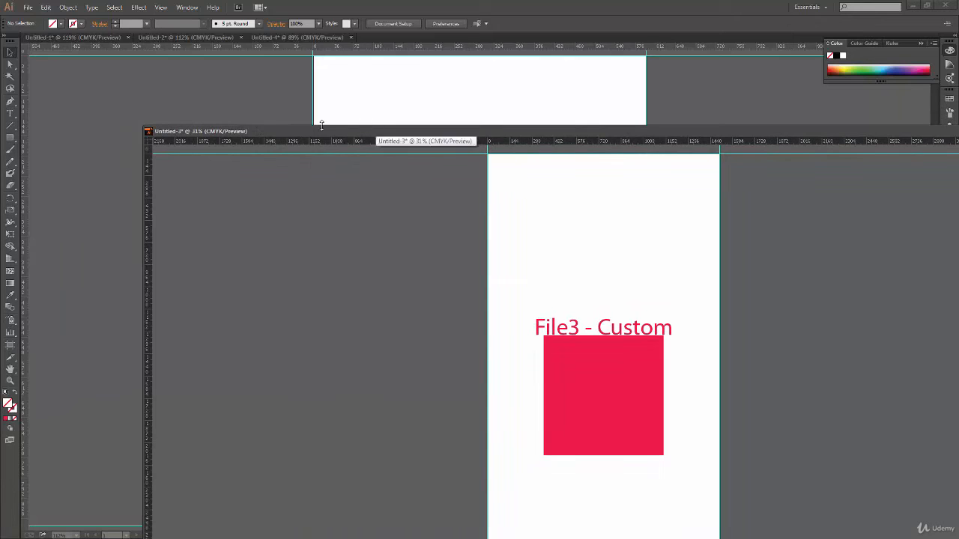
{"action": "left_click_drag", "start_coordinate": [259, 131], "coordinate": [245, 37]}
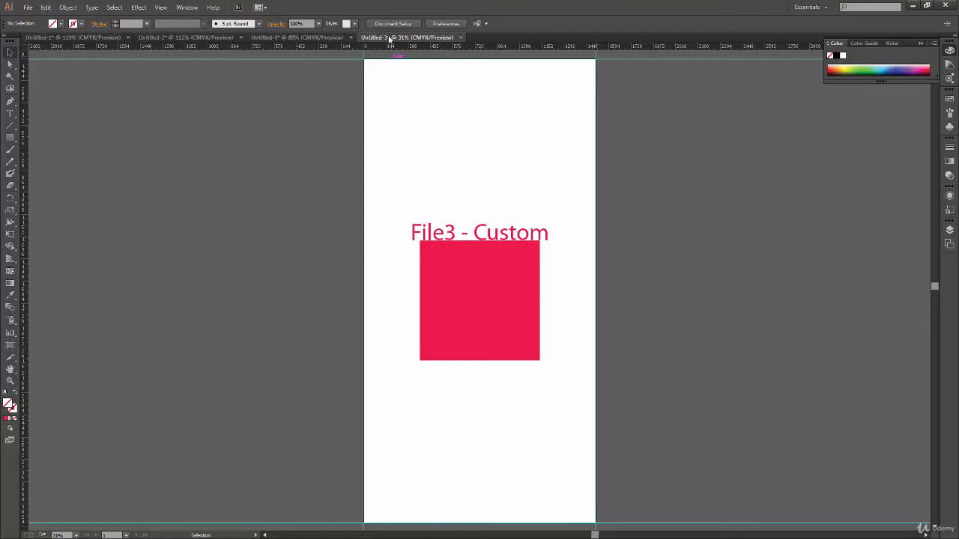
{"action": "left_click_drag", "start_coordinate": [390, 43], "coordinate": [271, 38]}
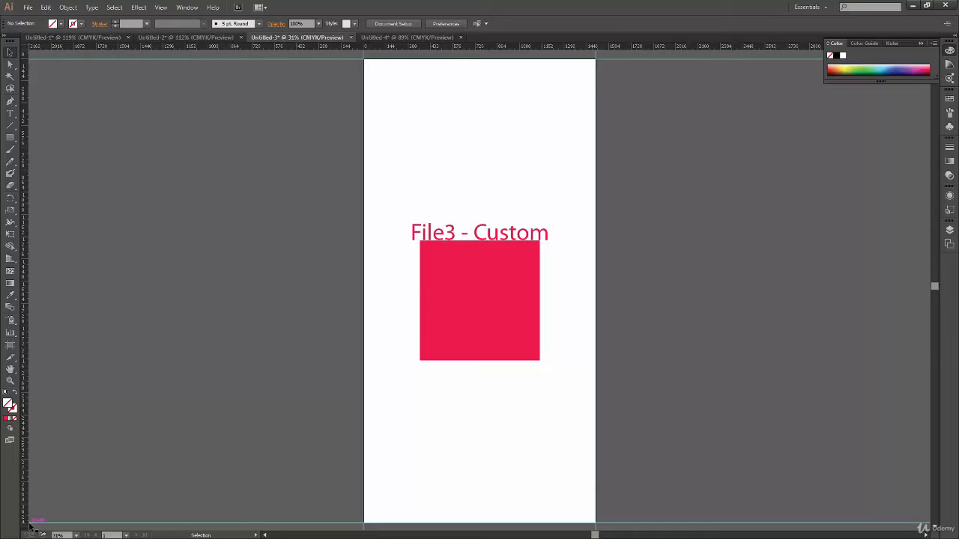
Switch to the File4 - B4 document and show its rulers.
{"action": "left_click", "coordinate": [433, 36]}
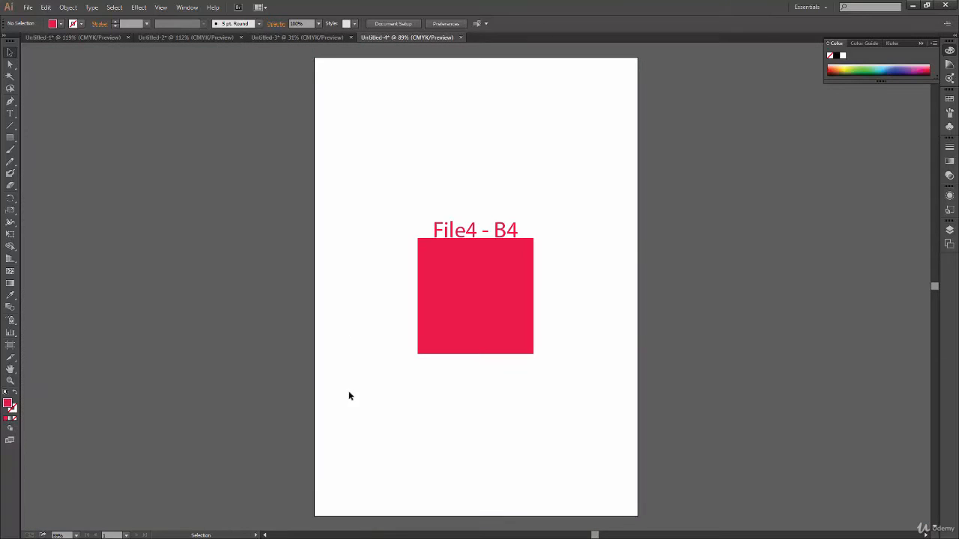
{"action": "key", "text": "ctrl+r"}
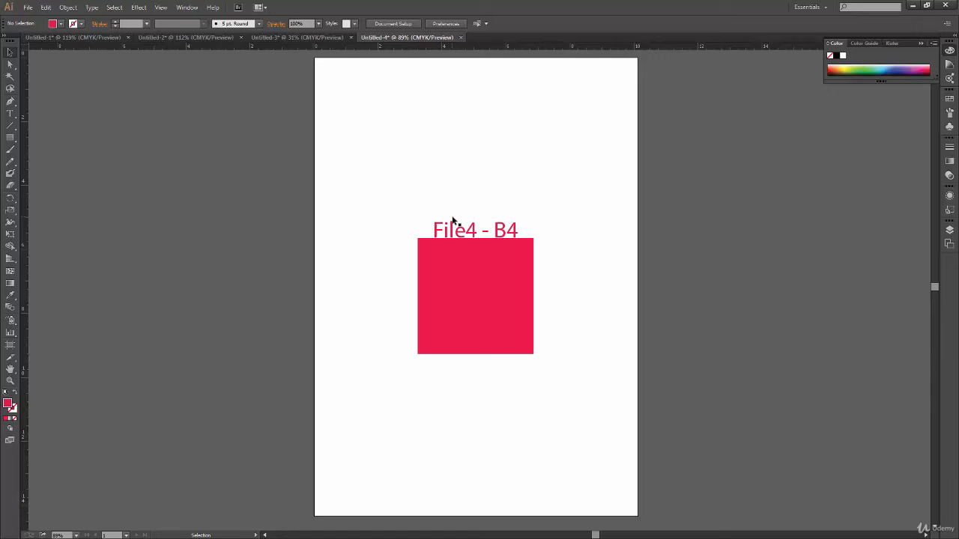
{"action": "key", "text": "ctrl+n"}
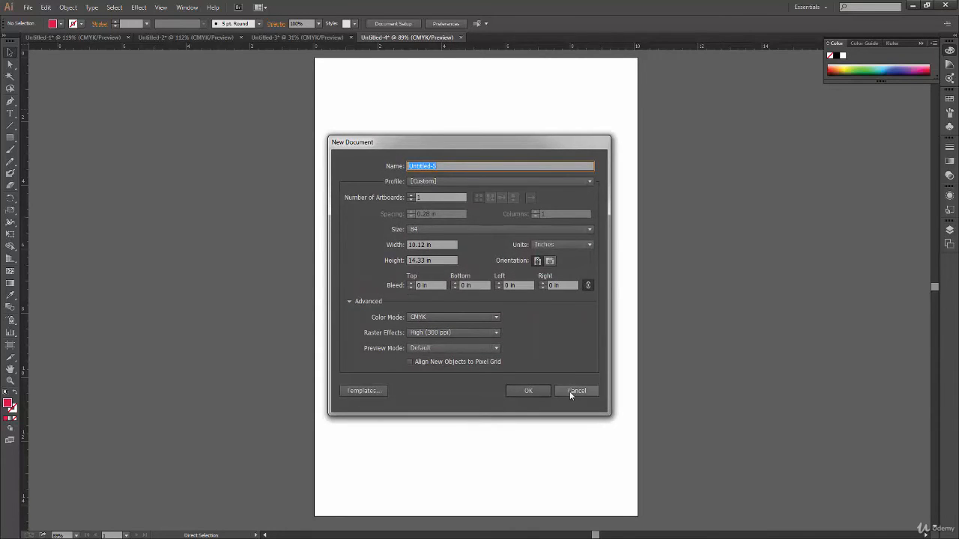
{"action": "left_click", "coordinate": [575, 391]}
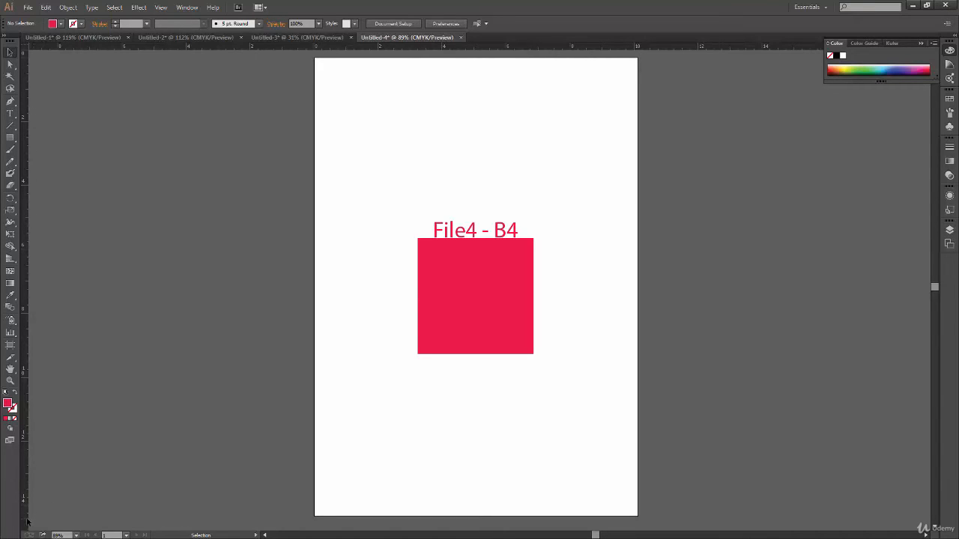
{"action": "key", "text": "ctrl+n"}
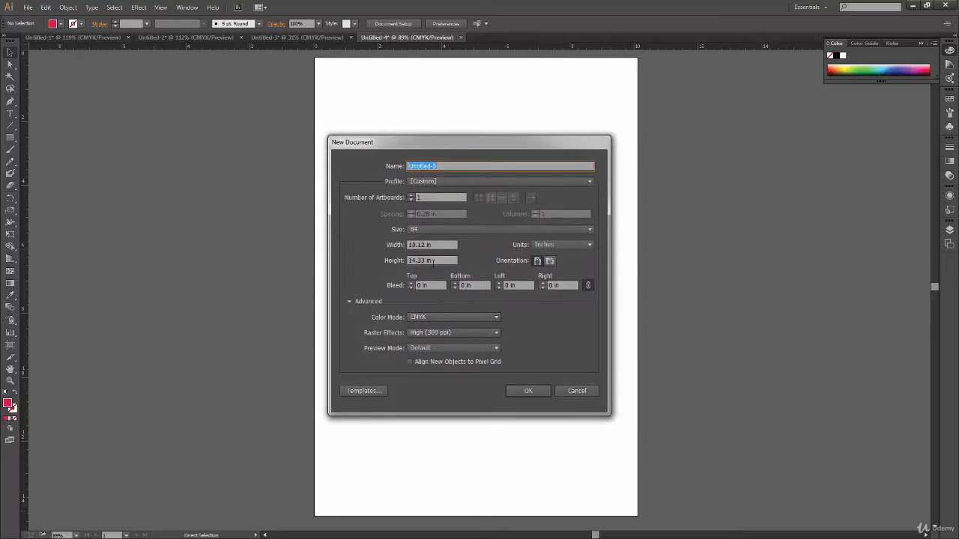
{"action": "key", "text": "Escape"}
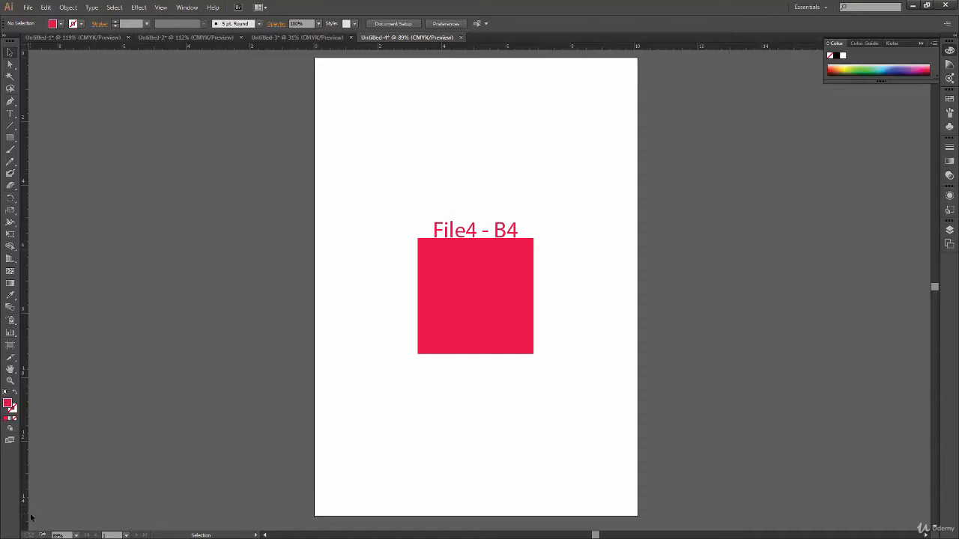
{"action": "left_click", "coordinate": [79, 37]}
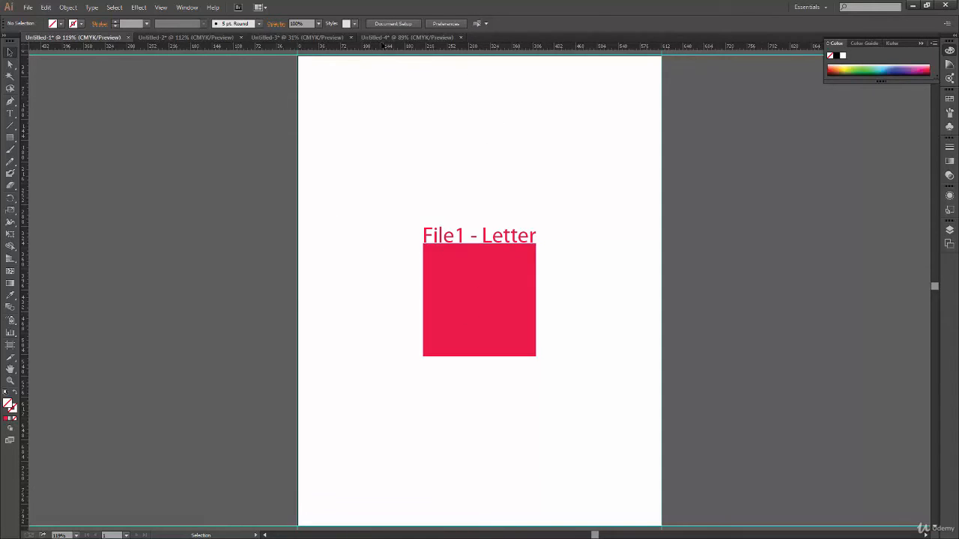
{"action": "key", "text": "ctrl+shift+Tab"}
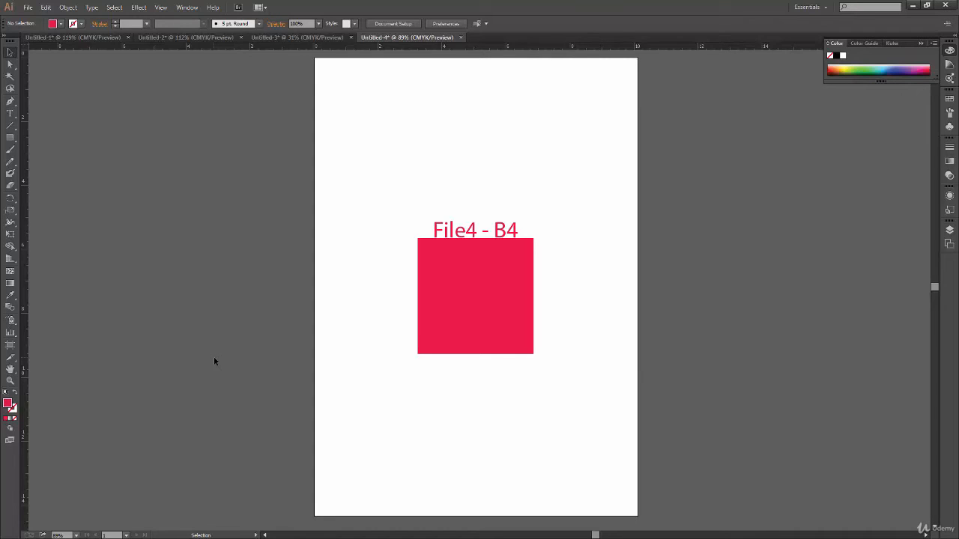
Collapse the floating Color panel, and toggle the whole panel dock between expanded and icon view, leaving it as icons.
{"action": "left_click", "coordinate": [921, 43]}
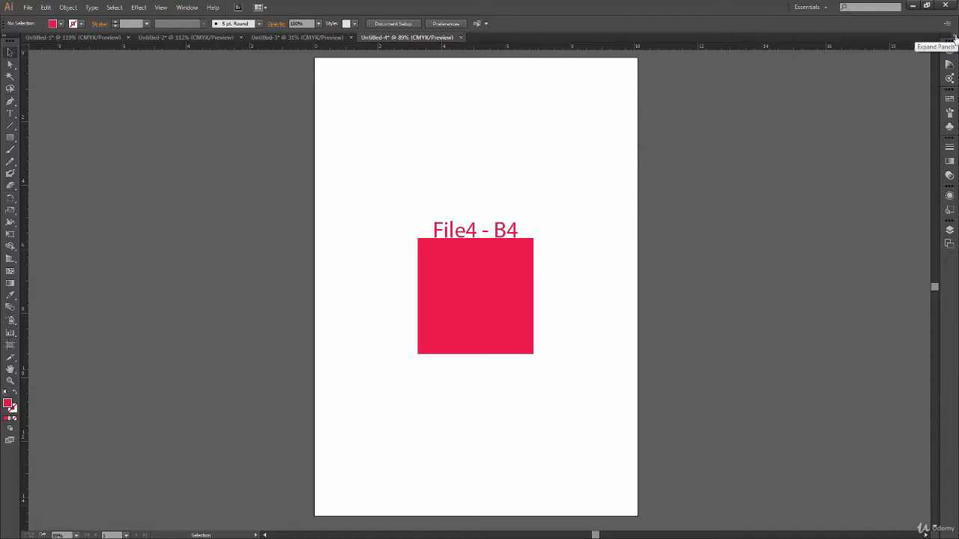
{"action": "left_click", "coordinate": [954, 38]}
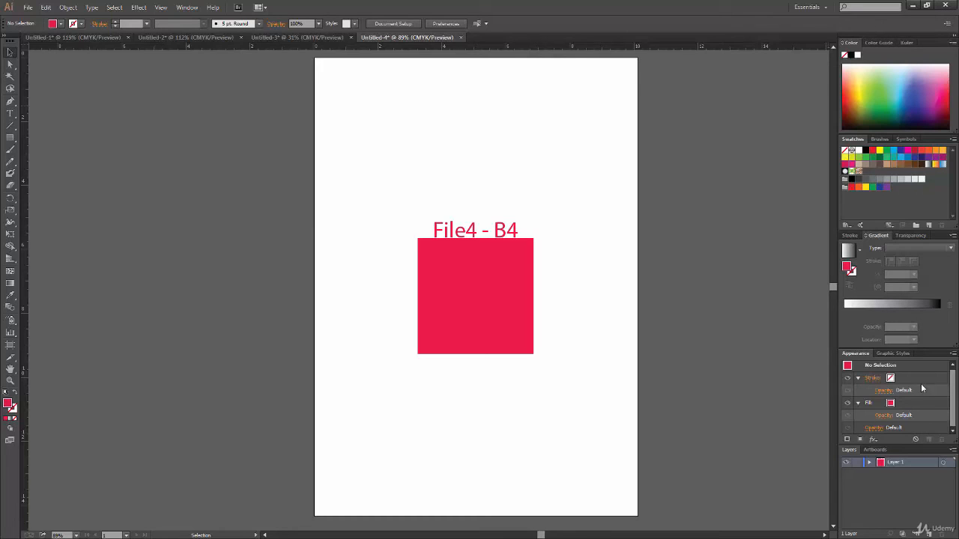
{"action": "left_click", "coordinate": [954, 36]}
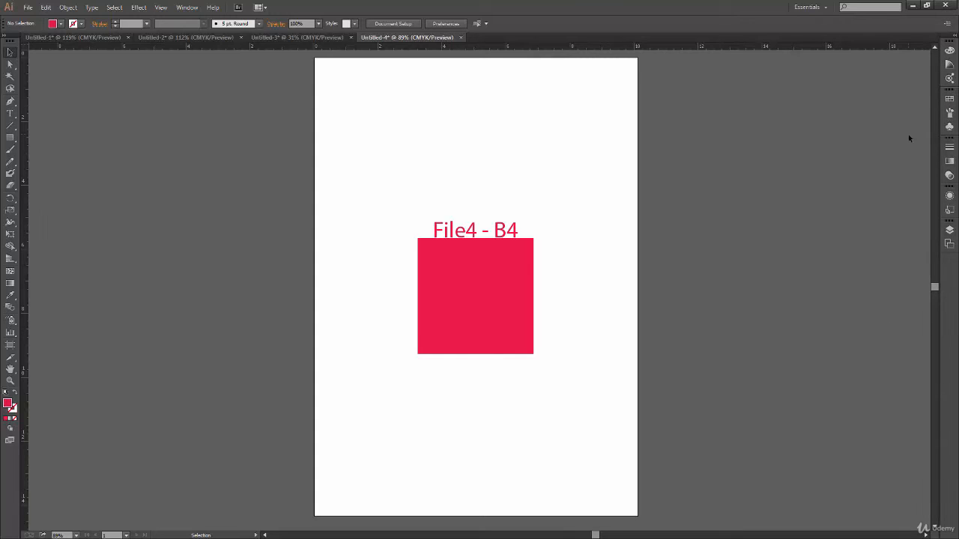
{"action": "left_click", "coordinate": [954, 36]}
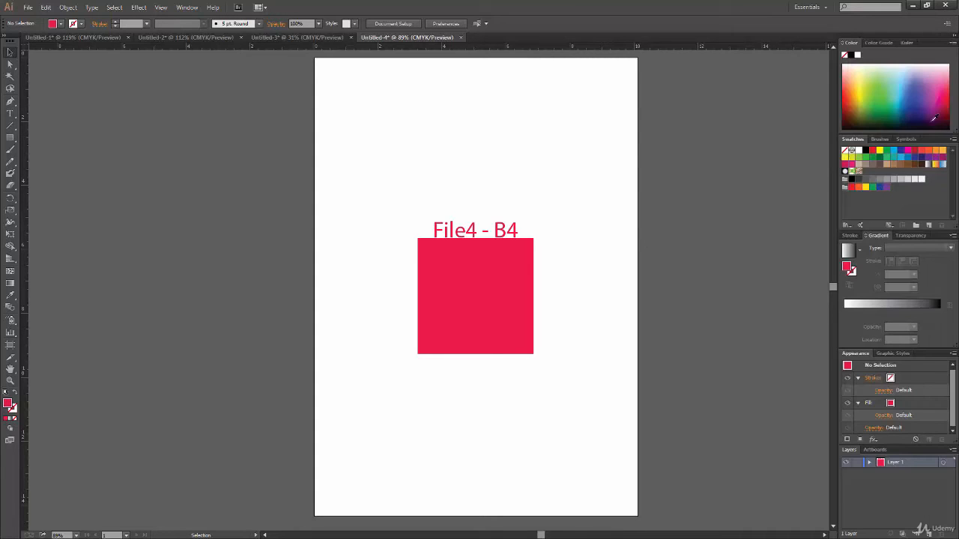
{"action": "left_click", "coordinate": [954, 36]}
{"action": "left_click", "coordinate": [954, 37]}
{"action": "left_click", "coordinate": [955, 37]}
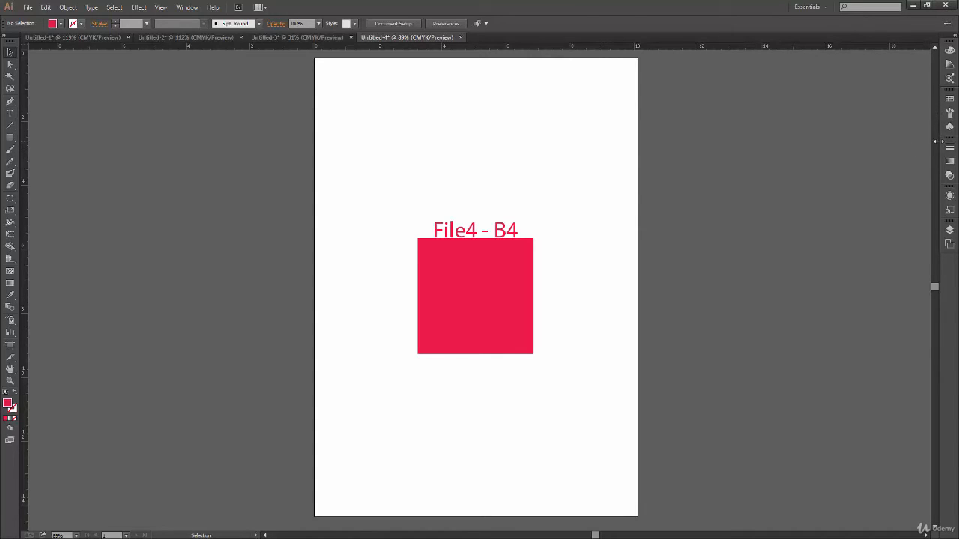
Widen the collapsed panel dock to show panel names, narrow it back to icons only, and fit the B4 artboard in the window.
{"action": "mouse_move", "coordinate": [938, 141]}
{"action": "left_mouse_down"}
{"action": "mouse_move", "coordinate": [792, 165]}
{"action": "mouse_move", "coordinate": [938, 154]}
{"action": "mouse_move", "coordinate": [828, 174]}
{"action": "mouse_move", "coordinate": [929, 172]}
{"action": "mouse_move", "coordinate": [854, 174]}
{"action": "mouse_move", "coordinate": [938, 182]}
{"action": "left_mouse_up"}
{"action": "left_click_drag", "start_coordinate": [941, 212], "coordinate": [896, 211]}
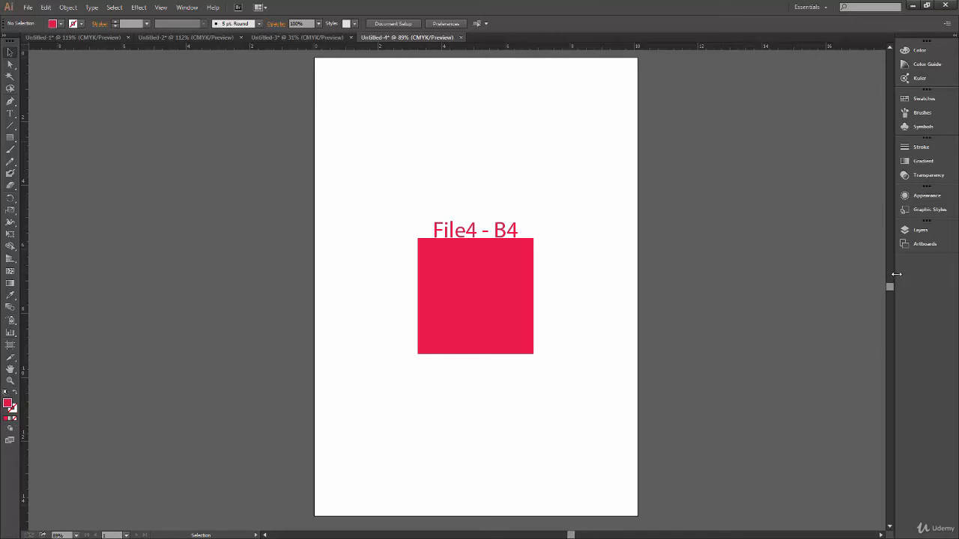
{"action": "left_click_drag", "start_coordinate": [891, 273], "coordinate": [930, 277]}
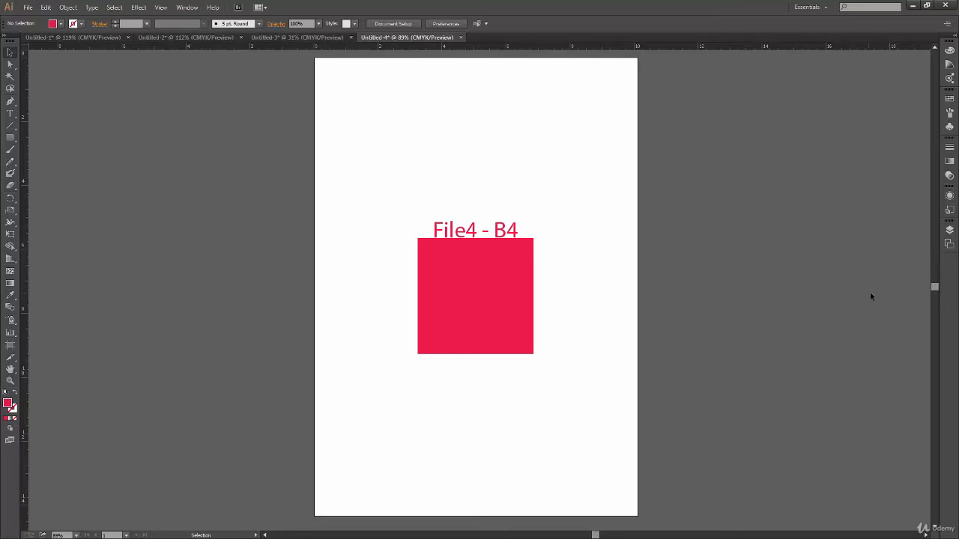
{"action": "key", "text": "ctrl+0"}
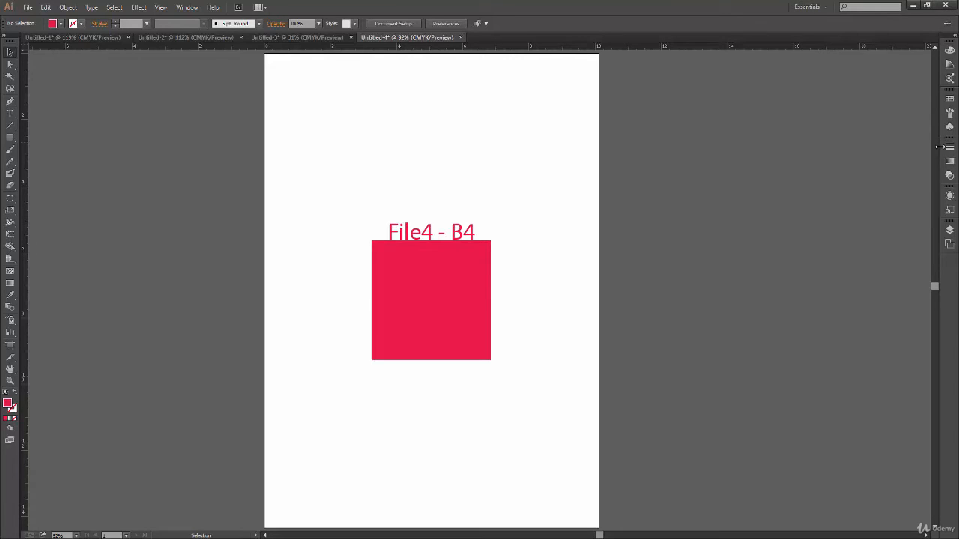
Expand the icon dock into full panels and stretch it across nearly the whole workspace, leaving a thin strip of canvas.
{"action": "left_click_drag", "start_coordinate": [940, 147], "coordinate": [895, 155]}
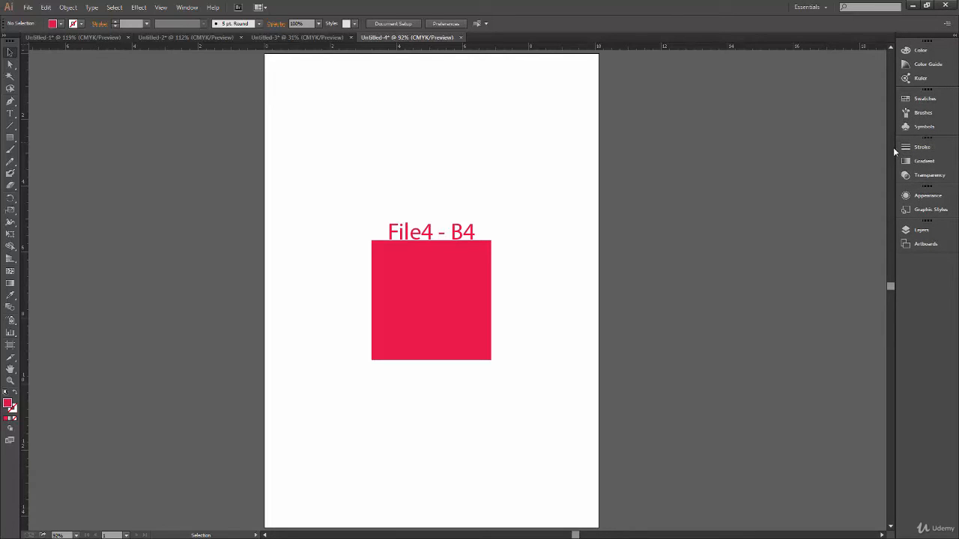
{"action": "left_click", "coordinate": [950, 40]}
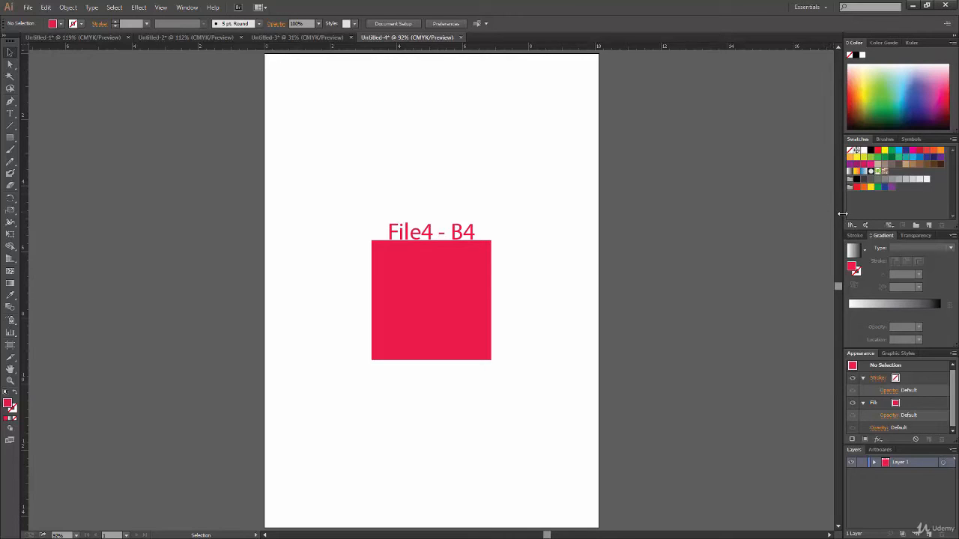
{"action": "left_click_drag", "start_coordinate": [842, 215], "coordinate": [23, 341]}
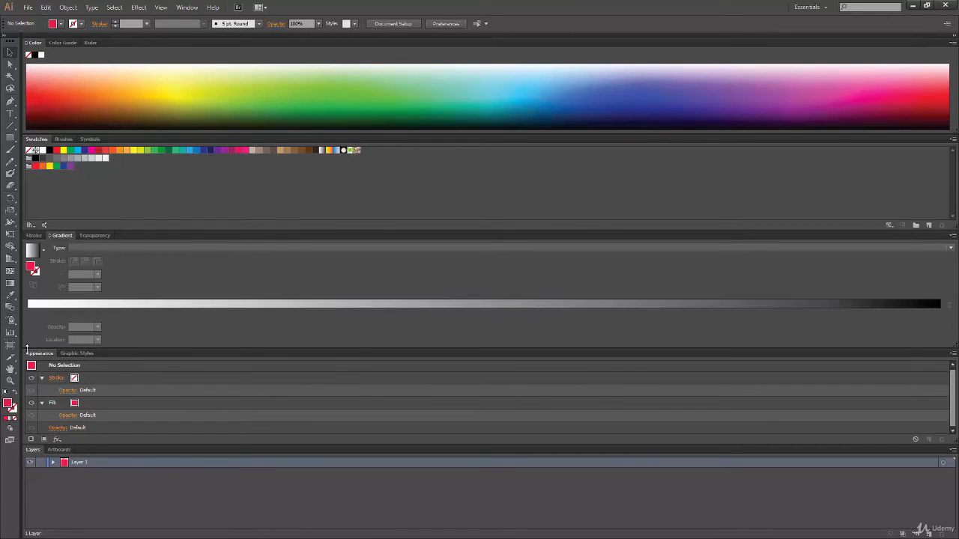
{"action": "left_click_drag", "start_coordinate": [24, 349], "coordinate": [197, 408]}
{"action": "left_click_drag", "start_coordinate": [261, 415], "coordinate": [124, 399]}
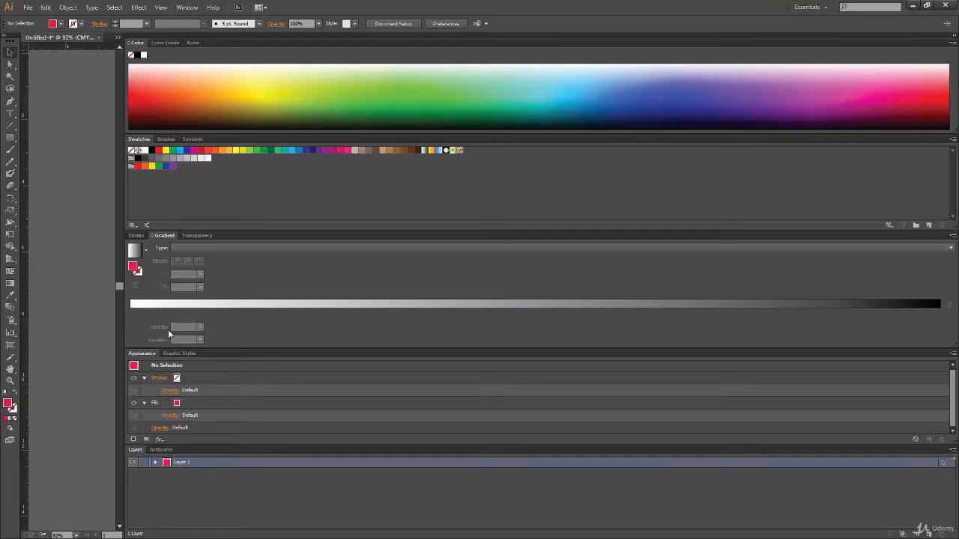
Try a linear gradient fill with its midpoint at 58.68%, switch to an orange spectrum fill, and shrink the dock to its normal width.
{"action": "left_click", "coordinate": [181, 305]}
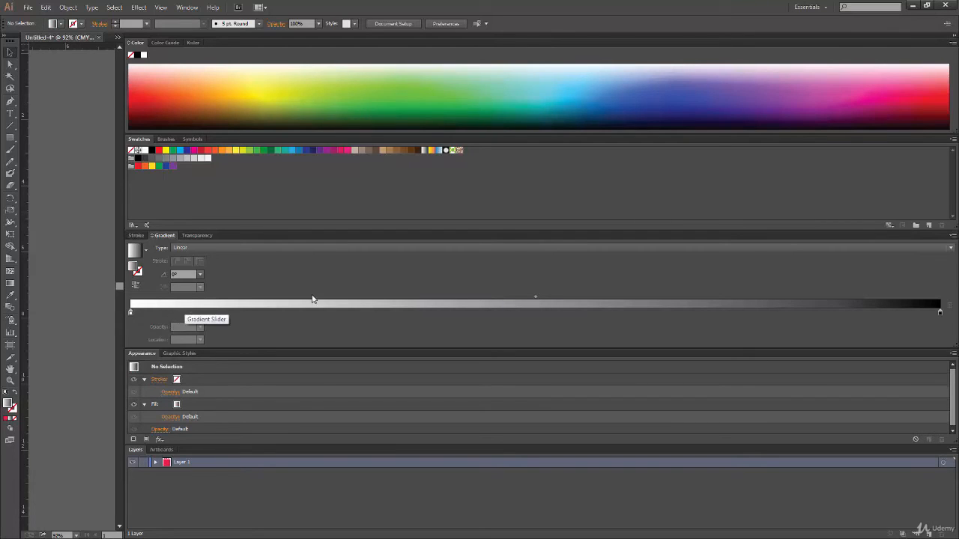
{"action": "left_click_drag", "start_coordinate": [534, 298], "coordinate": [604, 298]}
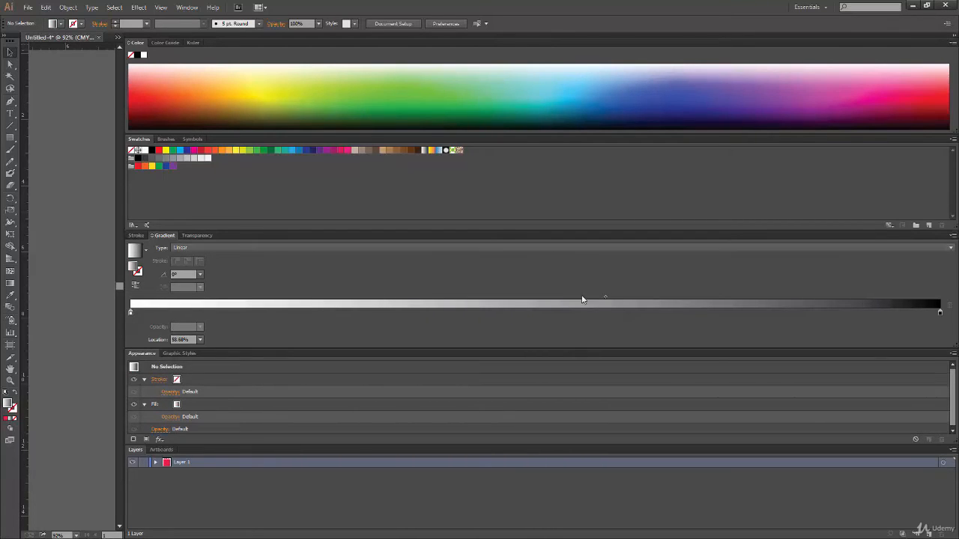
{"action": "left_click_drag", "start_coordinate": [164, 79], "coordinate": [197, 92]}
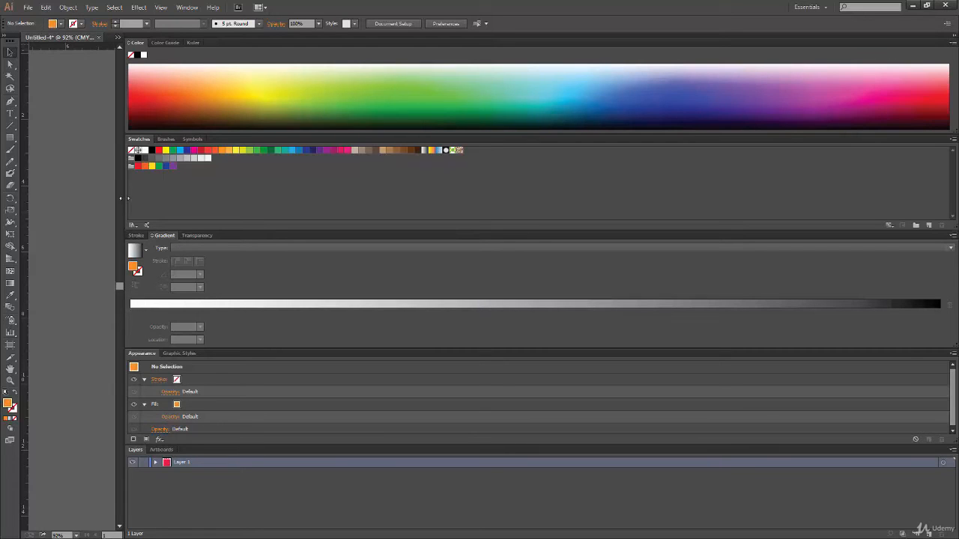
{"action": "left_click_drag", "start_coordinate": [124, 199], "coordinate": [795, 251]}
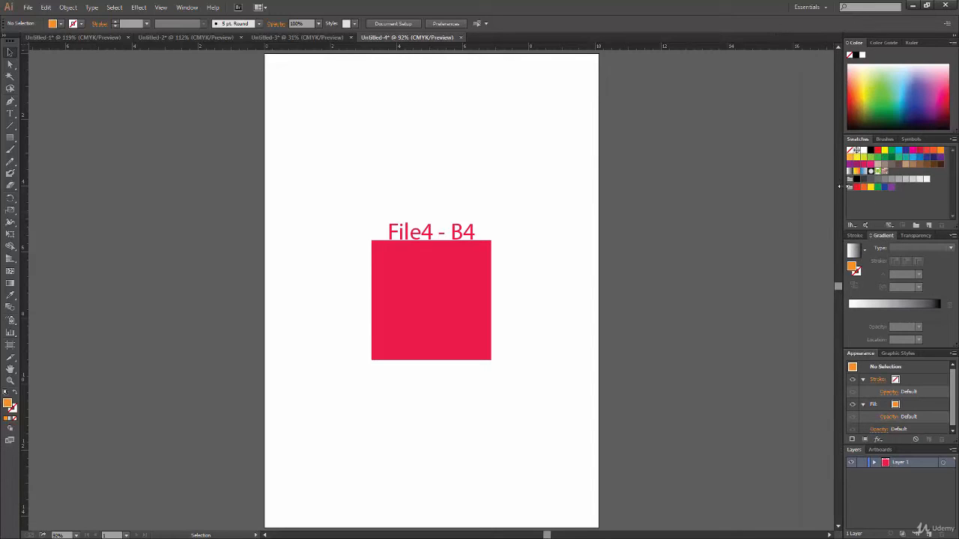
Stretch the panel dock wide, sample blue and green from the CMYK spectrum, settle on a dark green fill, and restore the dock's width.
{"action": "left_click_drag", "start_coordinate": [843, 194], "coordinate": [30, 247]}
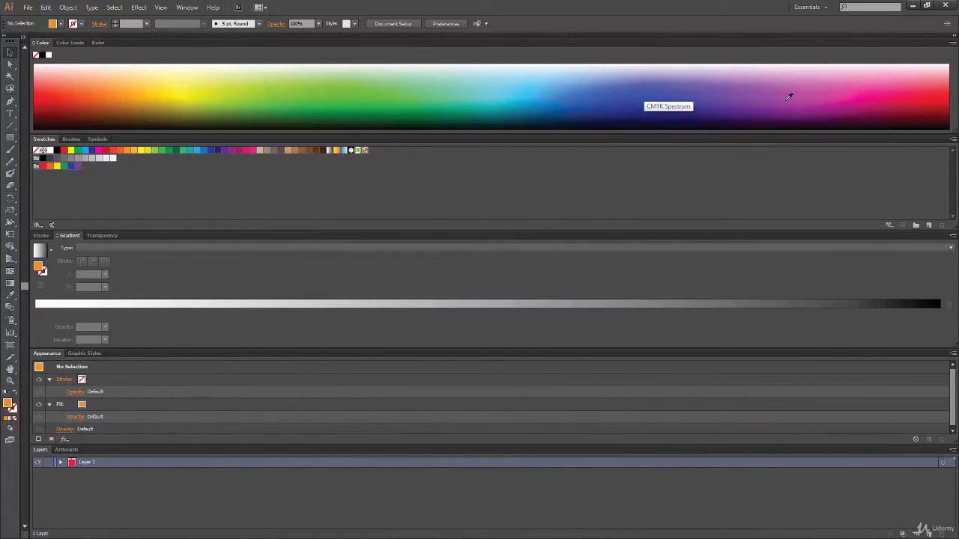
{"action": "left_click", "coordinate": [544, 91]}
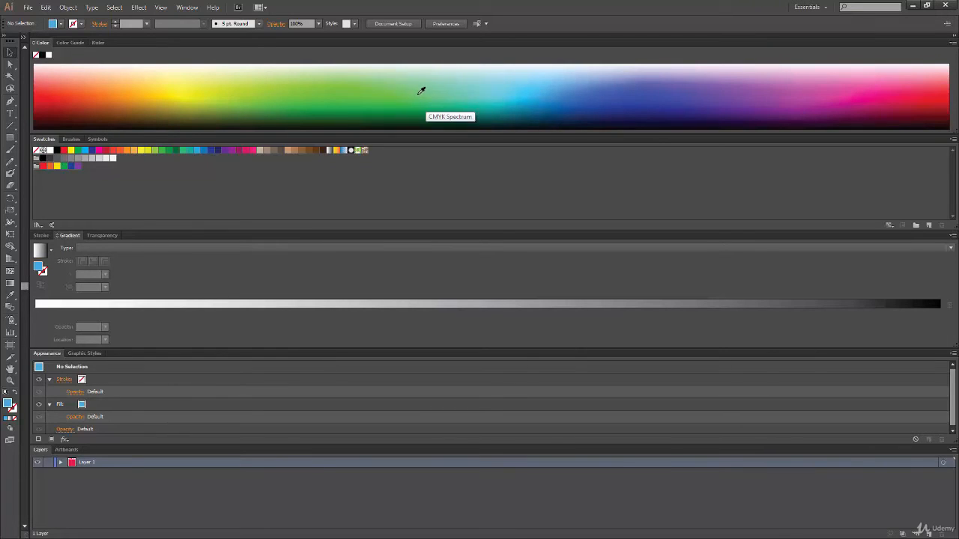
{"action": "left_click", "coordinate": [422, 91]}
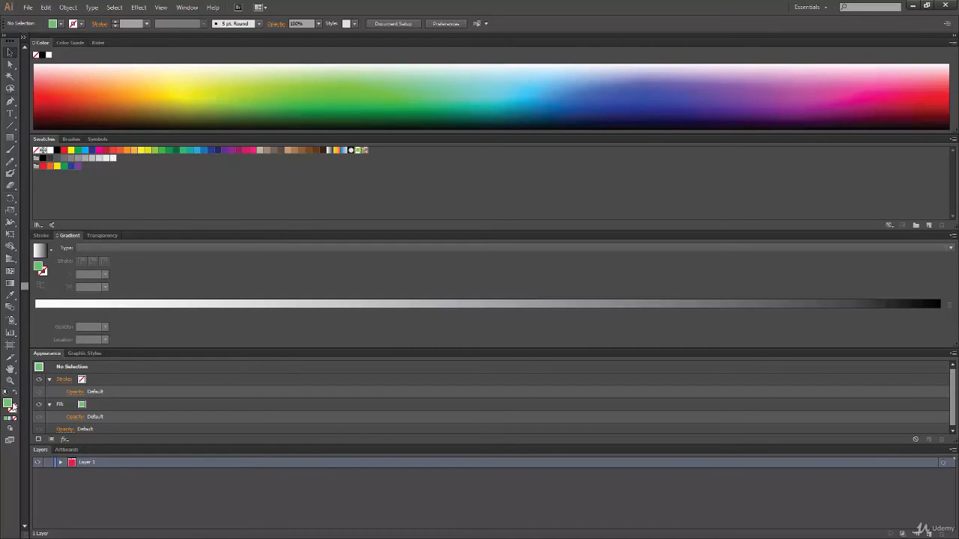
{"action": "left_click", "coordinate": [367, 107]}
{"action": "left_click_drag", "start_coordinate": [30, 244], "coordinate": [65, 244]}
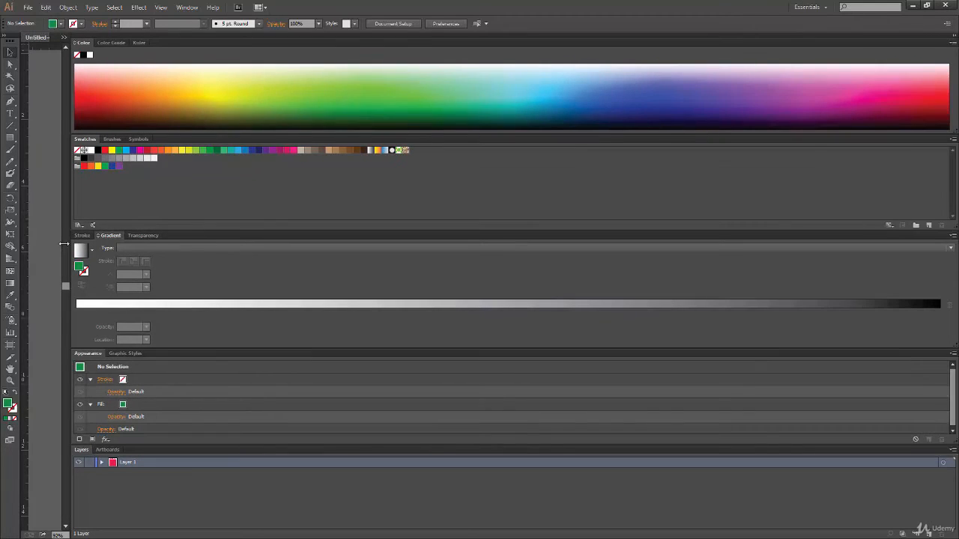
{"action": "left_click_drag", "start_coordinate": [63, 243], "coordinate": [912, 266]}
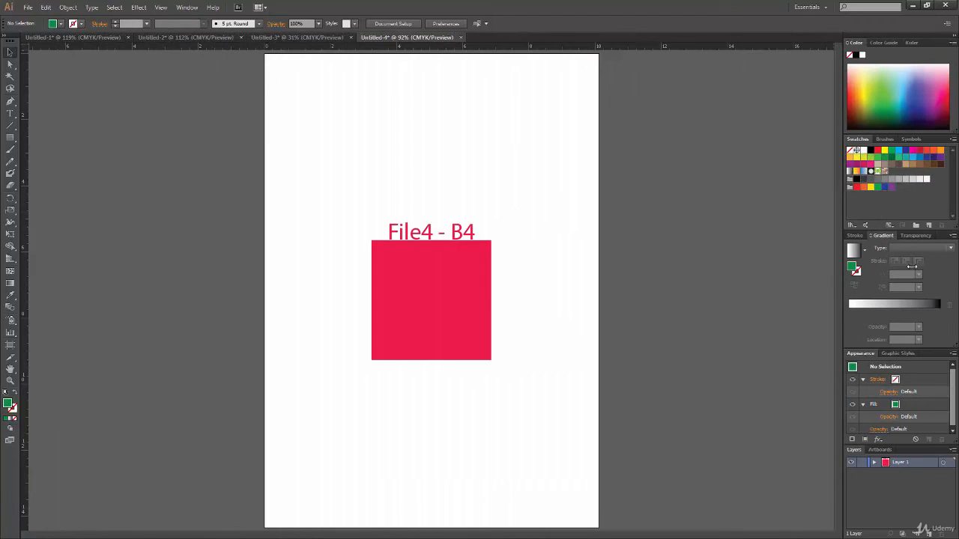
Collapse the panel dock, narrow it from labeled icons to icons only, and expand it into full panels again.
{"action": "left_click", "coordinate": [954, 36]}
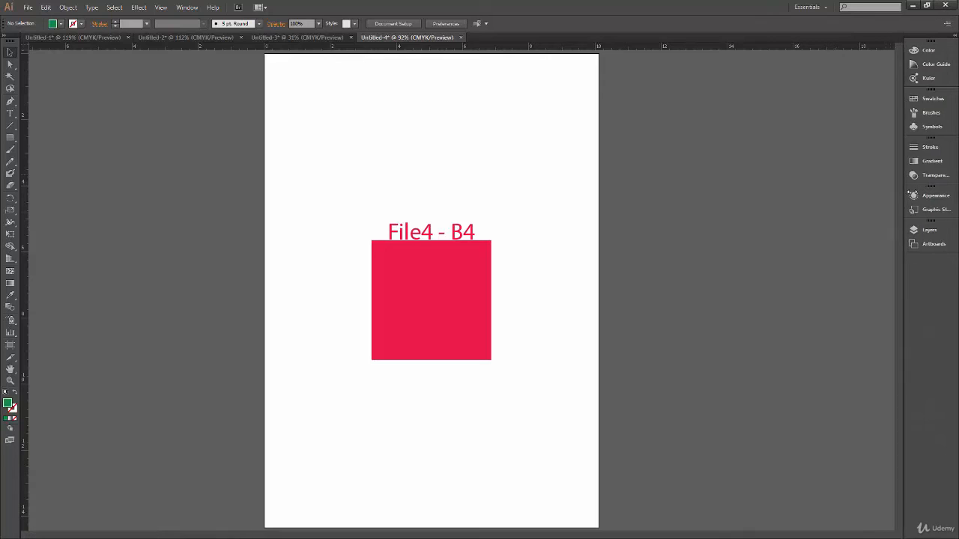
{"action": "left_click_drag", "start_coordinate": [909, 194], "coordinate": [936, 195]}
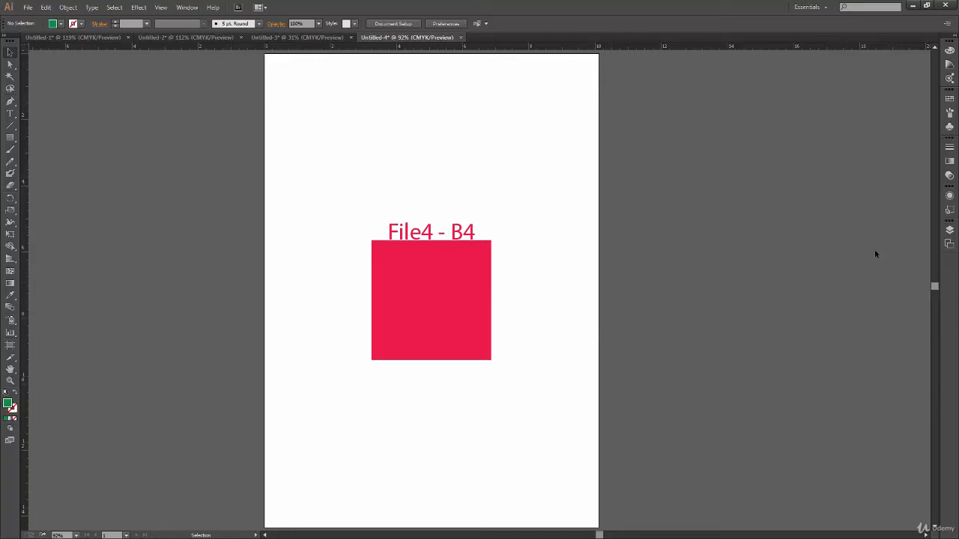
{"action": "left_click", "coordinate": [953, 41]}
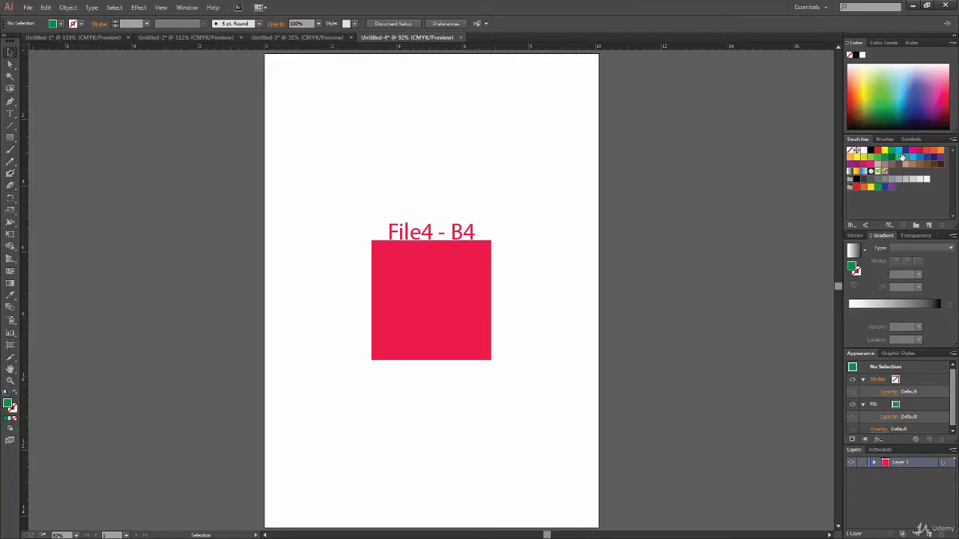
Look through the Color Guide, Kuler and Color panels in their shared group, ending on Color.
{"action": "left_click", "coordinate": [881, 44]}
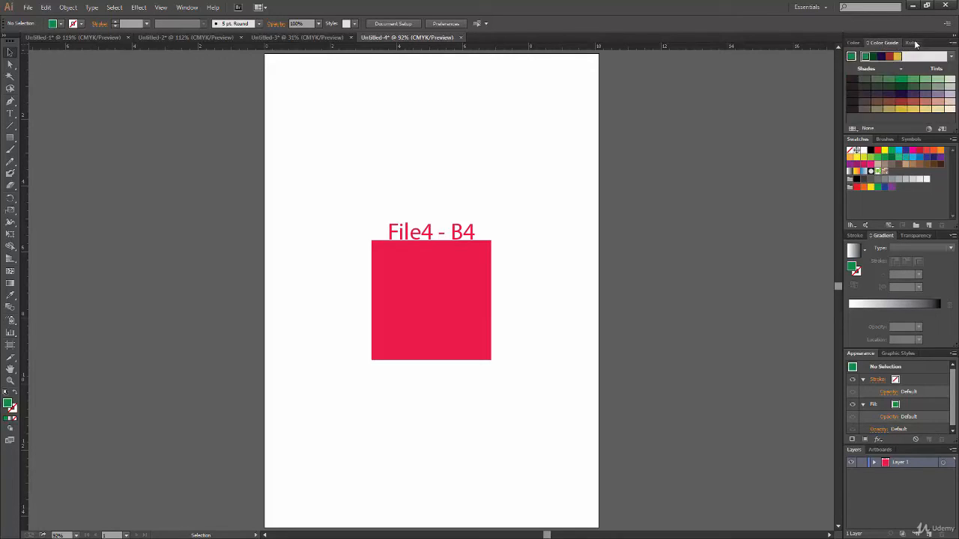
{"action": "left_click", "coordinate": [911, 42]}
{"action": "left_click", "coordinate": [855, 42]}
{"action": "left_click", "coordinate": [898, 43]}
{"action": "left_click", "coordinate": [911, 43]}
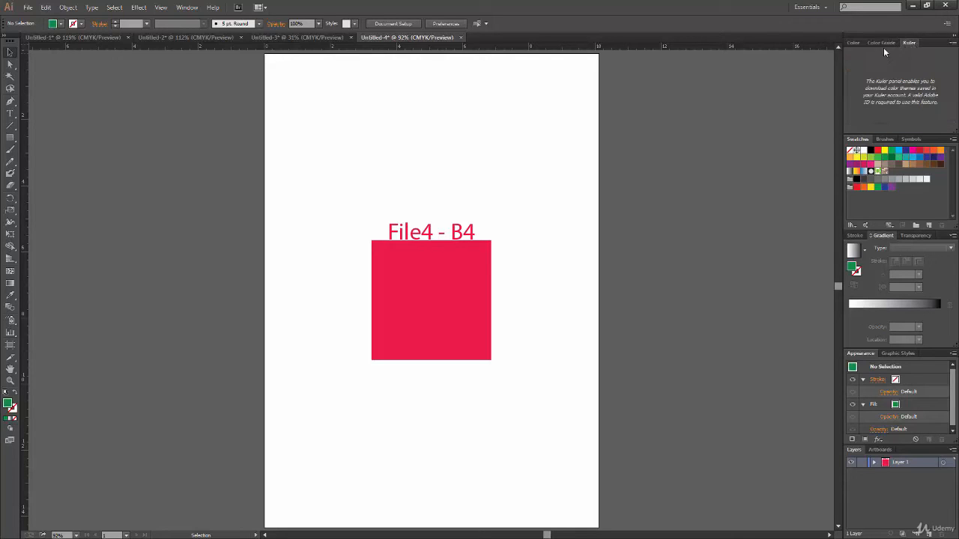
{"action": "left_click", "coordinate": [854, 42]}
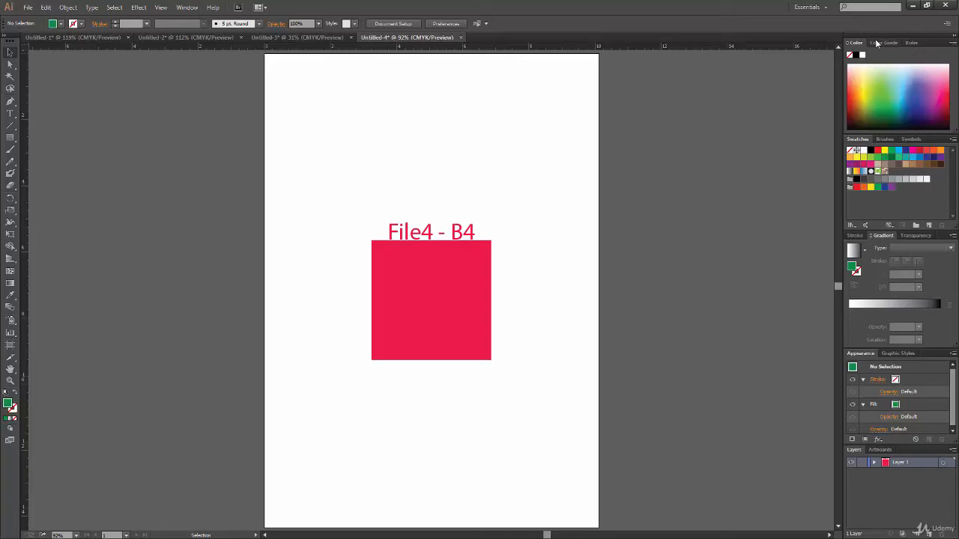
{"action": "left_click", "coordinate": [882, 43]}
{"action": "left_click", "coordinate": [858, 42]}
Browse the Swatches, Stroke and Appearance panel groups, leaving Swatches, Transparency and Appearance in front.
{"action": "left_click", "coordinate": [885, 140]}
{"action": "left_click", "coordinate": [913, 140]}
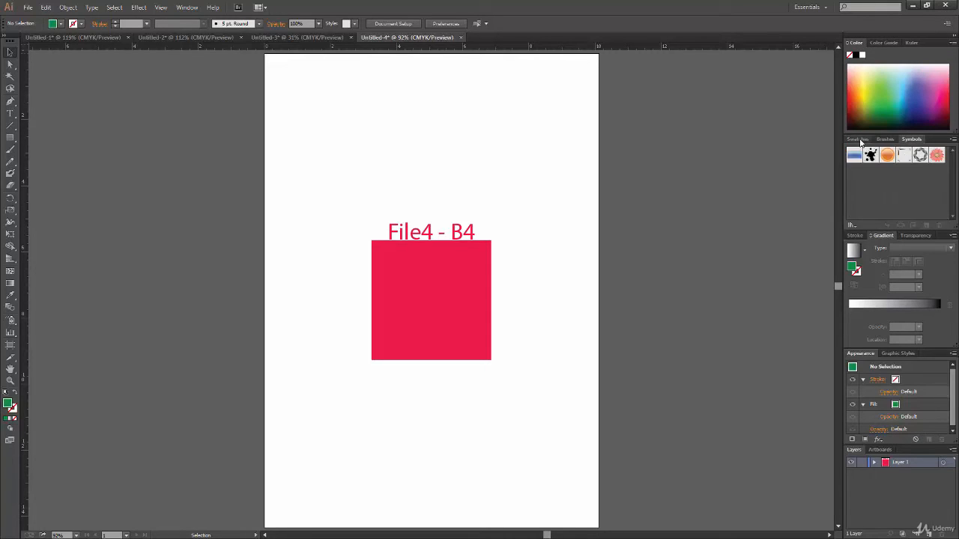
{"action": "left_click", "coordinate": [858, 140]}
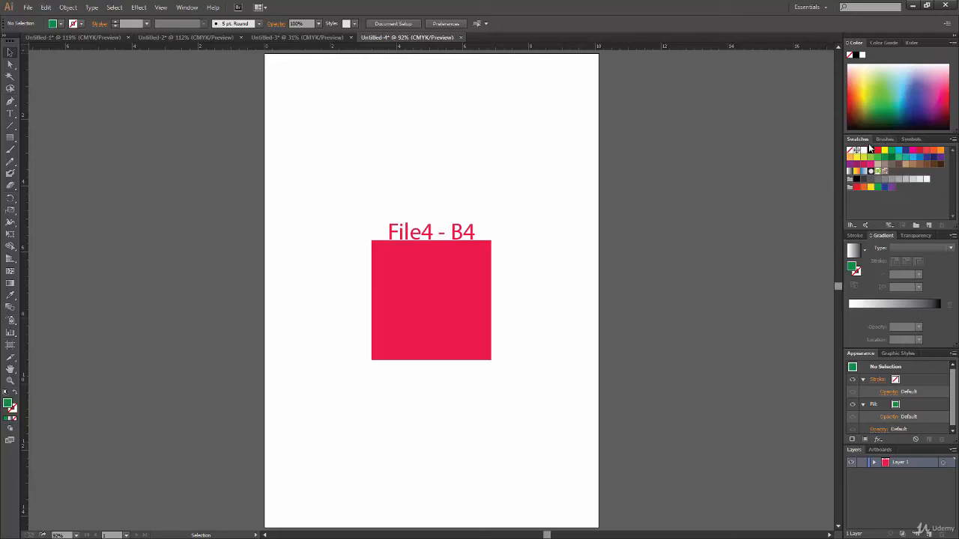
{"action": "left_click", "coordinate": [854, 236]}
{"action": "left_click", "coordinate": [883, 235]}
{"action": "left_click", "coordinate": [915, 235]}
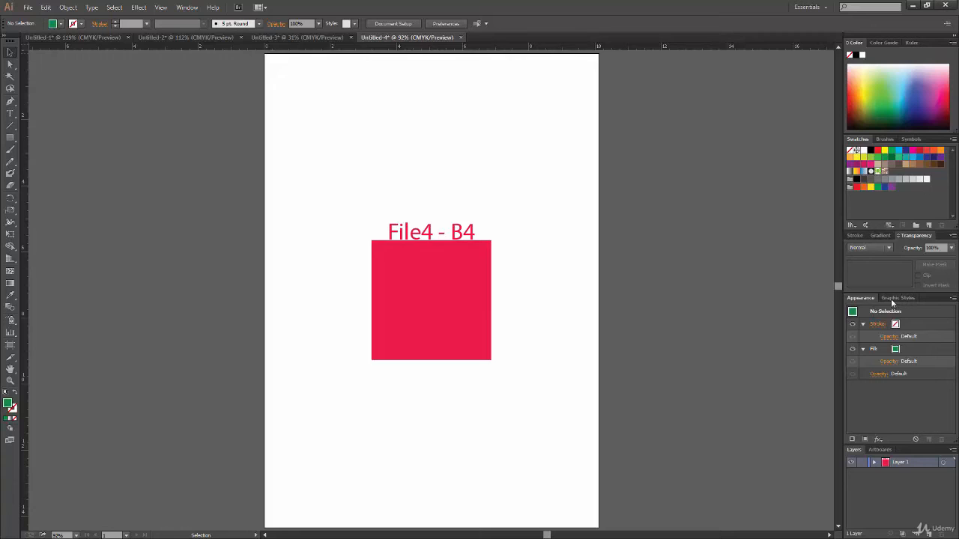
{"action": "left_click", "coordinate": [902, 297]}
{"action": "left_click", "coordinate": [868, 298]}
Detach the Color and Kuler panels from the dock as floating panels beside the artboard, leaving Color Guide docked.
{"action": "left_click_drag", "start_coordinate": [859, 45], "coordinate": [650, 119]}
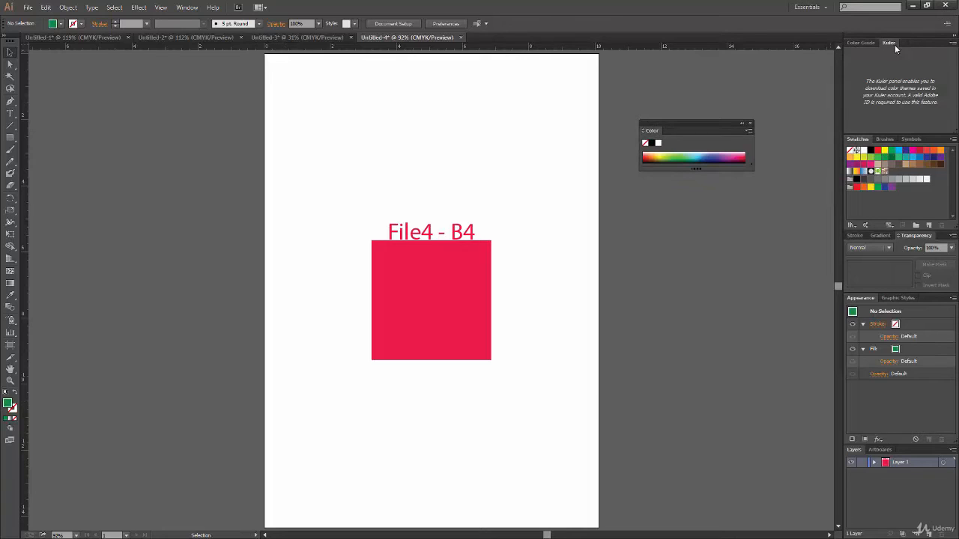
{"action": "left_click", "coordinate": [870, 42]}
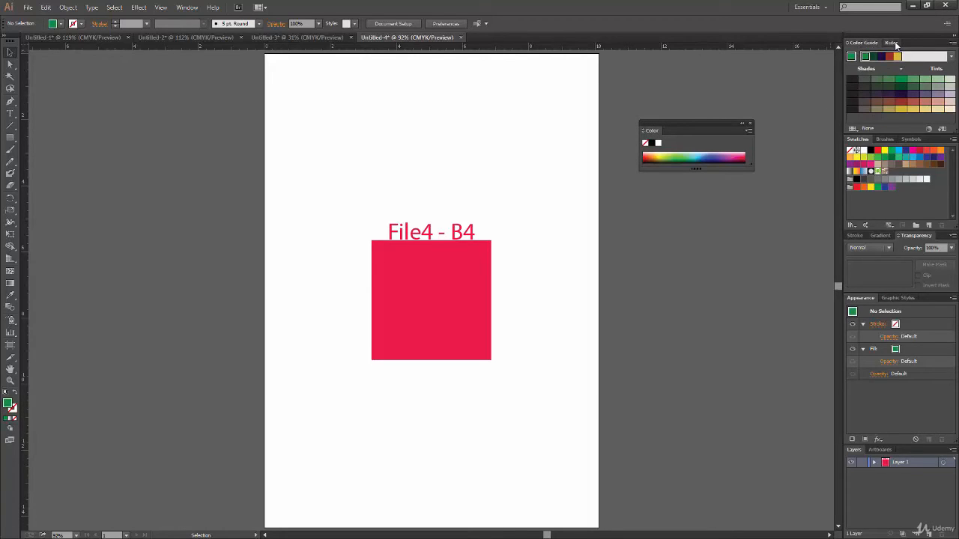
{"action": "left_click_drag", "start_coordinate": [895, 44], "coordinate": [665, 196]}
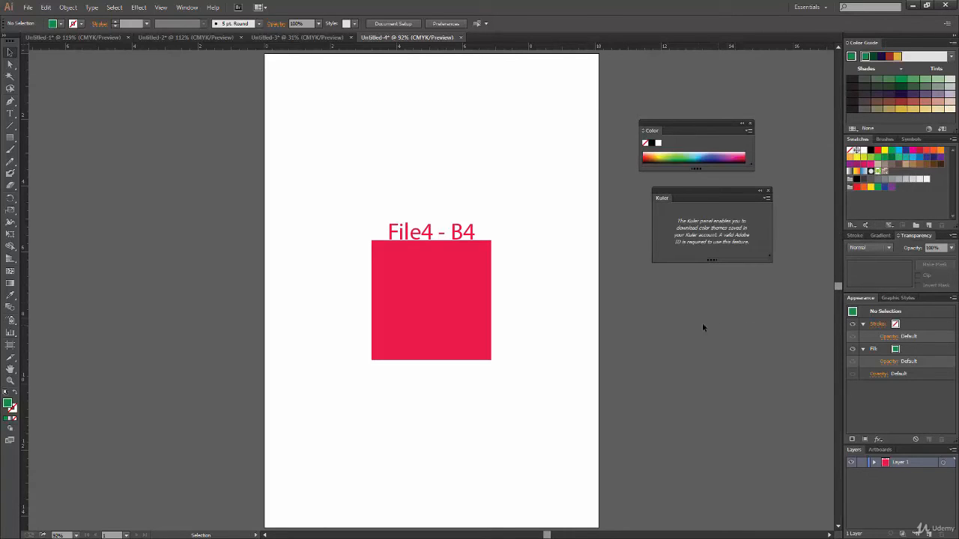
Collapse the panel dock to icons, expand it again, and close the floating Kuler panel.
{"action": "left_click", "coordinate": [953, 36]}
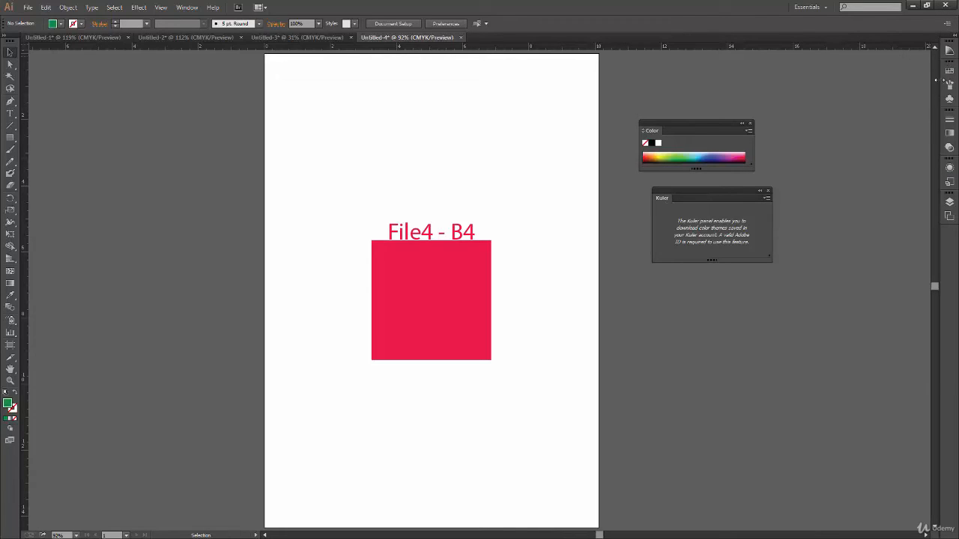
{"action": "left_click", "coordinate": [953, 43]}
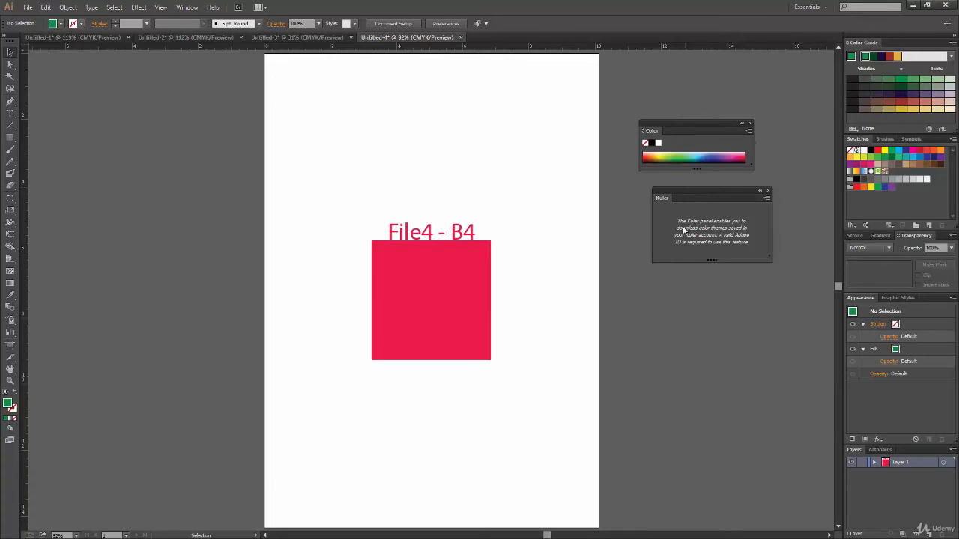
{"action": "left_click", "coordinate": [768, 191]}
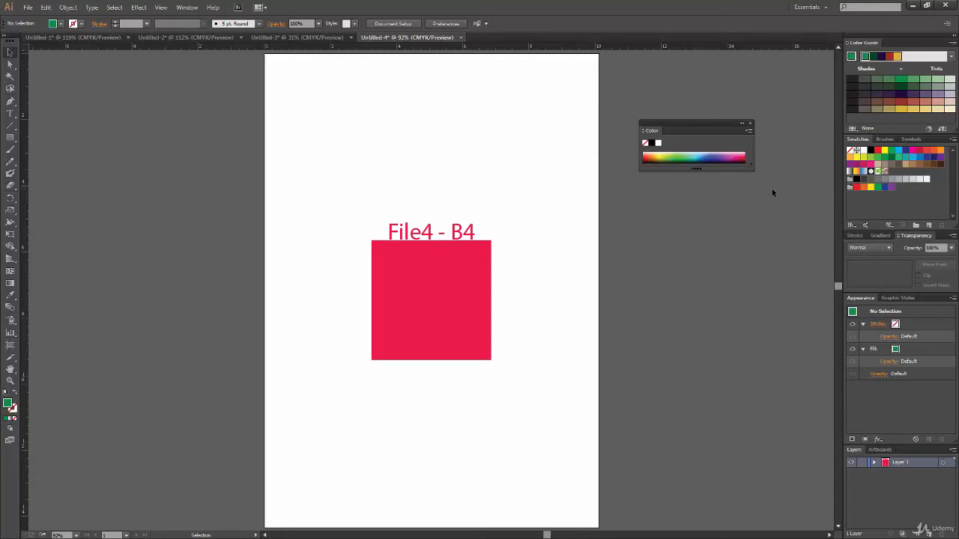
Collapse the floating Color panel to an icon and expand it again, twice.
{"action": "left_click", "coordinate": [742, 125]}
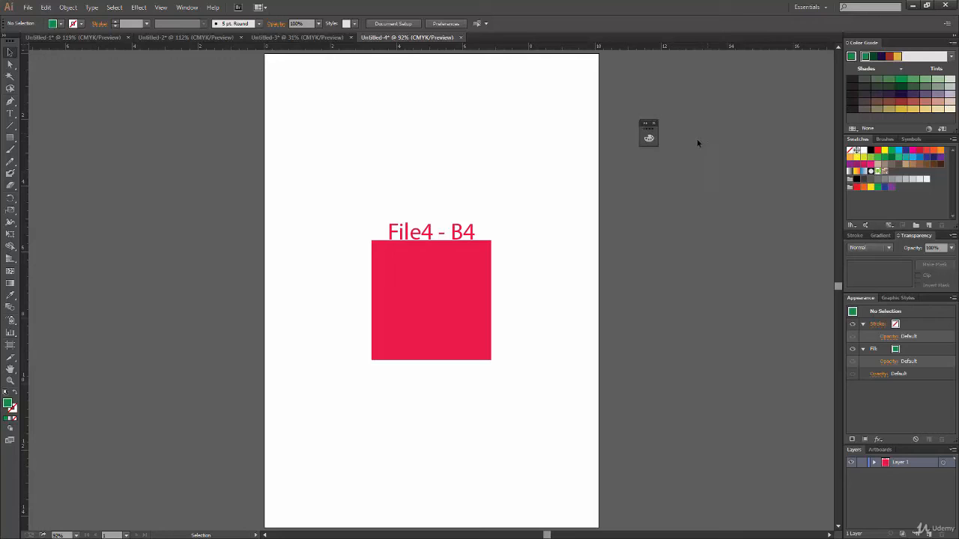
{"action": "left_click", "coordinate": [646, 133]}
{"action": "left_click", "coordinate": [740, 125]}
{"action": "left_click", "coordinate": [647, 133]}
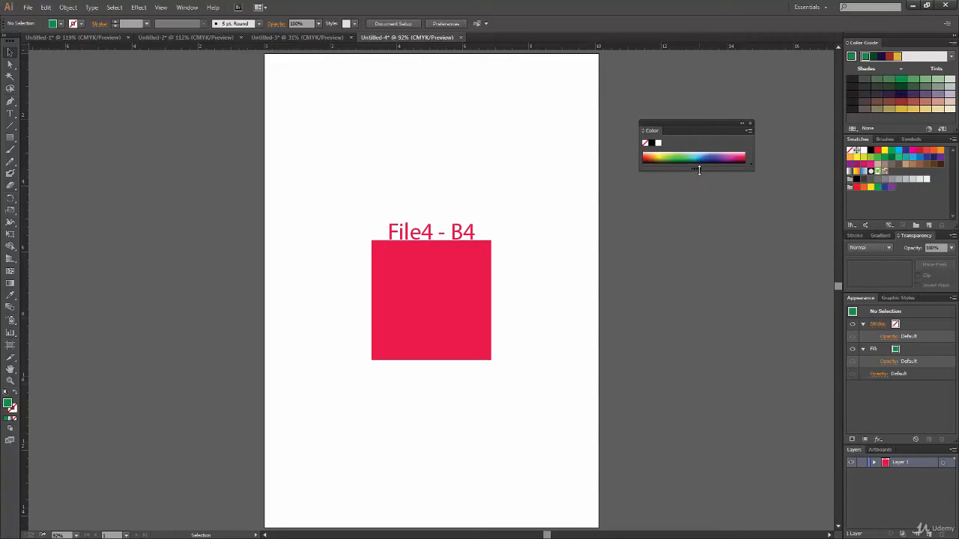
Make the floating Color panel taller to enlarge its spectrum and move it closer to the panel dock.
{"action": "left_click_drag", "start_coordinate": [696, 167], "coordinate": [709, 228]}
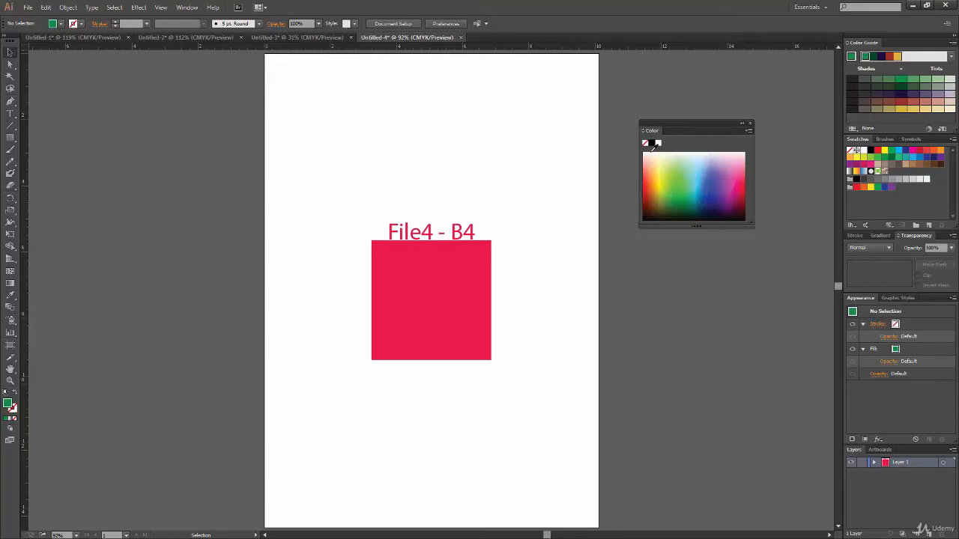
{"action": "left_click_drag", "start_coordinate": [653, 135], "coordinate": [698, 133]}
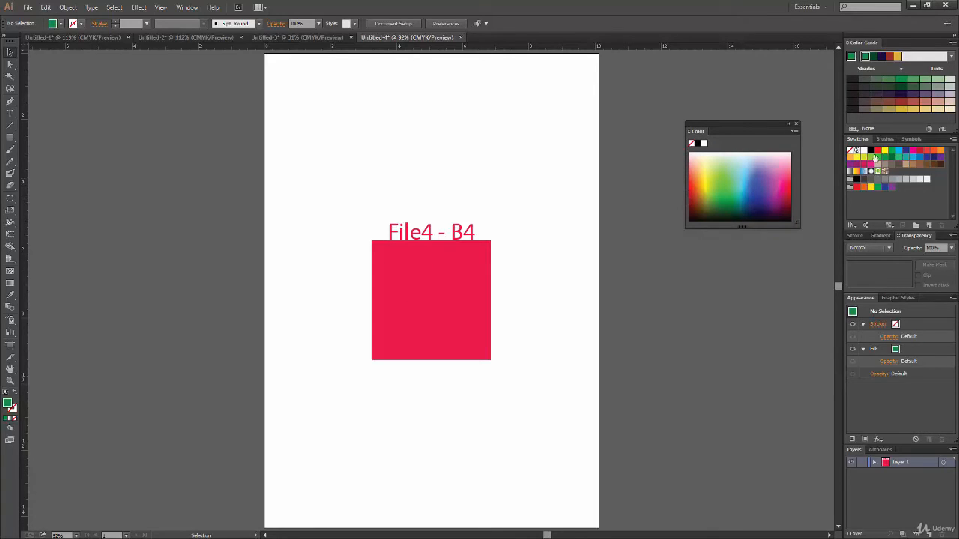
Widen the panel dock and return it to its narrow width, and stretch the floating Color panel to roughly twice its width.
{"action": "left_click_drag", "start_coordinate": [843, 182], "coordinate": [492, 208]}
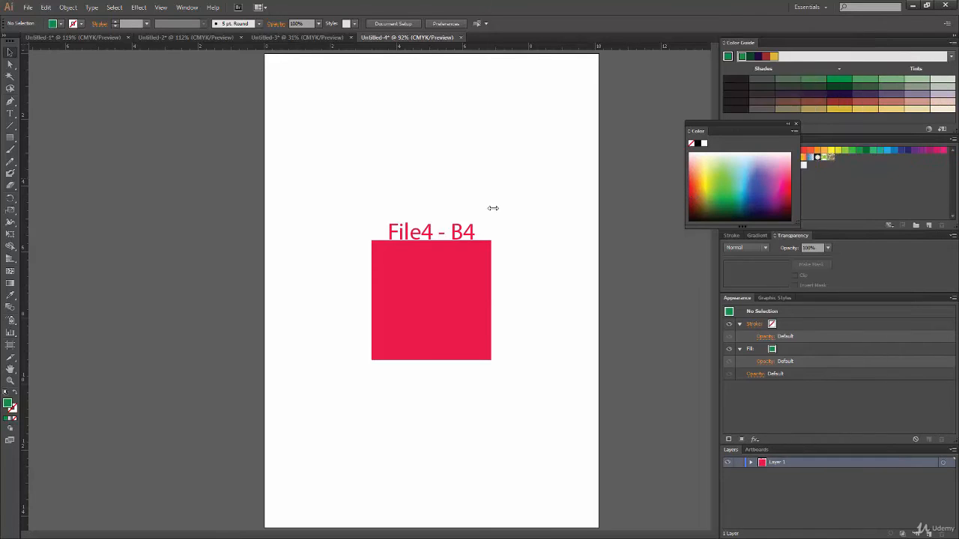
{"action": "left_click_drag", "start_coordinate": [804, 208], "coordinate": [873, 211]}
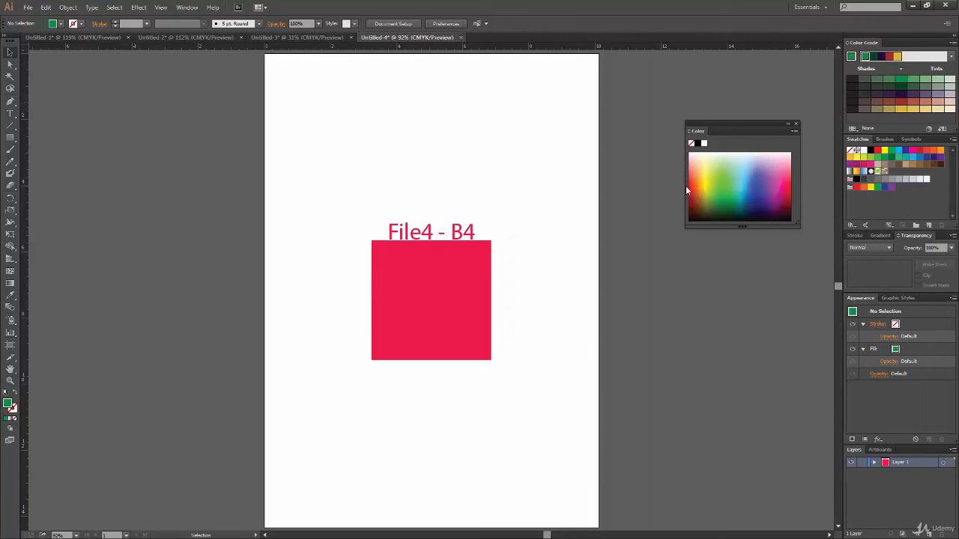
{"action": "left_click_drag", "start_coordinate": [681, 189], "coordinate": [230, 202]}
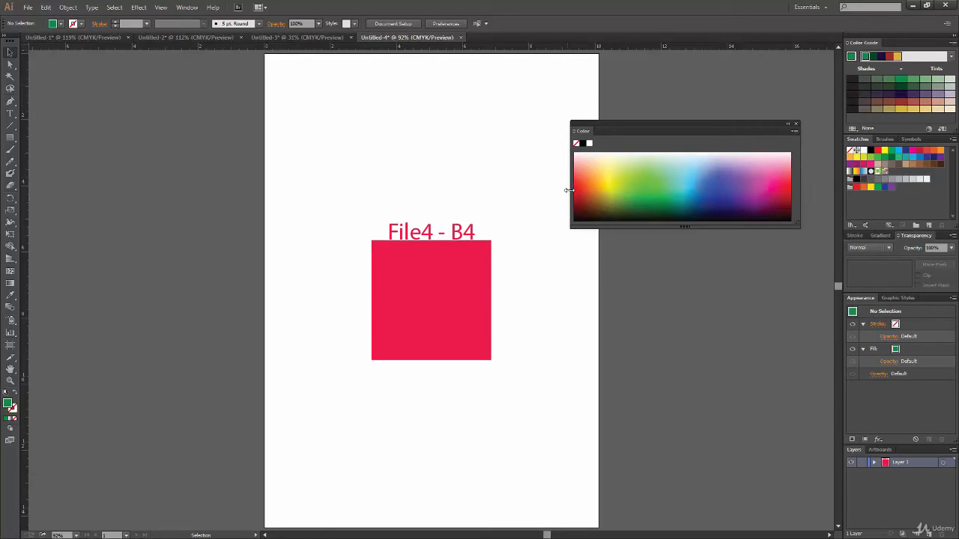
Recolor the File4 - B4 square and label to a teal green sampled from the Color panel's spectrum, and deselect them.
{"action": "left_click", "coordinate": [433, 292]}
{"action": "left_click", "coordinate": [688, 183]}
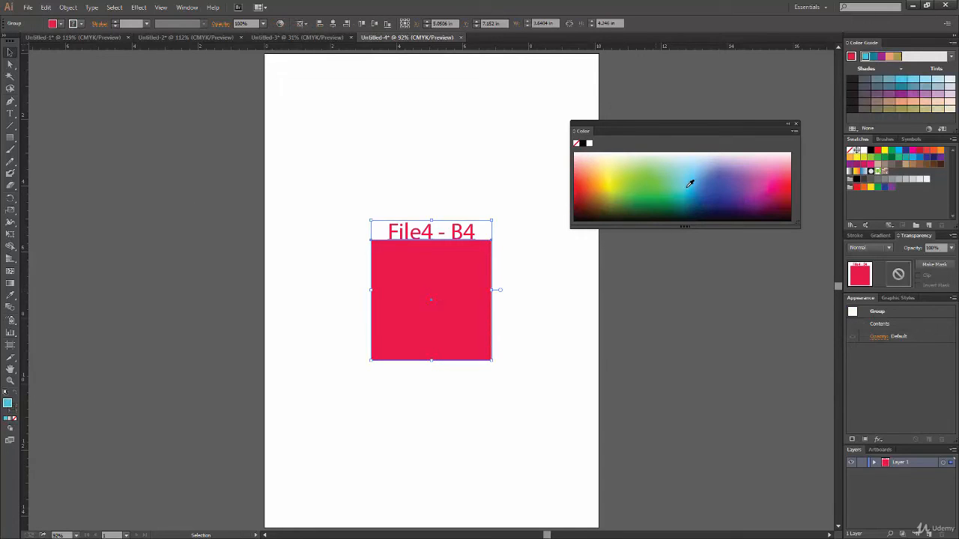
{"action": "left_click", "coordinate": [671, 191]}
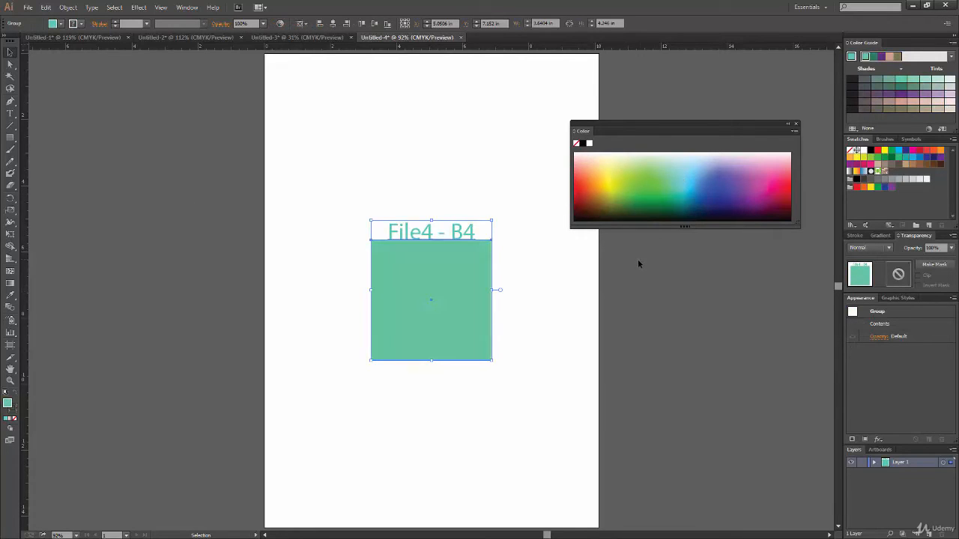
{"action": "left_click", "coordinate": [586, 278]}
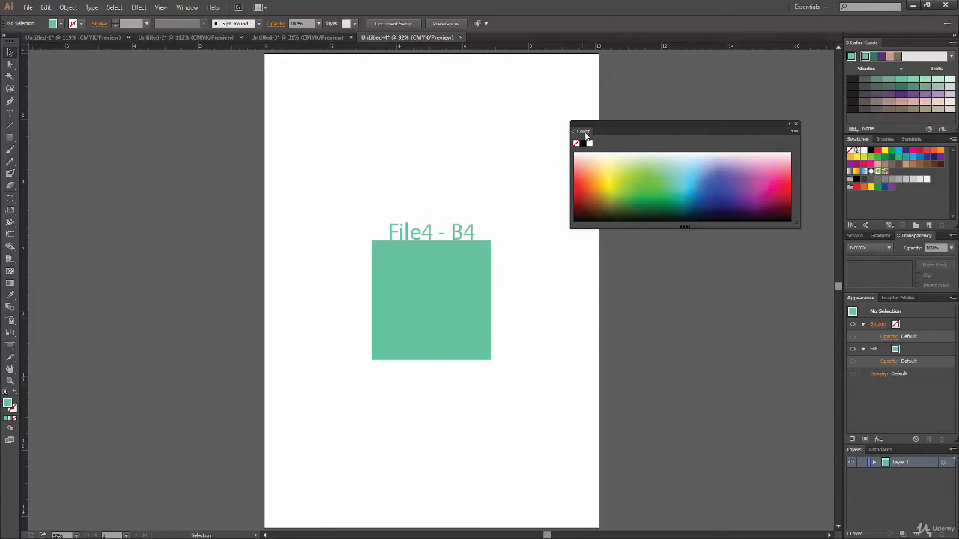
Dock the floating Color panel in the Color Guide group and switch between the two panels.
{"action": "left_click_drag", "start_coordinate": [591, 130], "coordinate": [878, 160]}
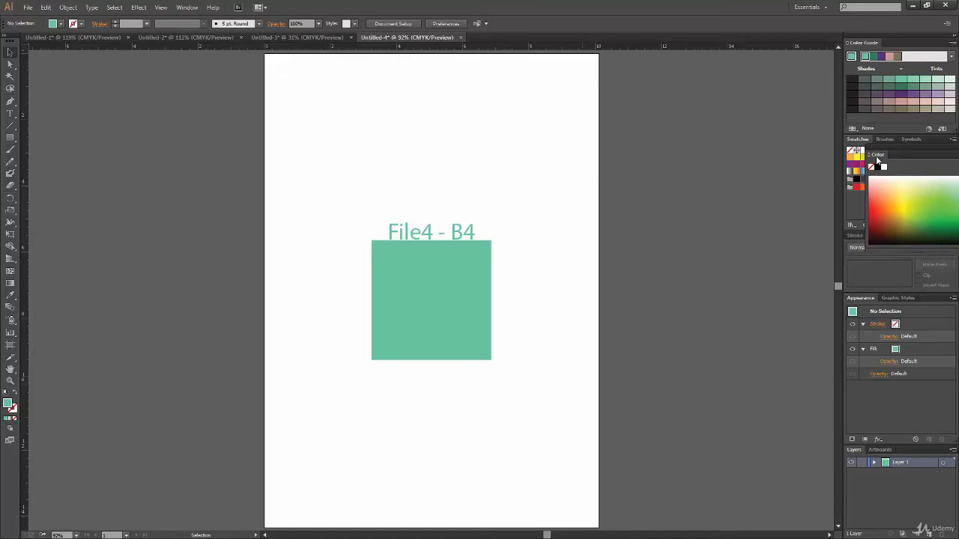
{"action": "left_click_drag", "start_coordinate": [878, 159], "coordinate": [858, 46]}
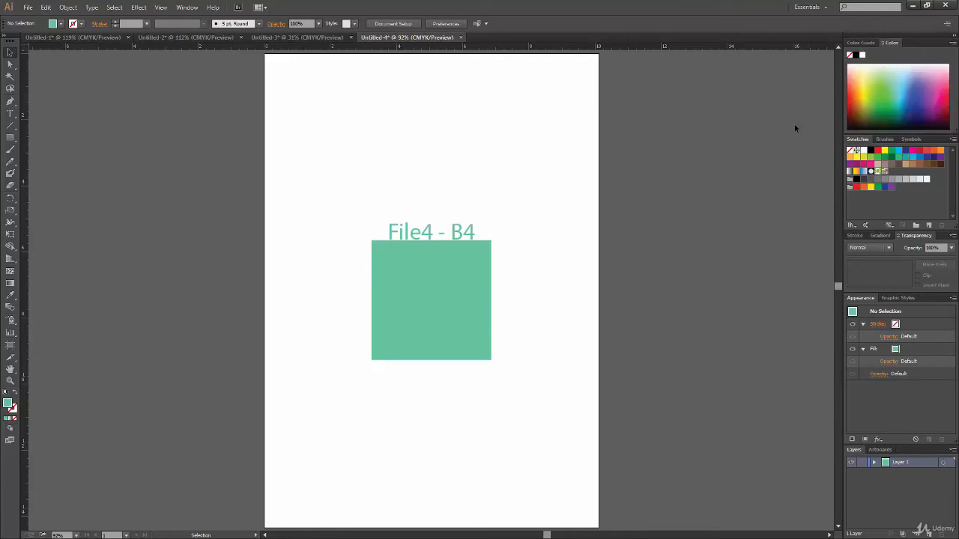
{"action": "left_click", "coordinate": [869, 44]}
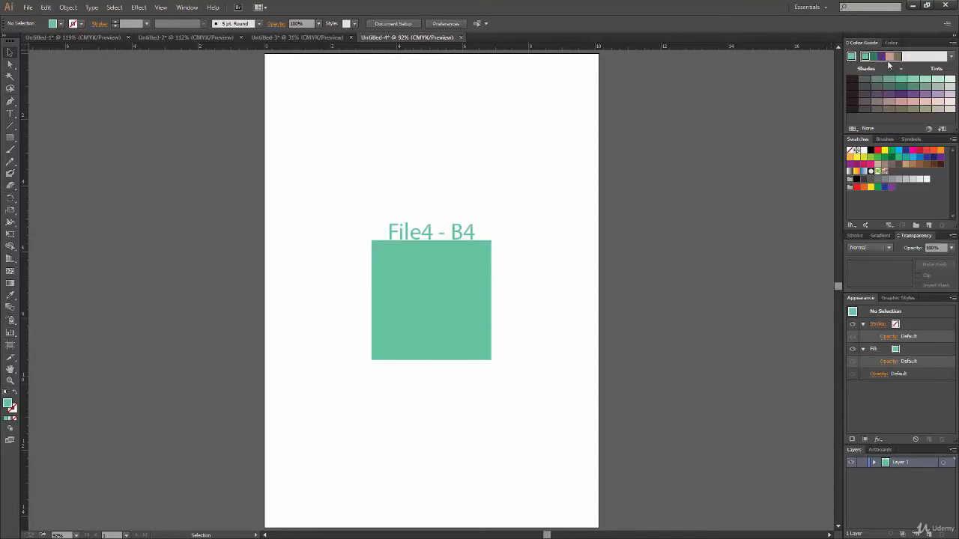
{"action": "left_click", "coordinate": [892, 46]}
Detach the Color panel from the Color Guide group, narrow it, and dock it on its own between Color Guide and Swatches.
{"action": "left_click_drag", "start_coordinate": [892, 46], "coordinate": [692, 113]}
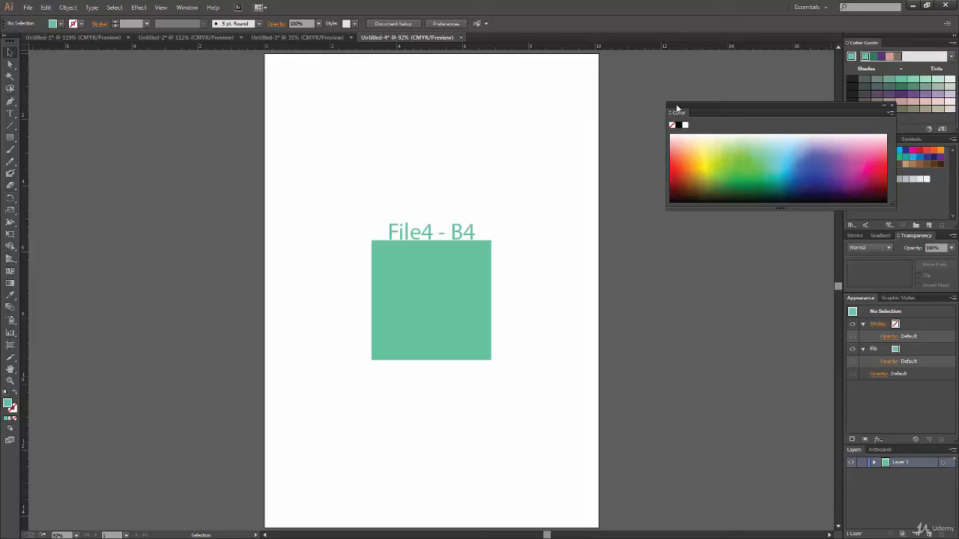
{"action": "left_click_drag", "start_coordinate": [896, 133], "coordinate": [795, 133]}
{"action": "left_click_drag", "start_coordinate": [678, 114], "coordinate": [640, 149]}
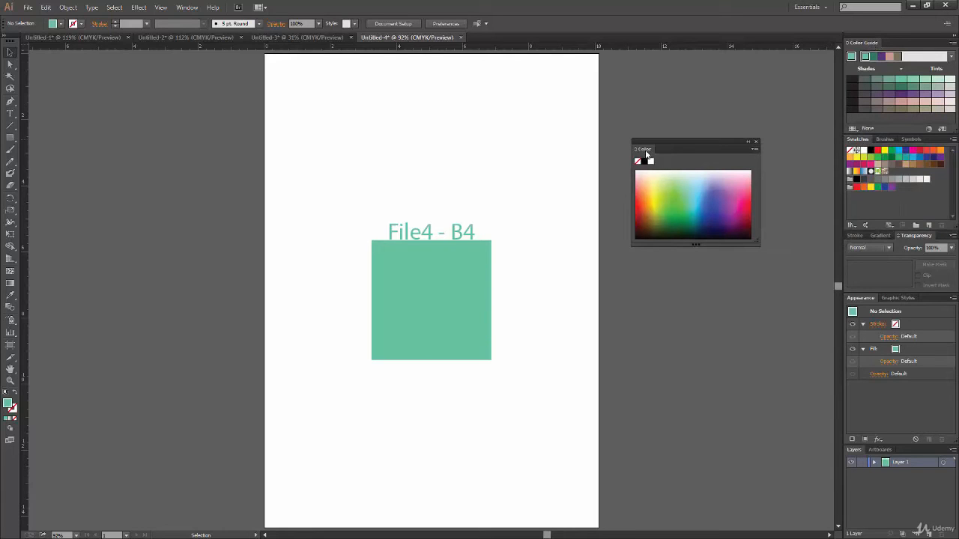
{"action": "left_click_drag", "start_coordinate": [645, 153], "coordinate": [862, 137]}
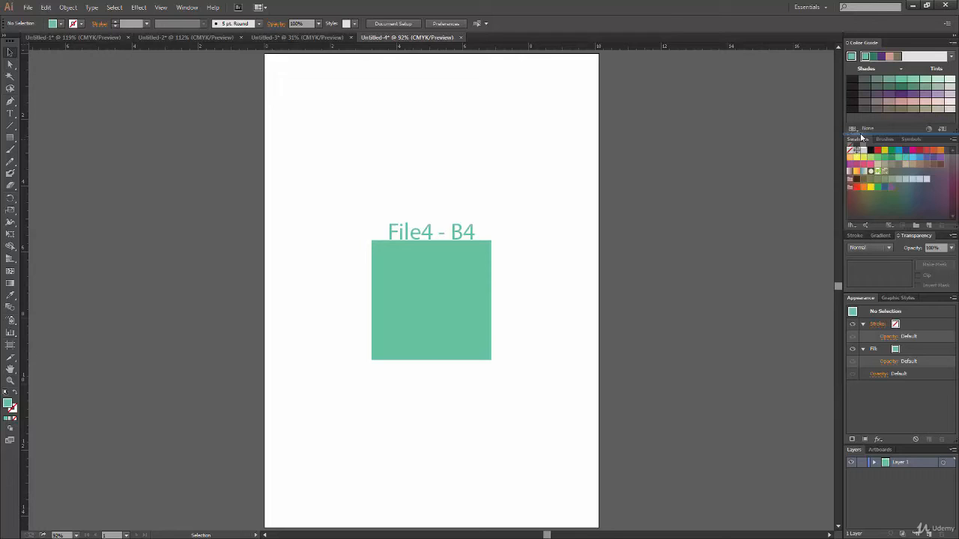
{"action": "left_click_drag", "start_coordinate": [862, 138], "coordinate": [862, 135]}
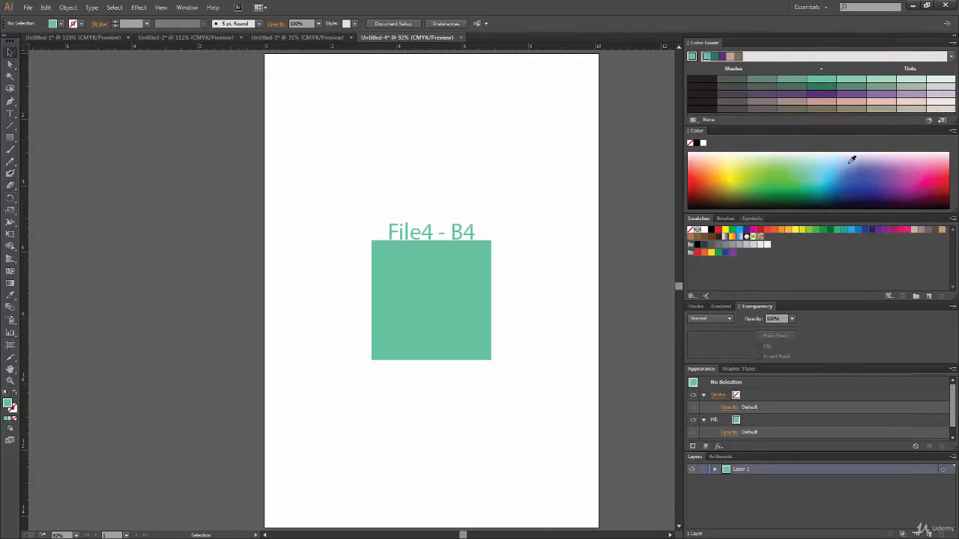
Set the Color Guide harmony rule to Complementary and choose the pale pink tint as the fill.
{"action": "left_click", "coordinate": [950, 56]}
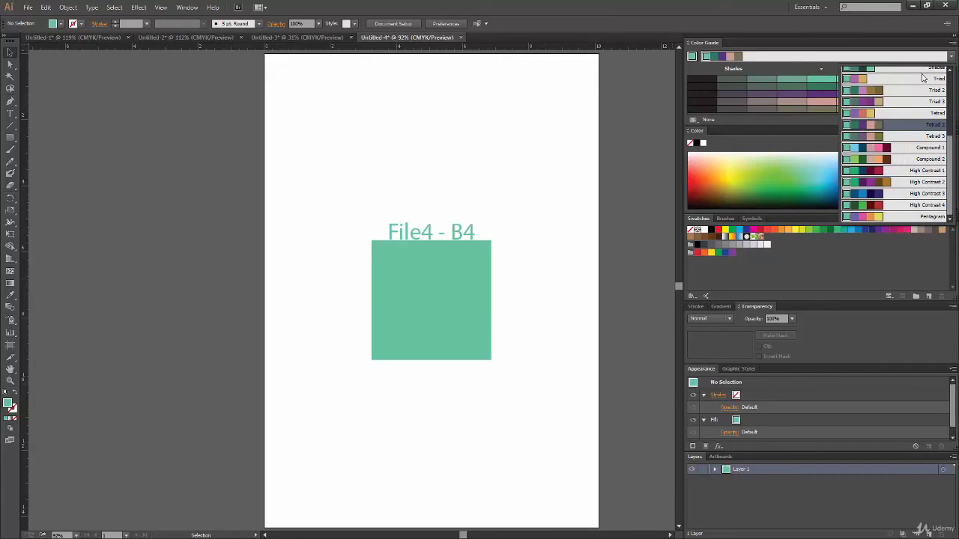
{"action": "left_click_drag", "start_coordinate": [951, 142], "coordinate": [948, 77]}
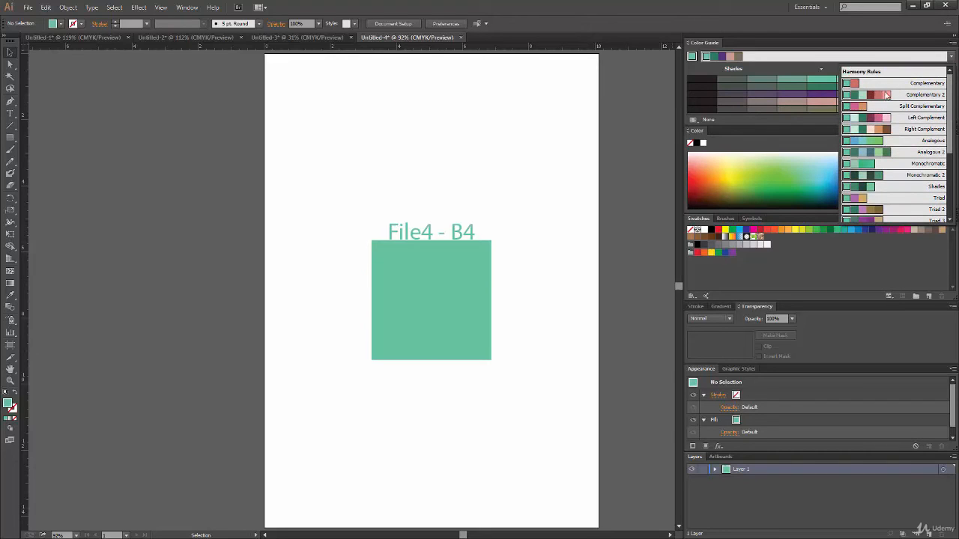
{"action": "left_click", "coordinate": [908, 83]}
{"action": "left_click", "coordinate": [898, 87]}
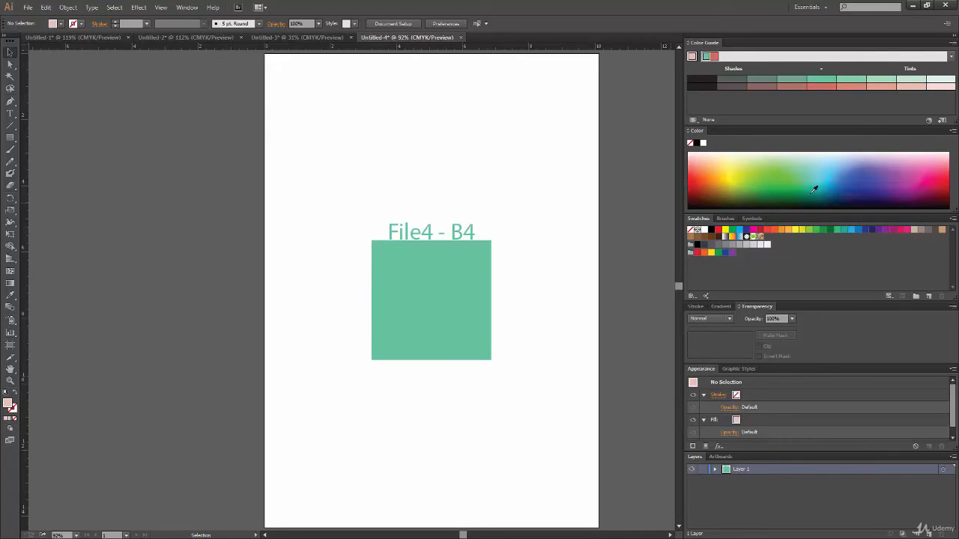
Sample a yellow from the color spectrum and try orange, yellow, green and magenta swatches as the fill, ending on magenta.
{"action": "left_click", "coordinate": [739, 174]}
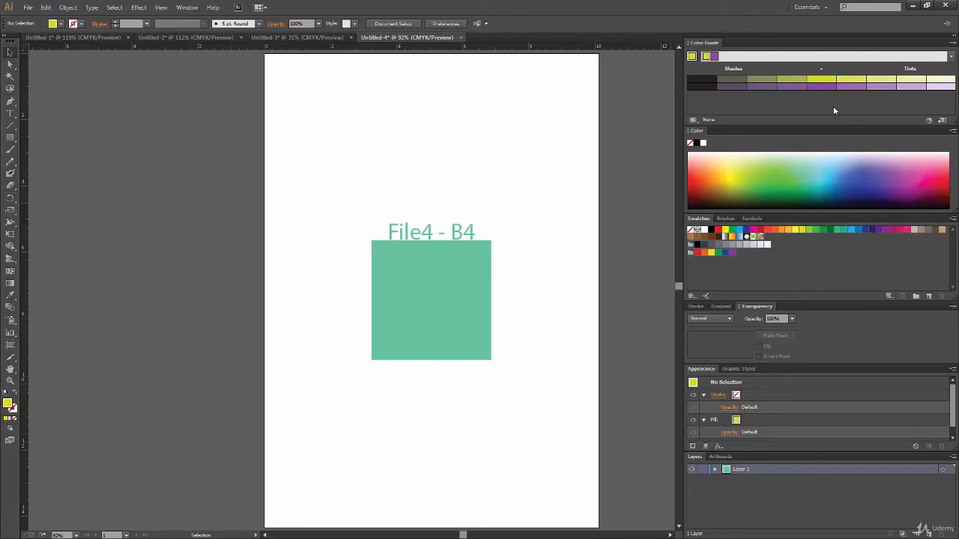
{"action": "left_click", "coordinate": [777, 231]}
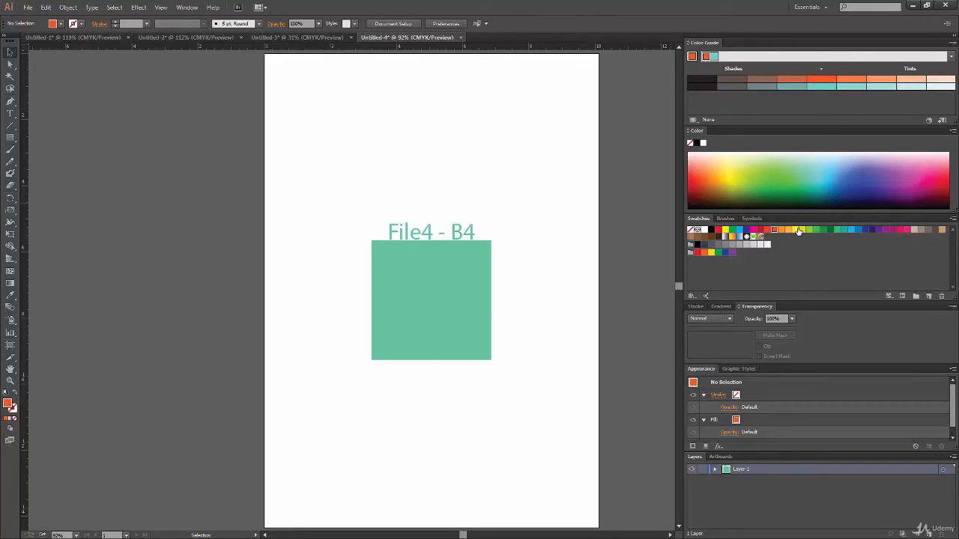
{"action": "left_click", "coordinate": [797, 231]}
{"action": "left_click", "coordinate": [815, 230]}
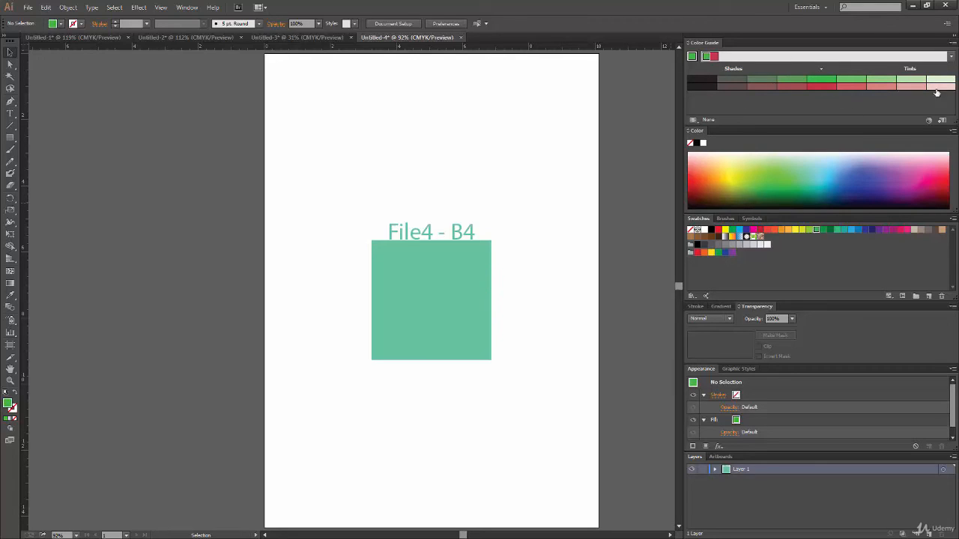
{"action": "left_click", "coordinate": [893, 230]}
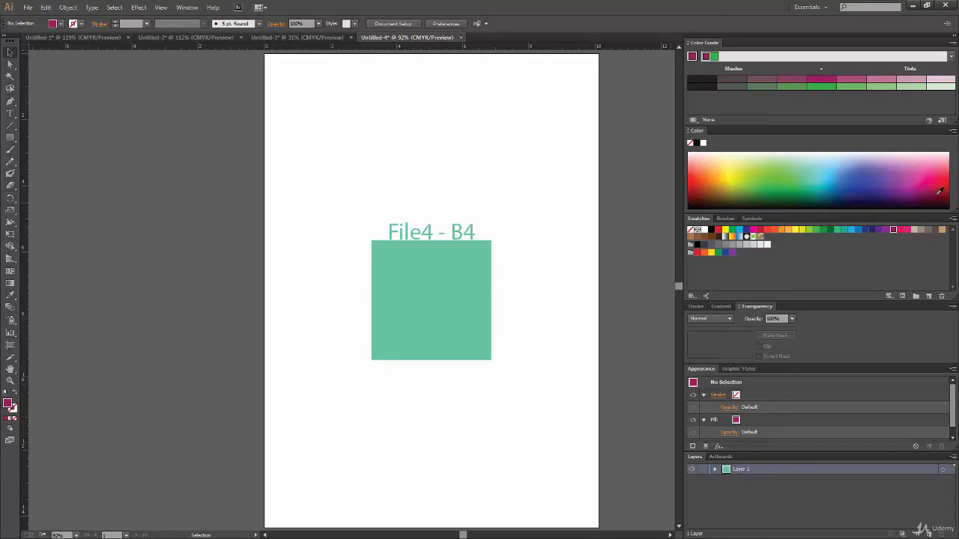
Narrow the panel dock and switch through the Stroke, Gradient and Transparency panels in their group, ending on Stroke.
{"action": "left_click_drag", "start_coordinate": [683, 299], "coordinate": [843, 301]}
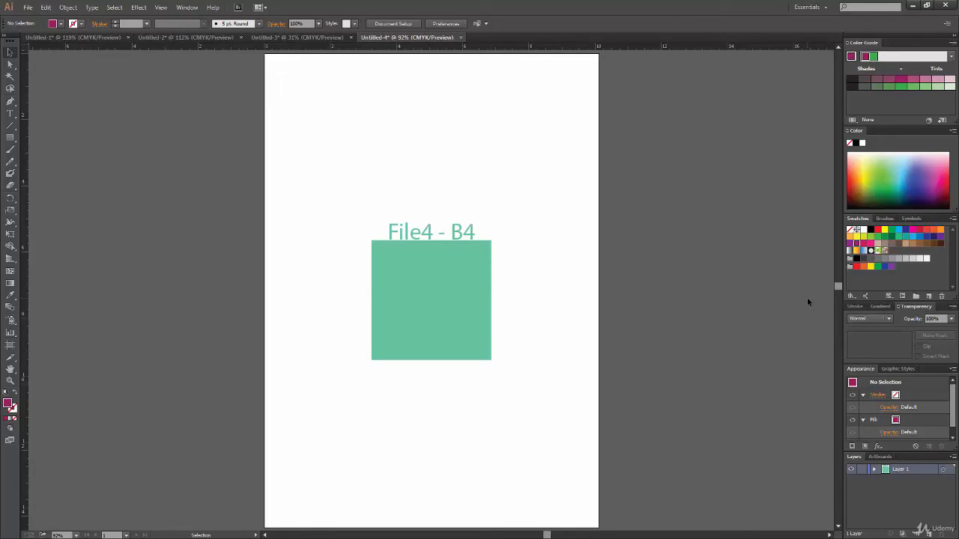
{"action": "left_click", "coordinate": [857, 308]}
{"action": "left_click", "coordinate": [881, 308]}
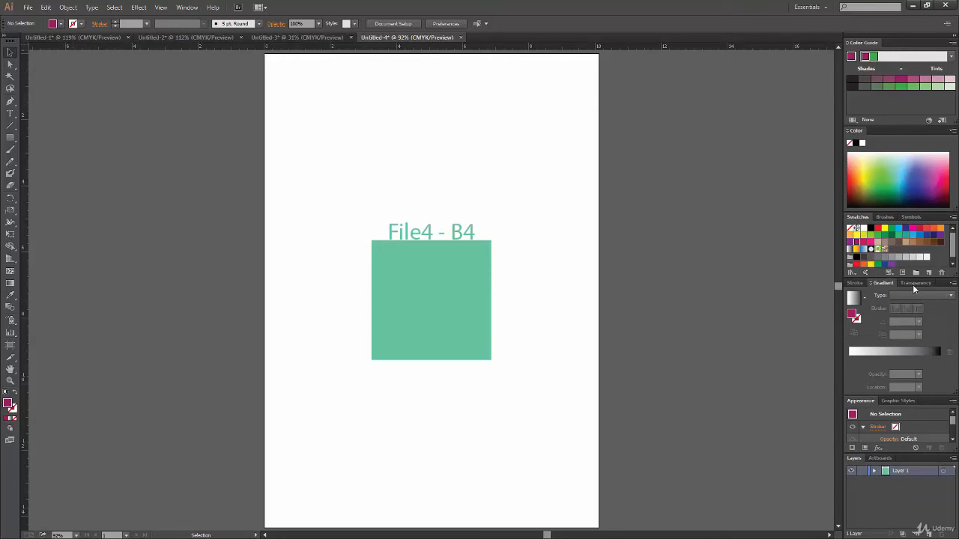
{"action": "left_click", "coordinate": [914, 283]}
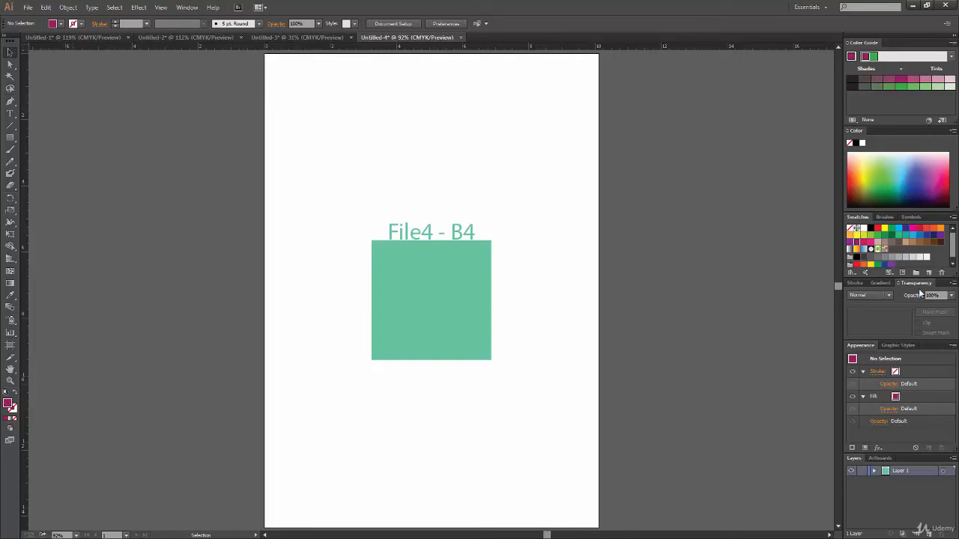
{"action": "left_click", "coordinate": [884, 286]}
{"action": "left_click", "coordinate": [859, 285]}
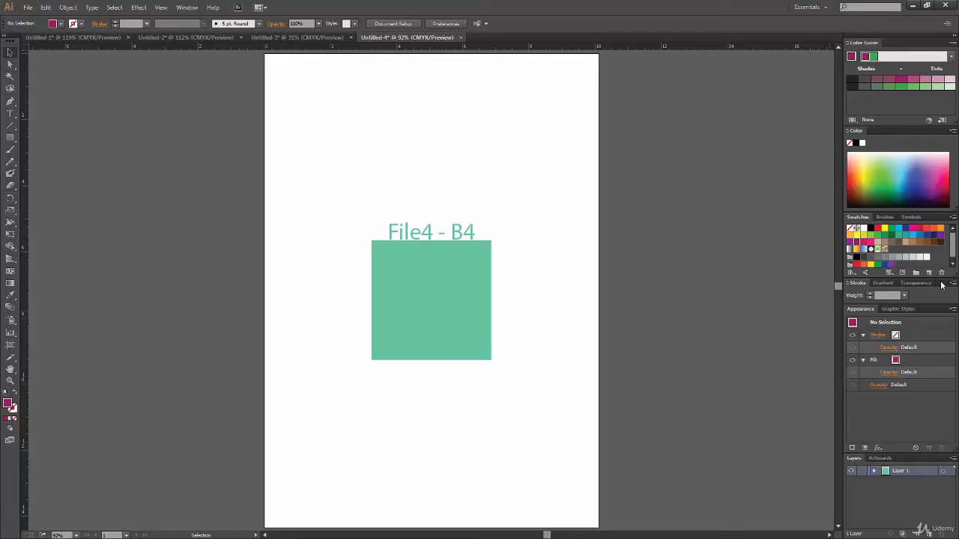
Detach the Stroke, Gradient and Transparency group as one floating group beside the artboard and switch through its panels, ending on Gradient.
{"action": "mouse_move", "coordinate": [943, 283]}
{"action": "left_mouse_down"}
{"action": "mouse_move", "coordinate": [861, 292]}
{"action": "mouse_move", "coordinate": [719, 286]}
{"action": "left_mouse_up"}
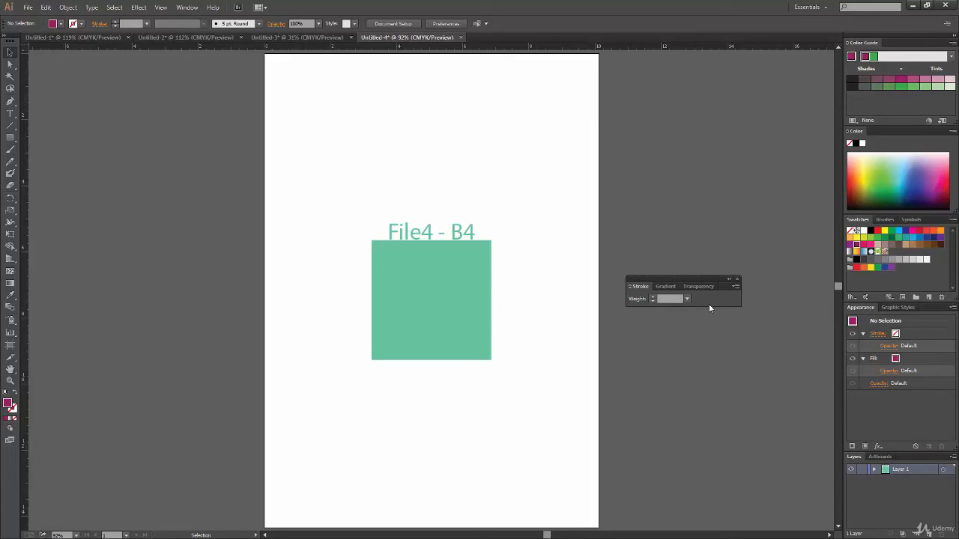
{"action": "left_click", "coordinate": [664, 287]}
{"action": "left_click", "coordinate": [688, 286]}
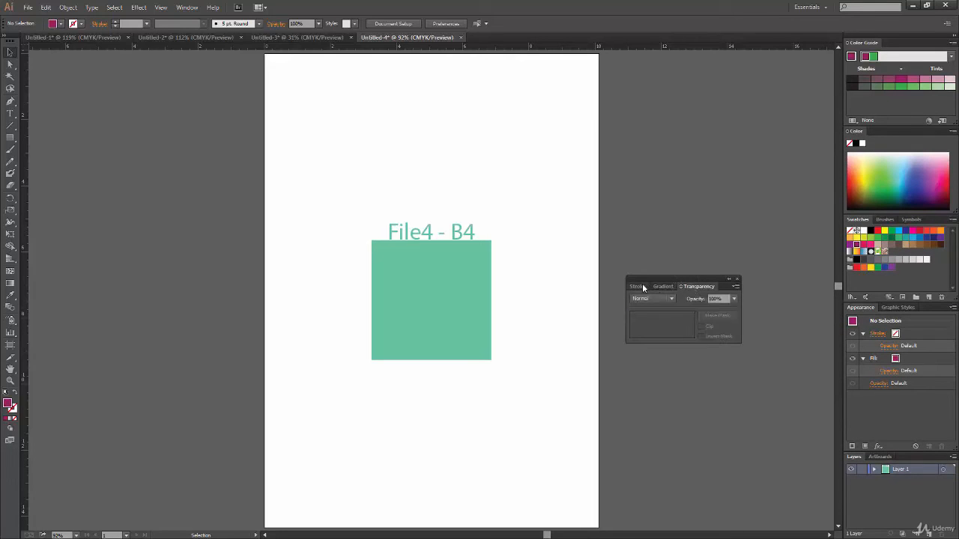
{"action": "left_click", "coordinate": [643, 289]}
{"action": "left_click", "coordinate": [665, 286]}
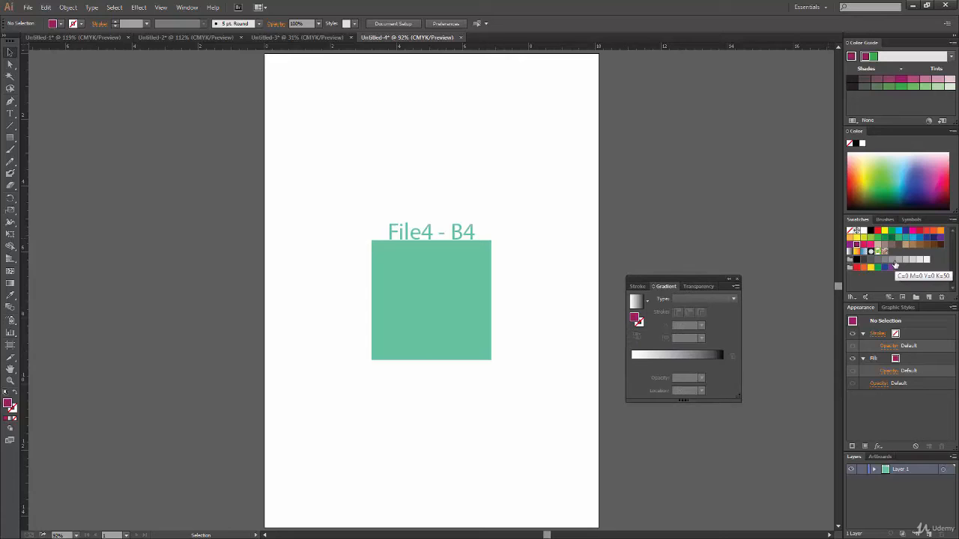
{"action": "left_click_drag", "start_coordinate": [725, 291], "coordinate": [725, 265]}
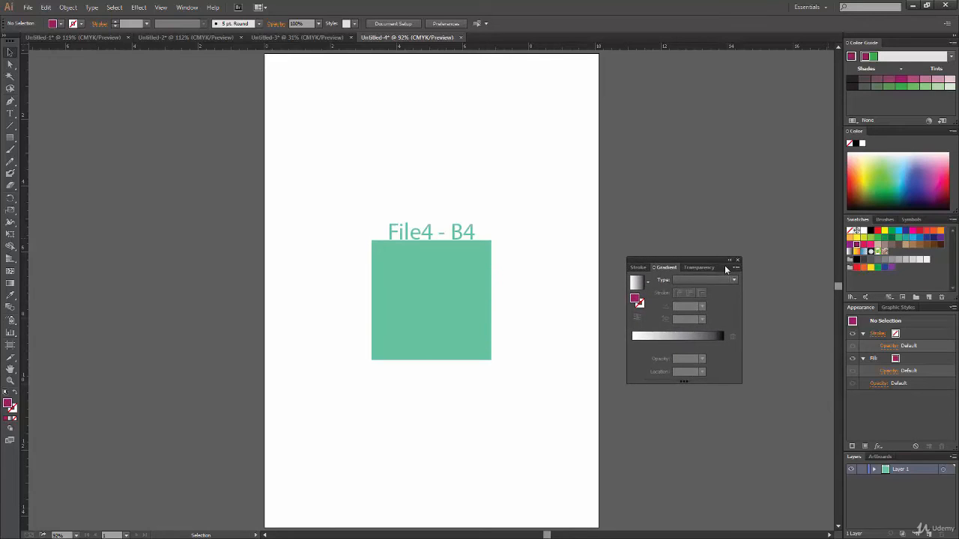
Add the Color panel to the floating Stroke group and switch through all four panels, ending on Color.
{"action": "mouse_move", "coordinate": [855, 135]}
{"action": "left_mouse_down"}
{"action": "mouse_move", "coordinate": [815, 196]}
{"action": "mouse_move", "coordinate": [747, 257]}
{"action": "mouse_move", "coordinate": [660, 261]}
{"action": "left_mouse_up"}
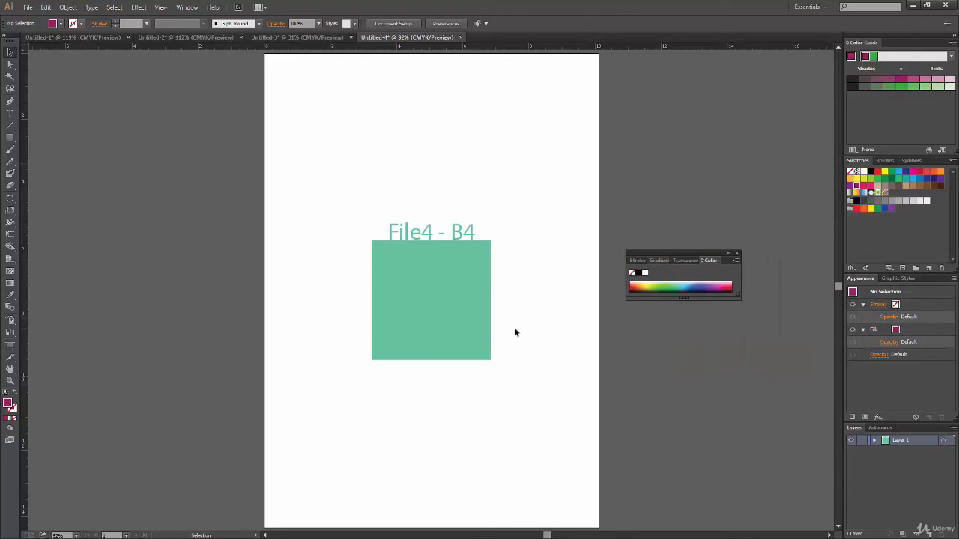
{"action": "left_click", "coordinate": [637, 260]}
{"action": "left_click", "coordinate": [657, 260]}
{"action": "left_click", "coordinate": [683, 260]}
{"action": "left_click", "coordinate": [708, 261]}
Add Color Guide, Swatches and Symbols to the Stroke panel group, with the group docked between Brushes and Appearance.
{"action": "left_click_drag", "start_coordinate": [862, 43], "coordinate": [729, 252]}
{"action": "left_click_drag", "start_coordinate": [726, 264], "coordinate": [728, 263]}
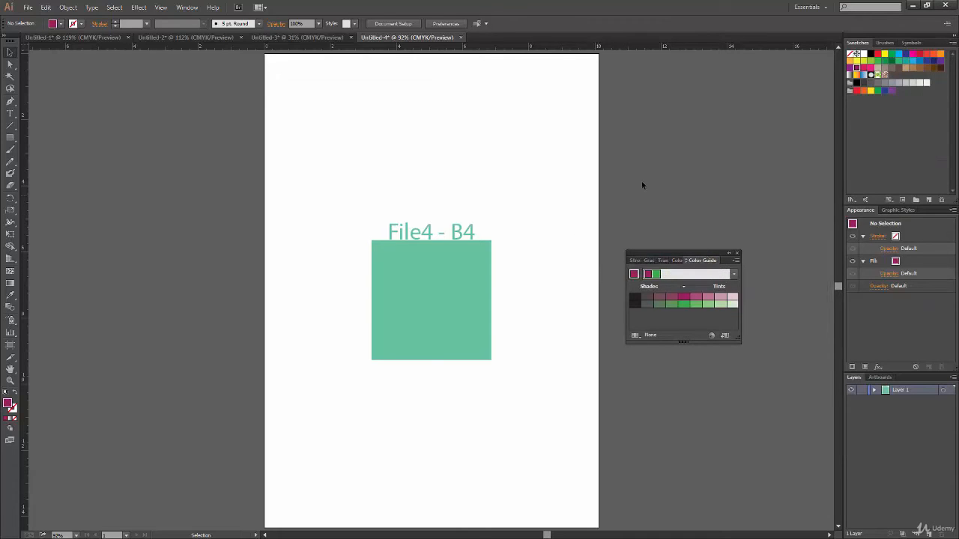
{"action": "left_click_drag", "start_coordinate": [859, 43], "coordinate": [708, 260]}
{"action": "mouse_move", "coordinate": [883, 43]}
{"action": "left_mouse_down"}
{"action": "mouse_move", "coordinate": [748, 252]}
{"action": "mouse_move", "coordinate": [726, 266]}
{"action": "mouse_move", "coordinate": [722, 252]}
{"action": "mouse_move", "coordinate": [784, 265]}
{"action": "mouse_move", "coordinate": [914, 215]}
{"action": "mouse_move", "coordinate": [934, 193]}
{"action": "mouse_move", "coordinate": [920, 196]}
{"action": "mouse_move", "coordinate": [941, 193]}
{"action": "left_mouse_up"}
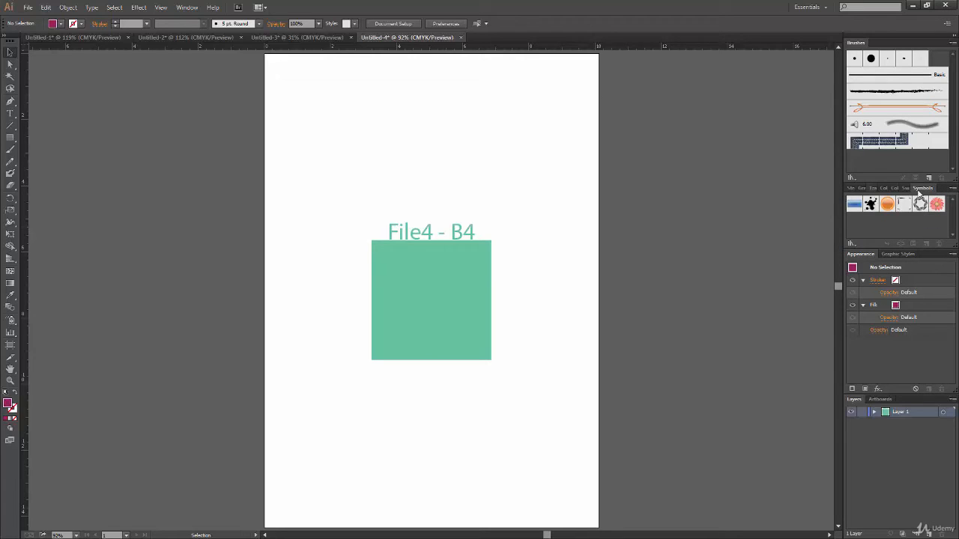
Switch through the Stroke, Gradient and Transparency panels in the enlarged docked group, ending on Swatches.
{"action": "left_click", "coordinate": [854, 189]}
{"action": "left_click", "coordinate": [877, 188]}
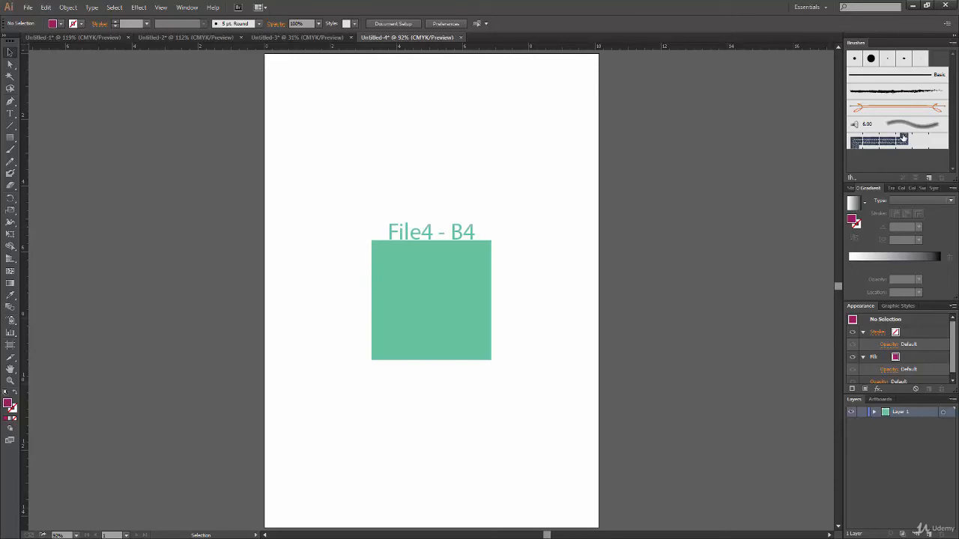
{"action": "left_click", "coordinate": [862, 190]}
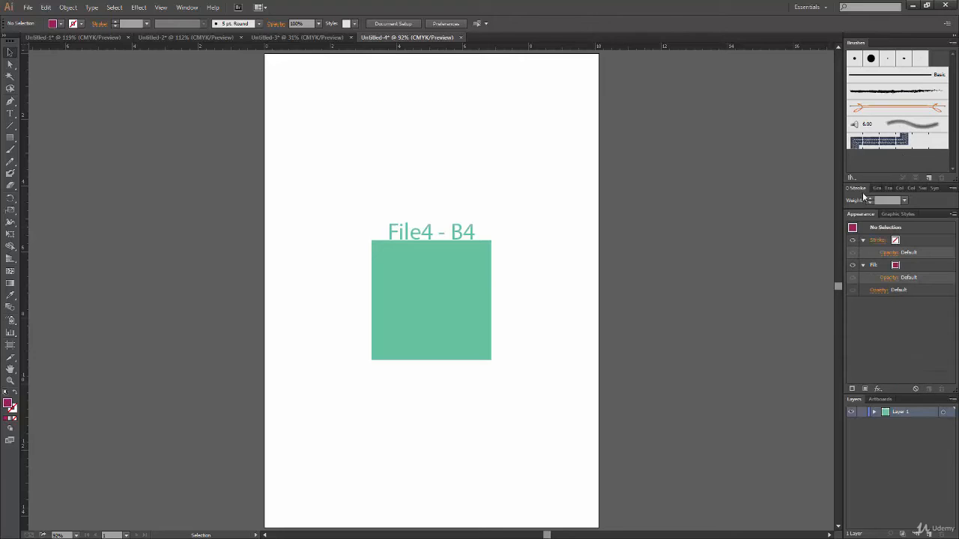
{"action": "left_click", "coordinate": [890, 188]}
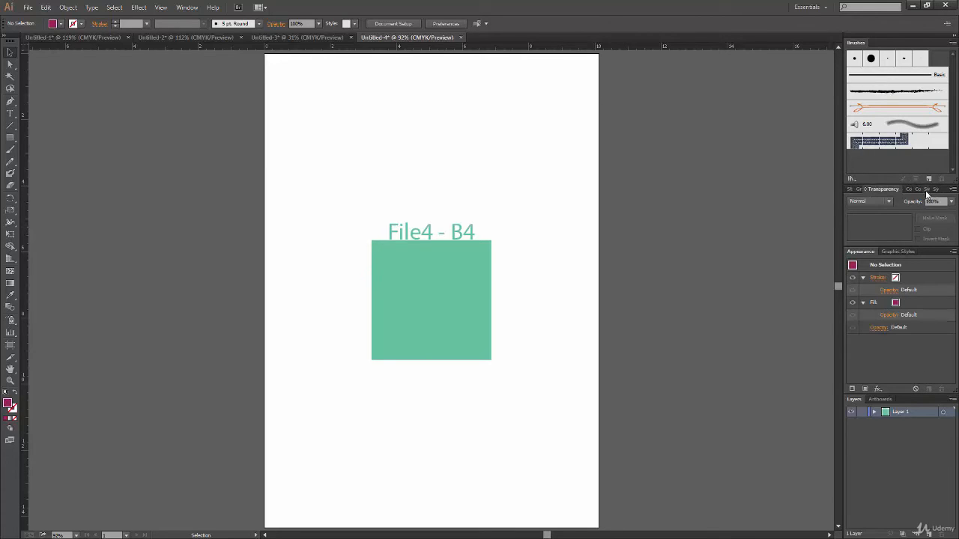
{"action": "left_click", "coordinate": [929, 189]}
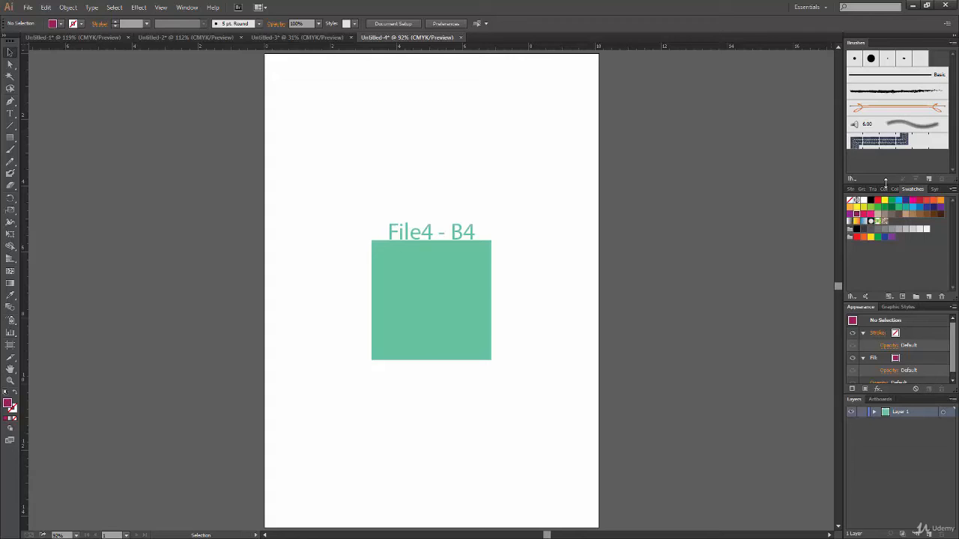
Shorten the docked Brushes panel and switch through the panels of the group beneath it, ending on Stroke.
{"action": "mouse_move", "coordinate": [886, 183]}
{"action": "left_mouse_down"}
{"action": "mouse_move", "coordinate": [907, 101]}
{"action": "mouse_move", "coordinate": [902, 176]}
{"action": "mouse_move", "coordinate": [903, 111]}
{"action": "left_mouse_up"}
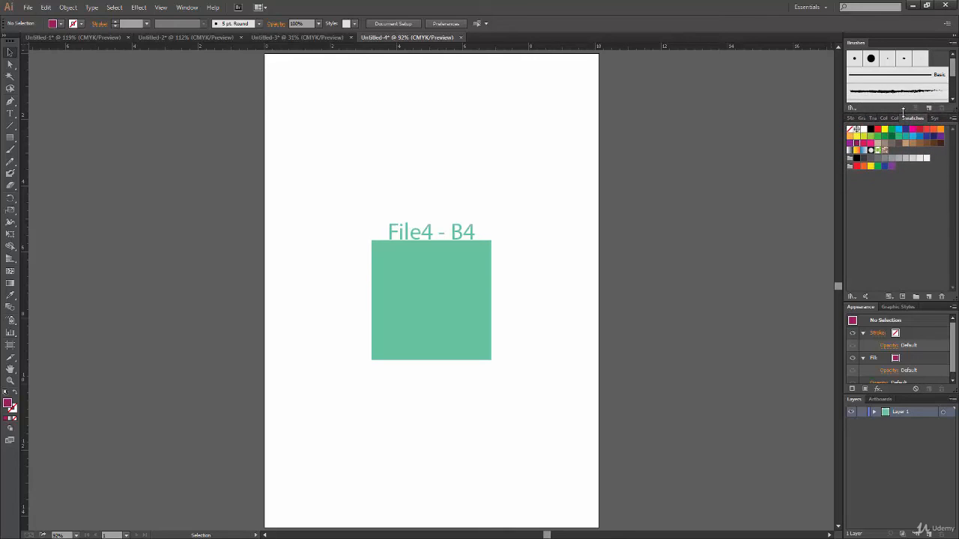
{"action": "left_click", "coordinate": [935, 119]}
{"action": "left_click", "coordinate": [887, 118]}
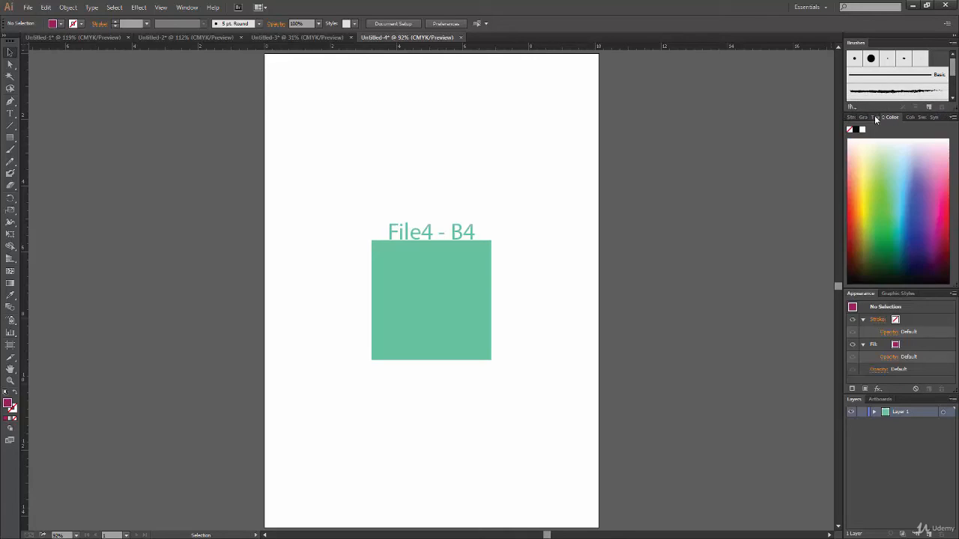
{"action": "left_click", "coordinate": [875, 118]}
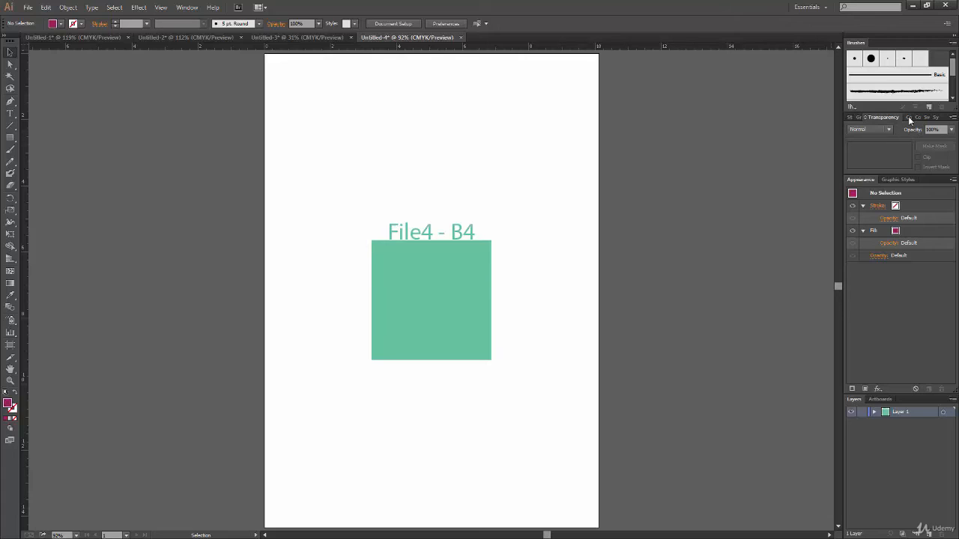
{"action": "left_click", "coordinate": [908, 117]}
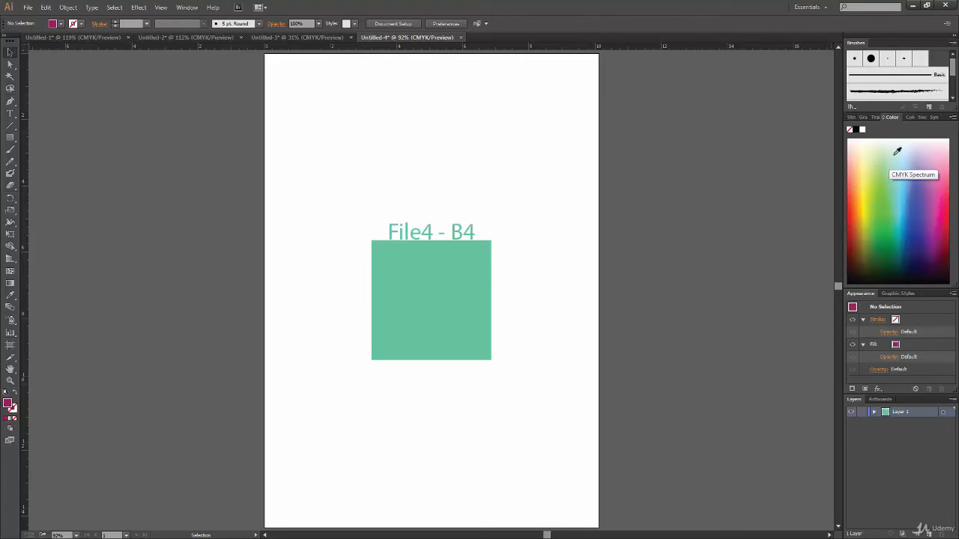
{"action": "left_click", "coordinate": [921, 117]}
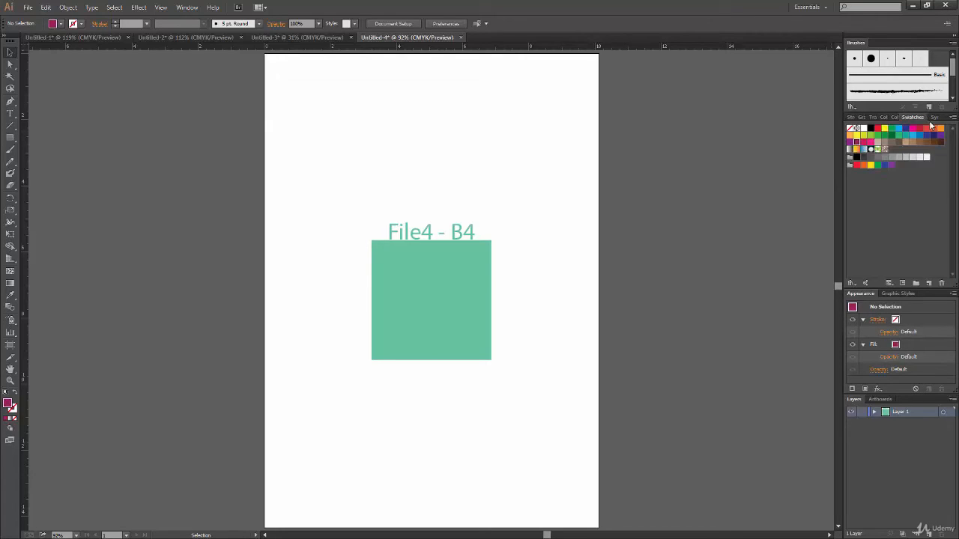
{"action": "left_click", "coordinate": [862, 117]}
{"action": "left_click", "coordinate": [852, 118]}
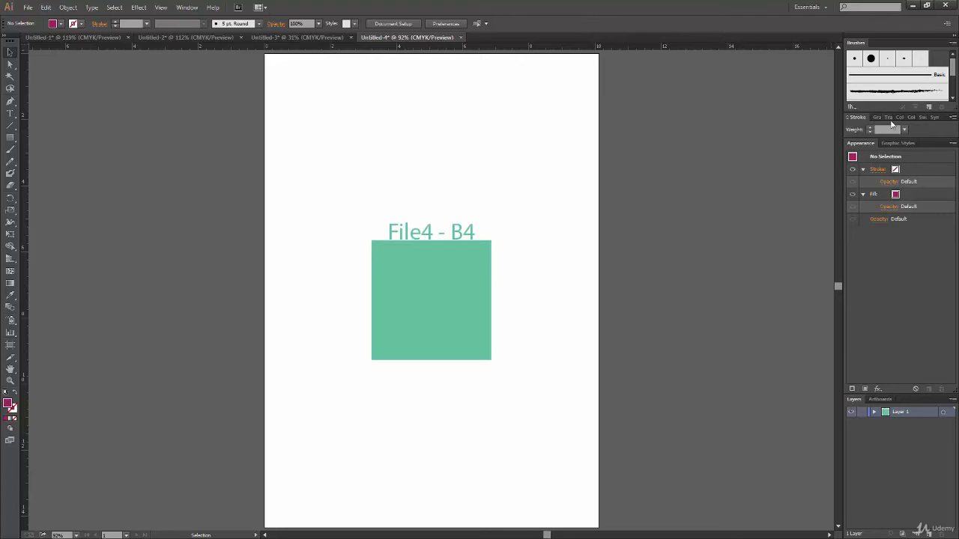
{"action": "left_click", "coordinate": [879, 117]}
{"action": "left_click", "coordinate": [854, 118]}
Enlarge the docked Layers group, and switch the middle group to Color Guide and back to Stroke.
{"action": "left_click_drag", "start_coordinate": [906, 394], "coordinate": [899, 231]}
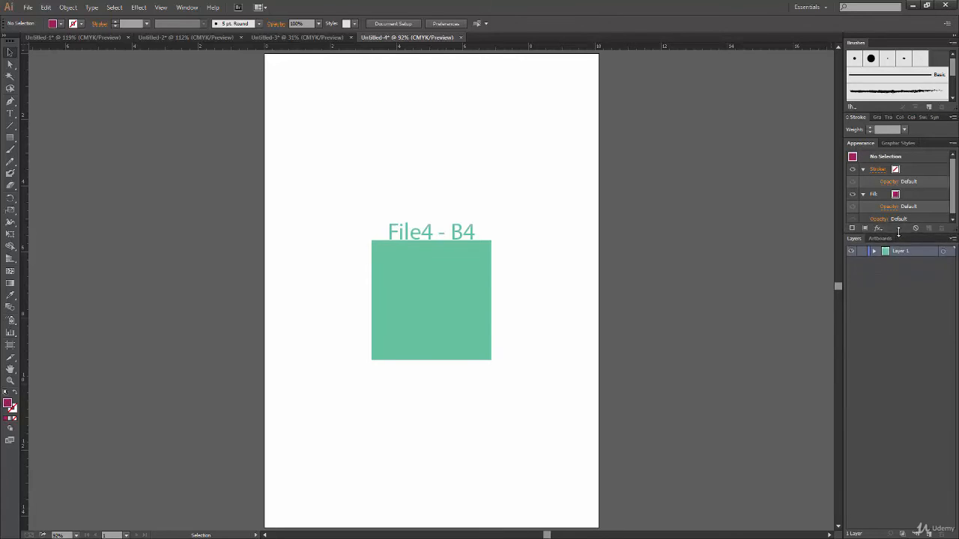
{"action": "left_click", "coordinate": [911, 118]}
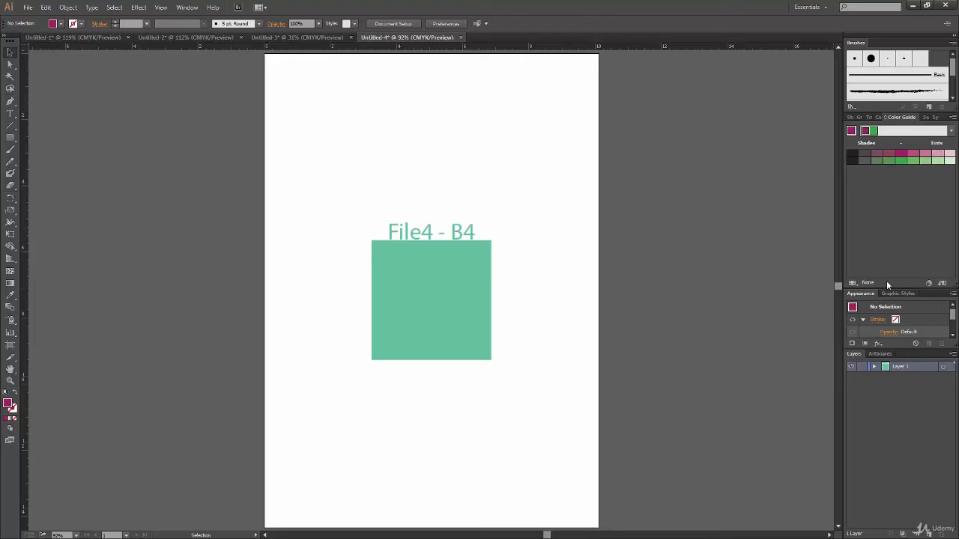
{"action": "left_click", "coordinate": [851, 117]}
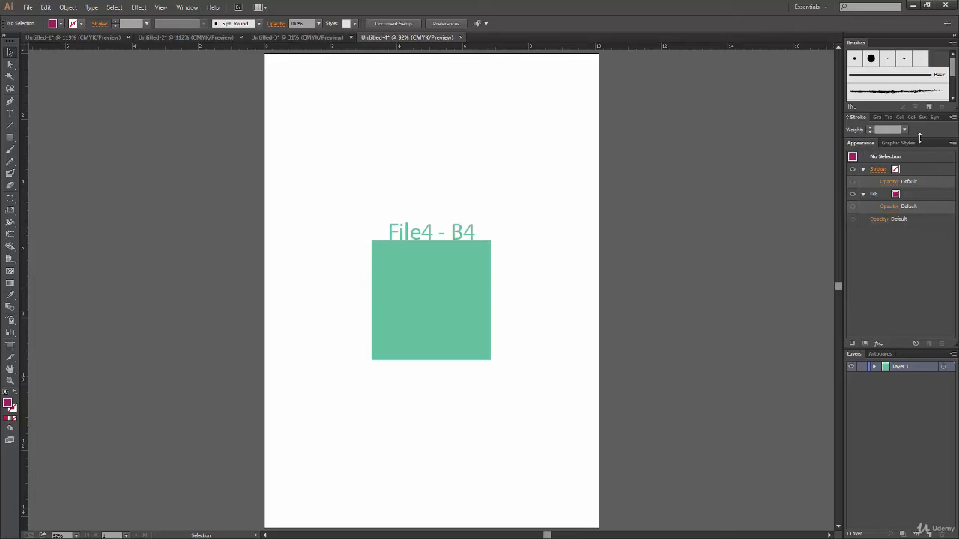
{"action": "mouse_move", "coordinate": [920, 139]}
{"action": "left_mouse_down"}
{"action": "mouse_move", "coordinate": [925, 157]}
{"action": "mouse_move", "coordinate": [918, 145]}
{"action": "left_mouse_up"}
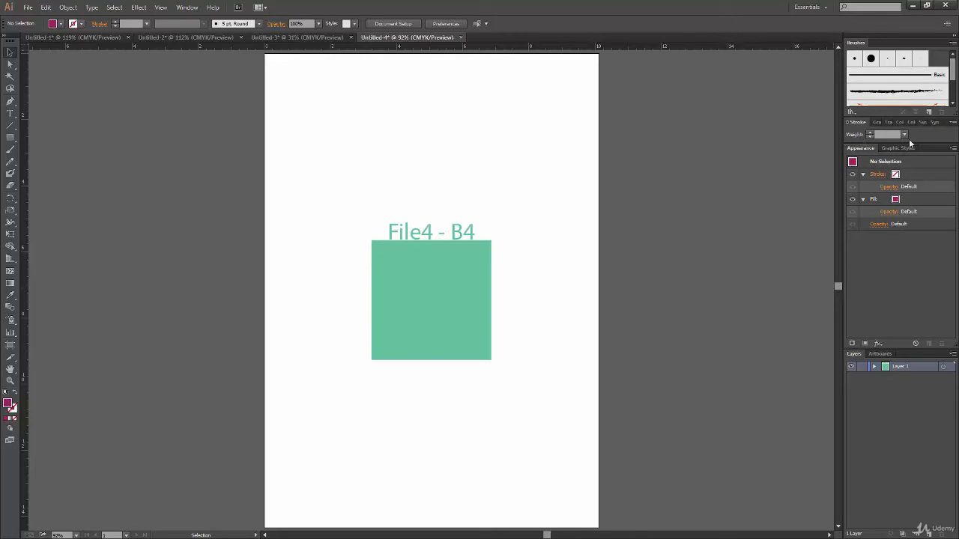
Show the Stroke panel's full options and hide them again.
{"action": "left_click", "coordinate": [954, 122]}
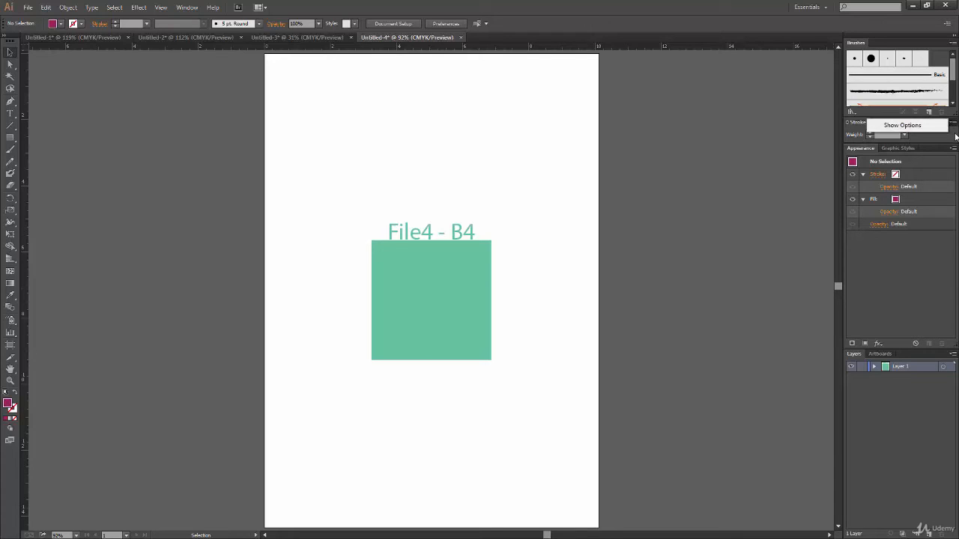
{"action": "left_click", "coordinate": [903, 125]}
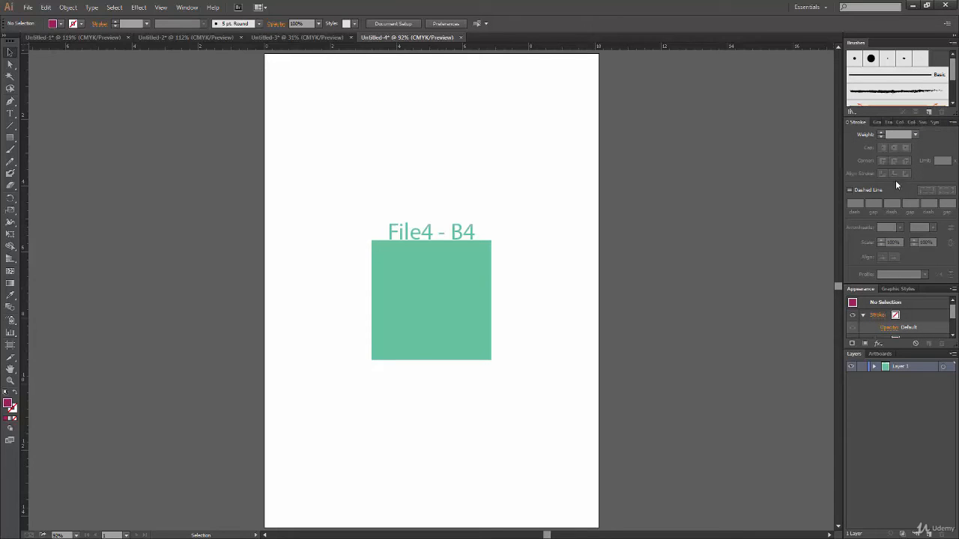
{"action": "left_click", "coordinate": [954, 122]}
{"action": "left_click", "coordinate": [925, 126]}
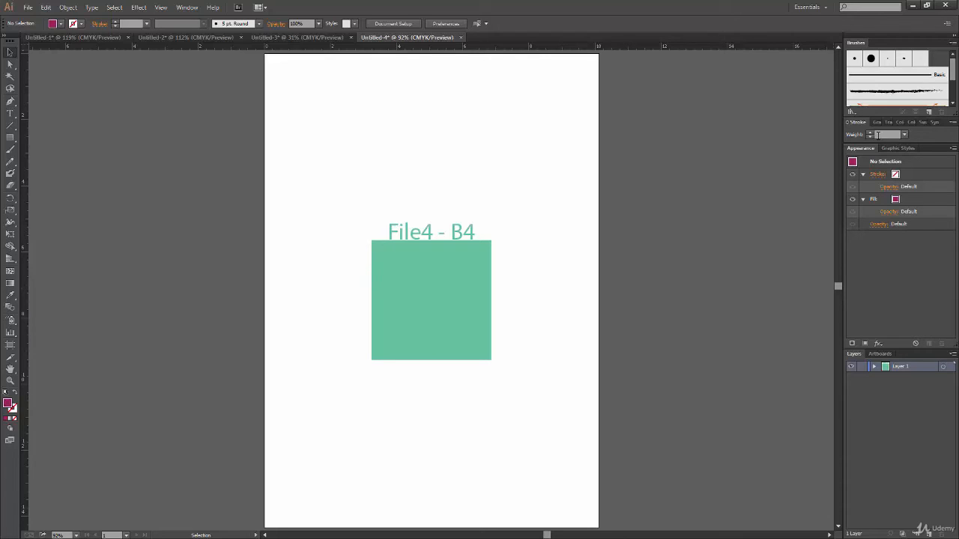
Detach the Stroke panel from its docked group as a floating panel and close it.
{"action": "left_click_drag", "start_coordinate": [858, 122], "coordinate": [737, 150]}
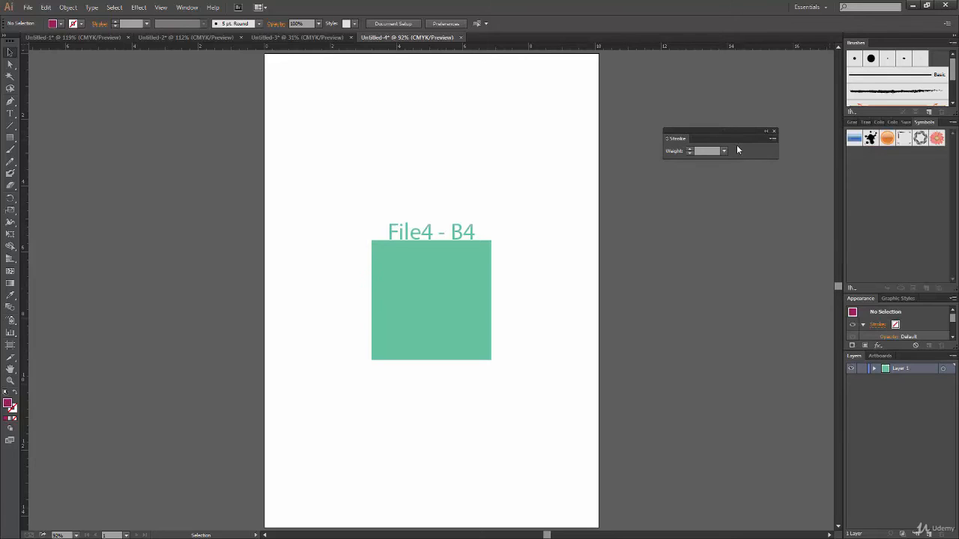
{"action": "left_click", "coordinate": [775, 131]}
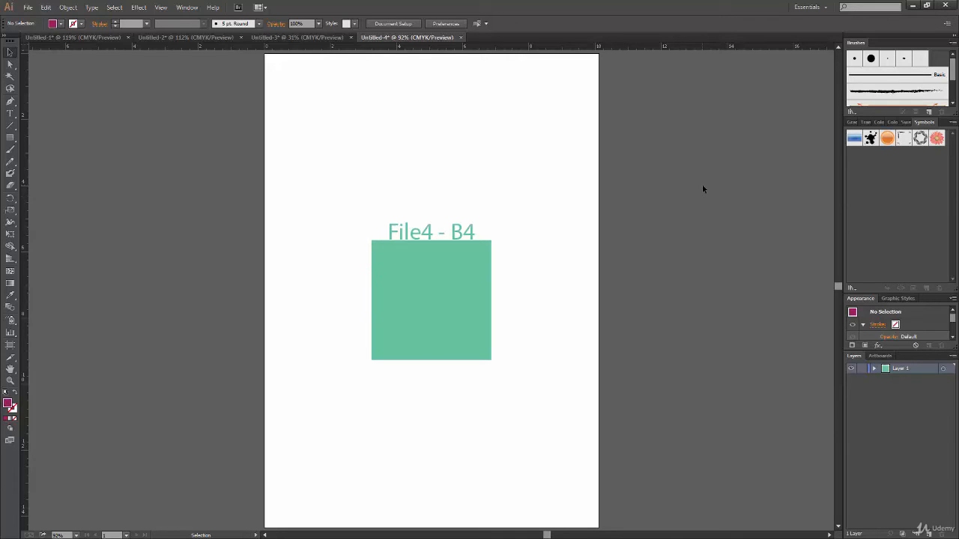
Reopen the Stroke panel and dock it back into its group after Symbols.
{"action": "left_click", "coordinate": [186, 7]}
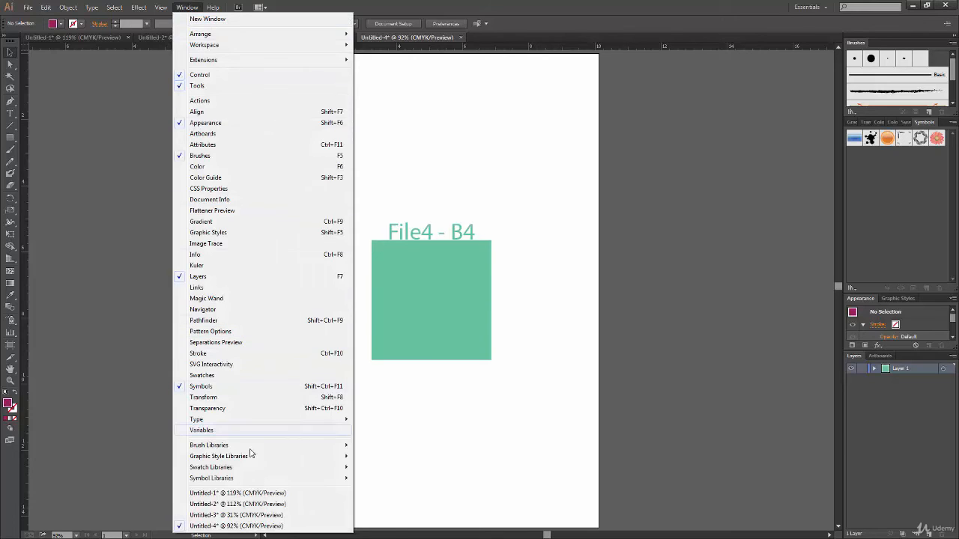
{"action": "left_click", "coordinate": [187, 8]}
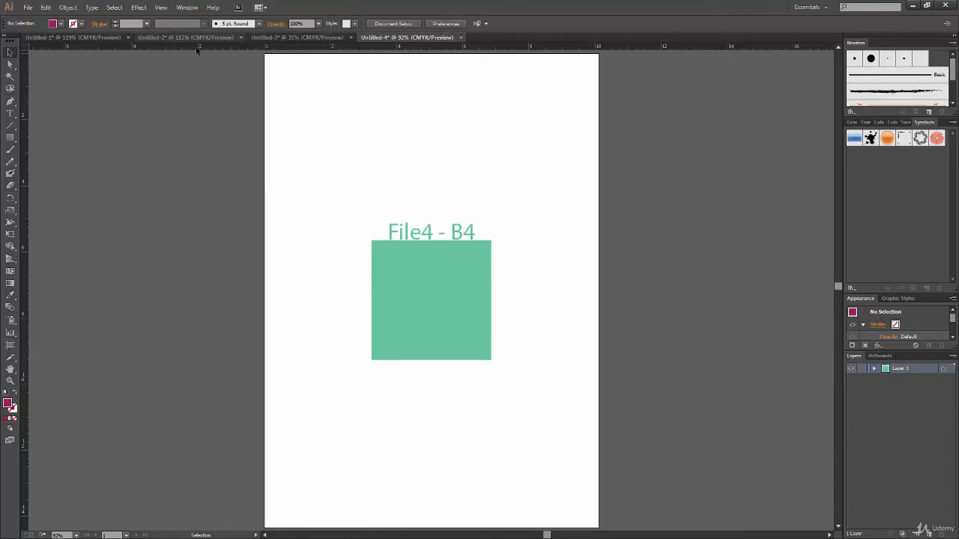
{"action": "left_click", "coordinate": [188, 7]}
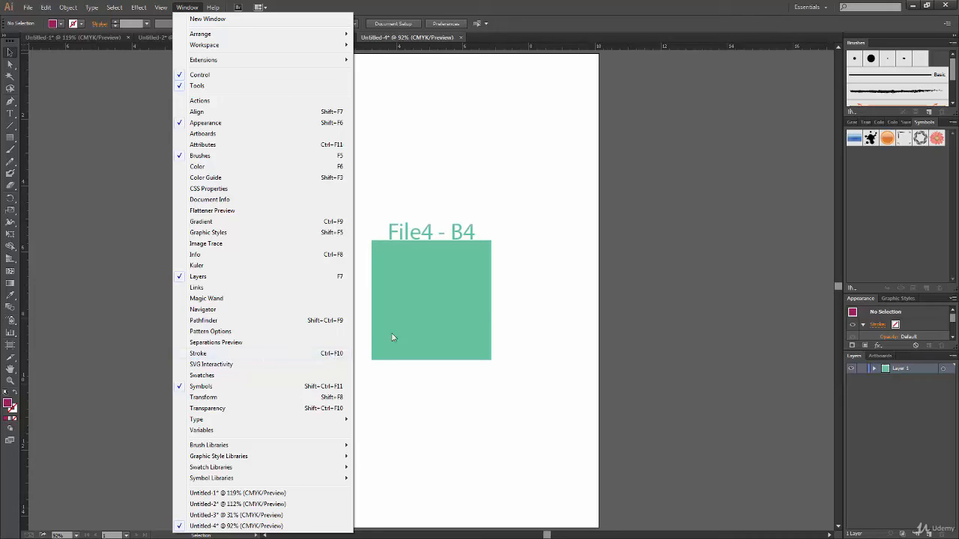
{"action": "left_click", "coordinate": [581, 294]}
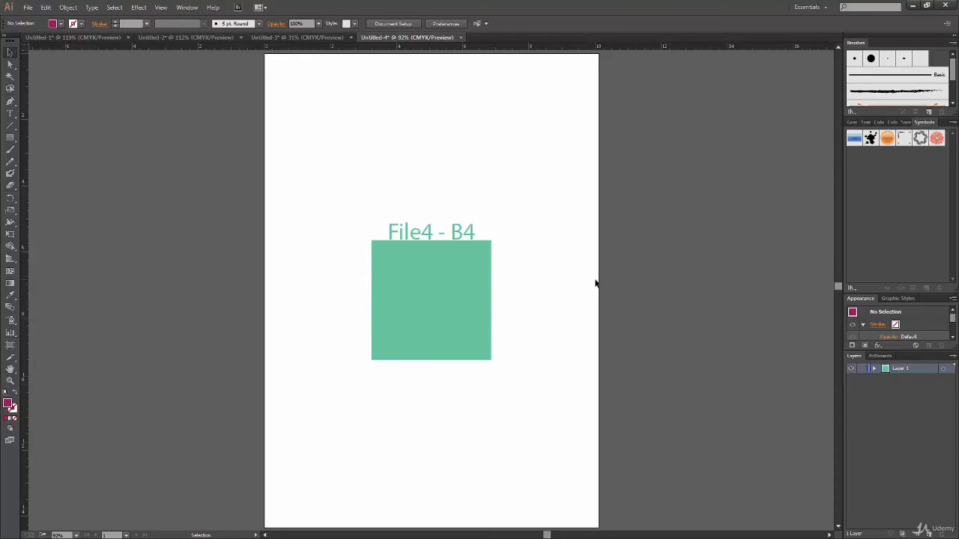
{"action": "key", "text": "ctrl+F10"}
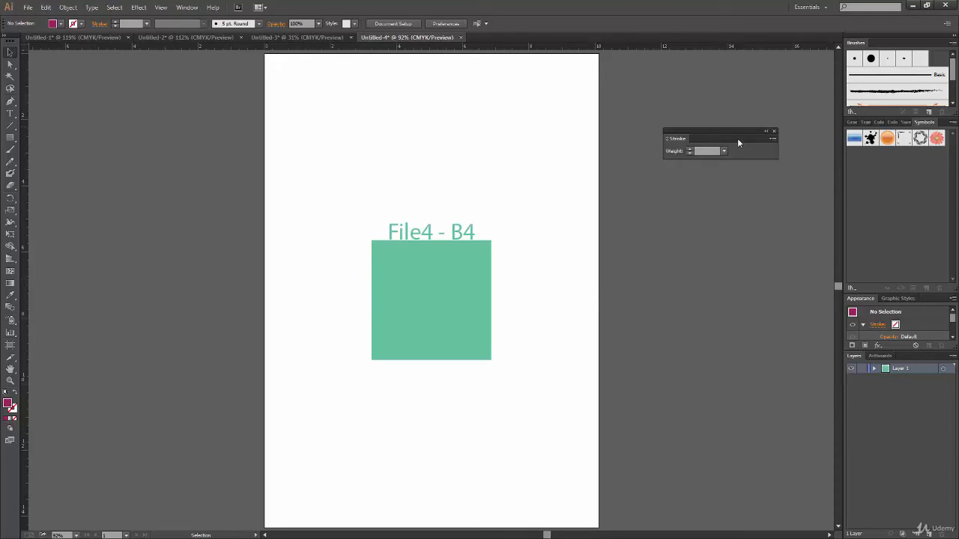
{"action": "mouse_move", "coordinate": [700, 140]}
{"action": "left_mouse_down"}
{"action": "mouse_move", "coordinate": [816, 164]}
{"action": "mouse_move", "coordinate": [862, 137]}
{"action": "mouse_move", "coordinate": [920, 123]}
{"action": "left_mouse_up"}
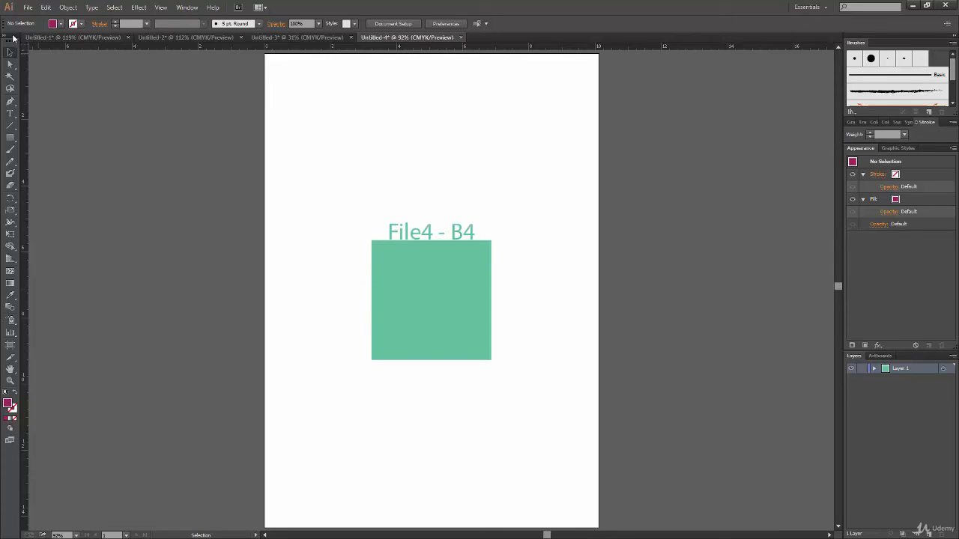
Detach the Tools panel, widen it to two columns and dock it back at the workspace's left edge.
{"action": "left_click_drag", "start_coordinate": [12, 40], "coordinate": [142, 86]}
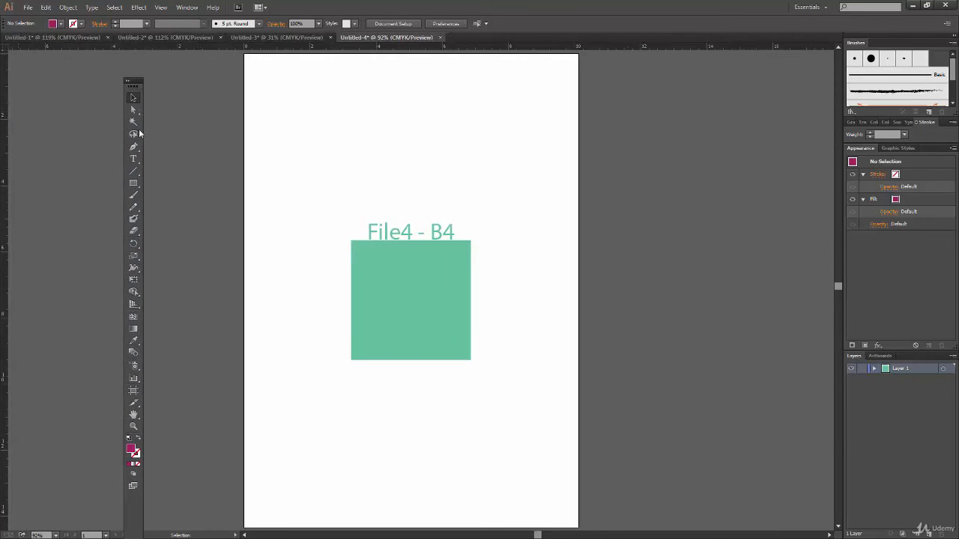
{"action": "left_click", "coordinate": [127, 80]}
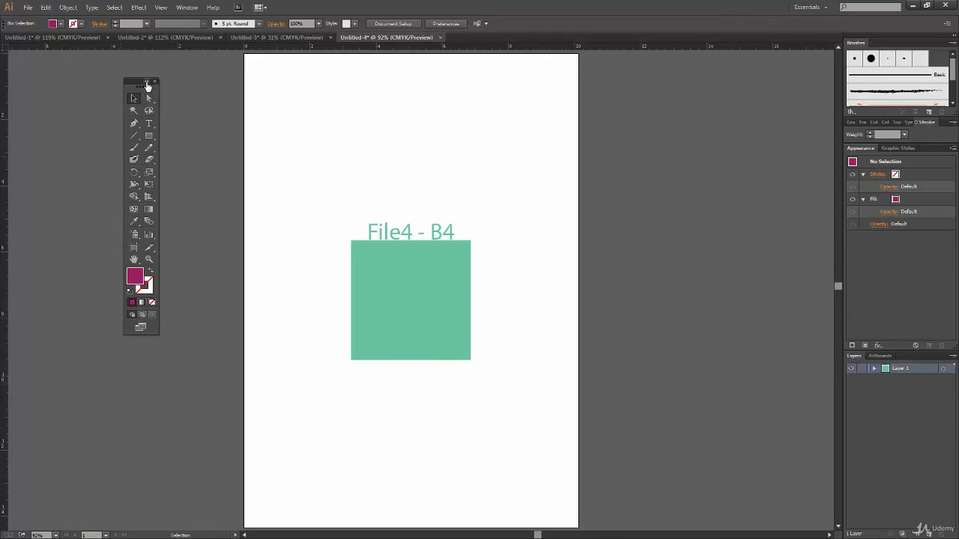
{"action": "left_click", "coordinate": [146, 81]}
{"action": "left_click", "coordinate": [133, 80]}
{"action": "left_click_drag", "start_coordinate": [143, 89], "coordinate": [4, 179]}
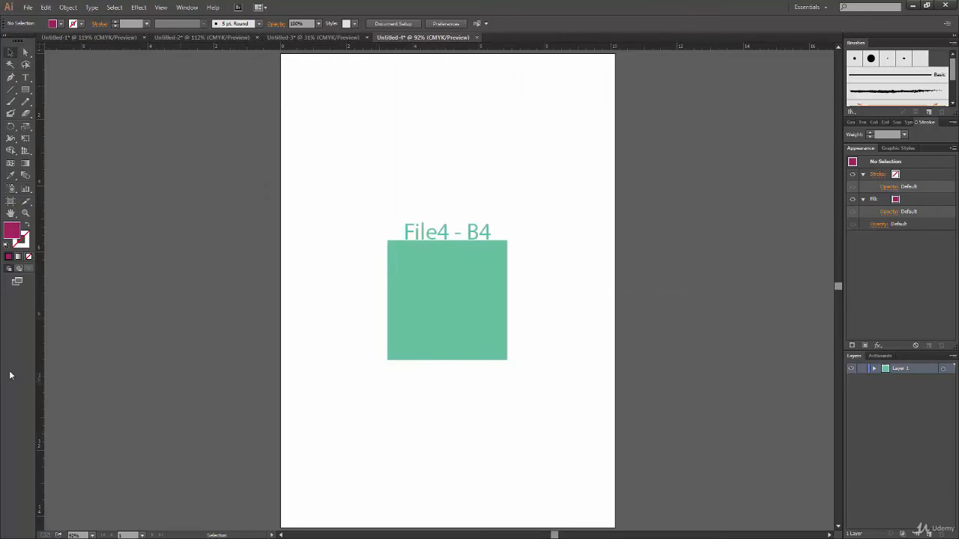
Dock the Tools panel beside the panel dock, and float both as one connected group beside the artboard.
{"action": "left_click_drag", "start_coordinate": [30, 42], "coordinate": [957, 90]}
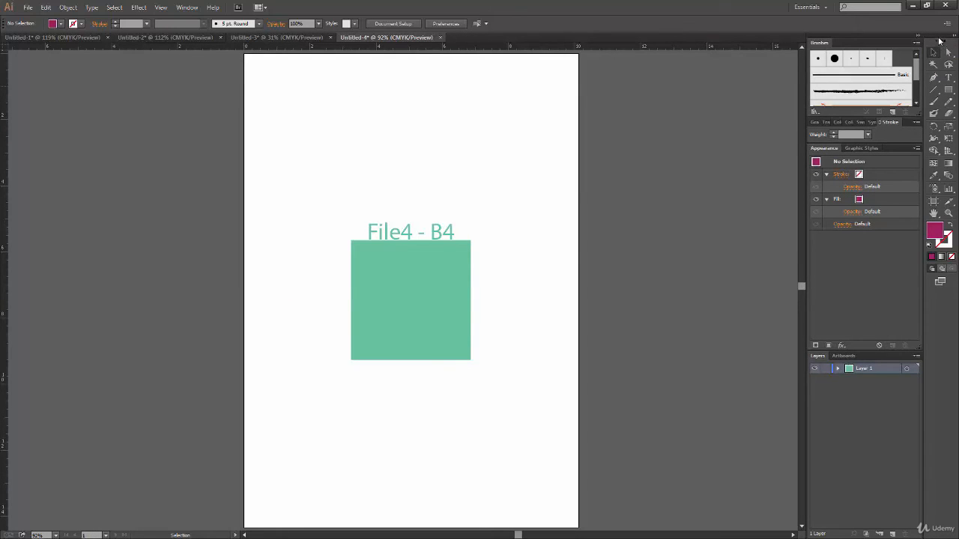
{"action": "mouse_move", "coordinate": [939, 41]}
{"action": "left_mouse_down"}
{"action": "mouse_move", "coordinate": [795, 102]}
{"action": "mouse_move", "coordinate": [391, 102]}
{"action": "left_mouse_up"}
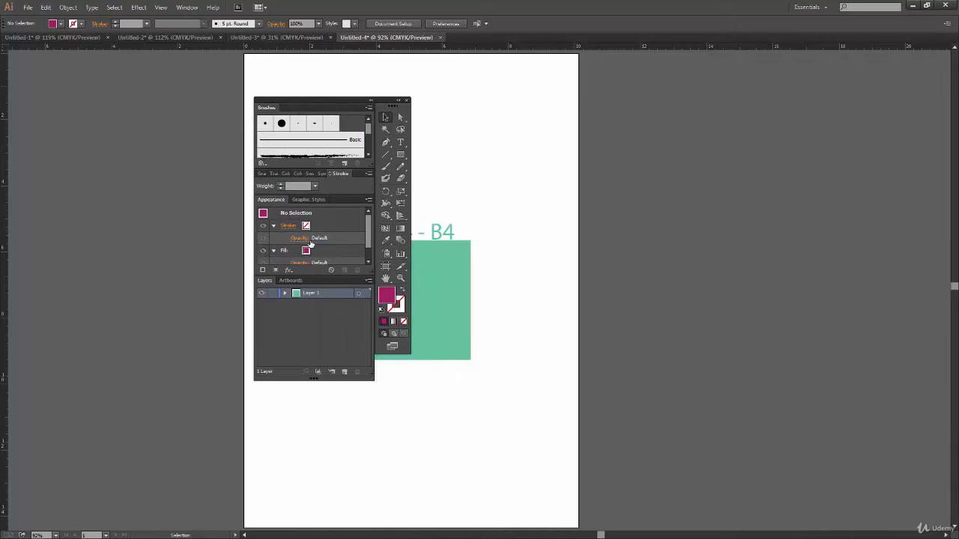
{"action": "left_click_drag", "start_coordinate": [391, 103], "coordinate": [559, 106]}
{"action": "left_click_drag", "start_coordinate": [489, 102], "coordinate": [290, 109]}
{"action": "mouse_move", "coordinate": [359, 106]}
{"action": "left_mouse_down"}
{"action": "mouse_move", "coordinate": [778, 145]}
{"action": "mouse_move", "coordinate": [779, 128]}
{"action": "mouse_move", "coordinate": [720, 111]}
{"action": "left_mouse_up"}
Collapse the panels attached to the floating Tools panel to icons and expand them again.
{"action": "left_click", "coordinate": [740, 113]}
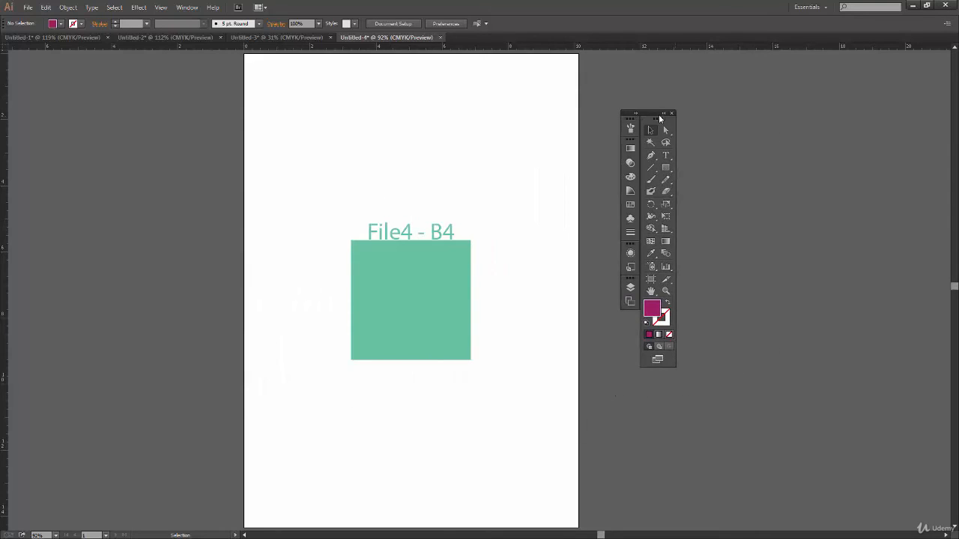
{"action": "left_click", "coordinate": [663, 114]}
{"action": "mouse_move", "coordinate": [638, 114]}
{"action": "left_mouse_down"}
{"action": "mouse_move", "coordinate": [680, 107]}
{"action": "mouse_move", "coordinate": [648, 114]}
{"action": "left_mouse_up"}
{"action": "left_click", "coordinate": [647, 110]}
{"action": "left_click", "coordinate": [760, 111]}
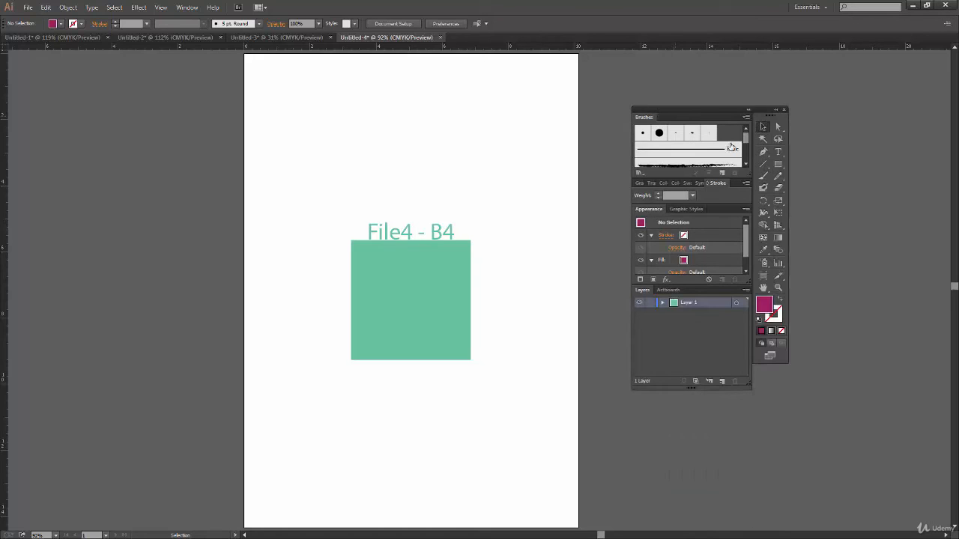
Move the connected floating panels and Tools over the artboard, collapsing the panels to icons and expanding them again.
{"action": "mouse_move", "coordinate": [709, 105]}
{"action": "left_mouse_down"}
{"action": "mouse_move", "coordinate": [682, 84]}
{"action": "mouse_move", "coordinate": [404, 89]}
{"action": "left_mouse_up"}
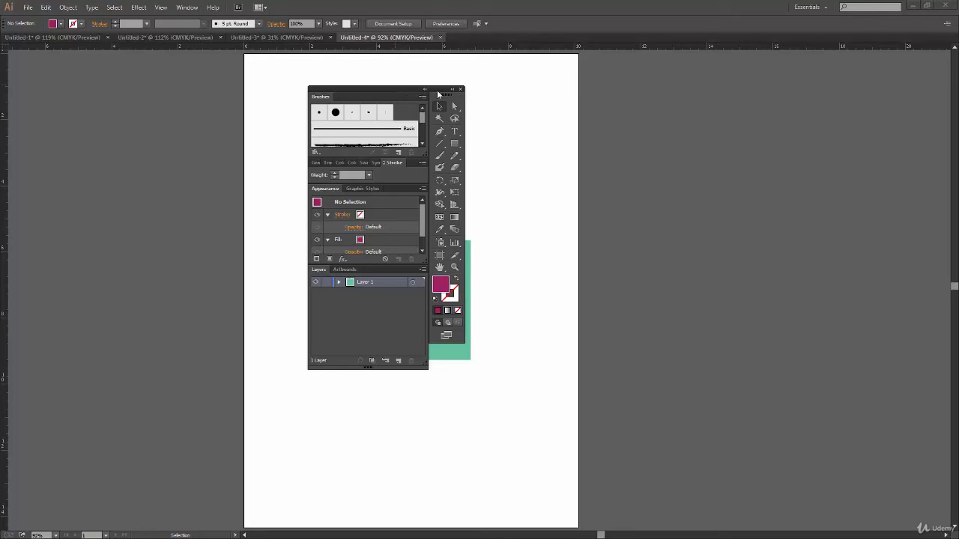
{"action": "mouse_move", "coordinate": [439, 94]}
{"action": "left_mouse_down"}
{"action": "mouse_move", "coordinate": [385, 96]}
{"action": "mouse_move", "coordinate": [573, 106]}
{"action": "mouse_move", "coordinate": [449, 105]}
{"action": "mouse_move", "coordinate": [635, 199]}
{"action": "mouse_move", "coordinate": [575, 154]}
{"action": "left_mouse_up"}
{"action": "left_click", "coordinate": [554, 157]}
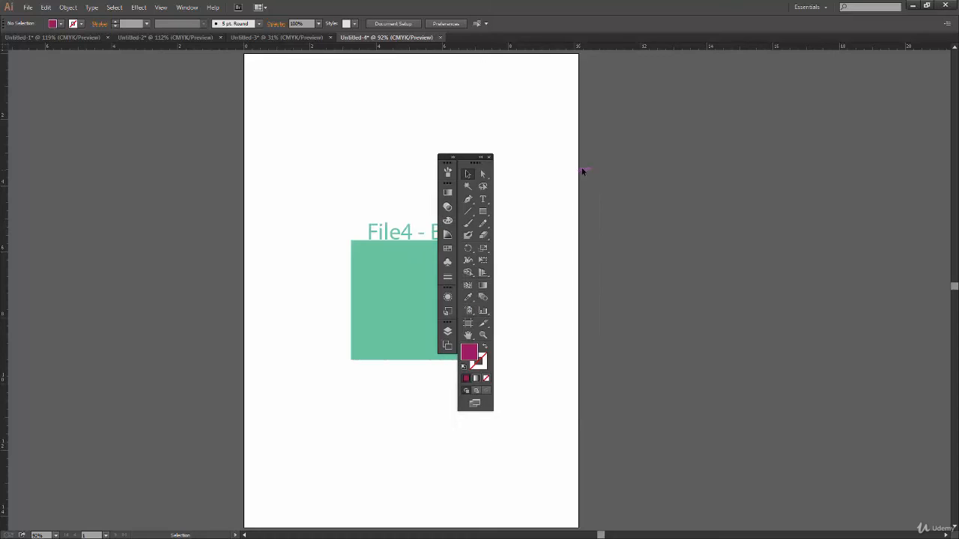
{"action": "left_click", "coordinate": [483, 157]}
{"action": "mouse_move", "coordinate": [464, 160]}
{"action": "left_mouse_down"}
{"action": "mouse_move", "coordinate": [249, 74]}
{"action": "mouse_move", "coordinate": [304, 91]}
{"action": "mouse_move", "coordinate": [627, 102]}
{"action": "mouse_move", "coordinate": [382, 105]}
{"action": "left_mouse_up"}
{"action": "left_click", "coordinate": [248, 67]}
{"action": "left_click", "coordinate": [238, 71]}
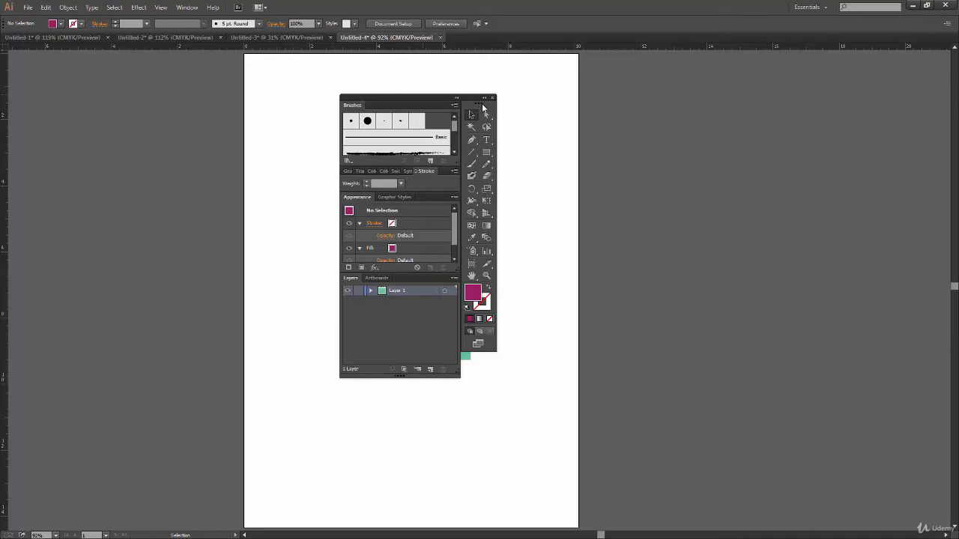
{"action": "mouse_move", "coordinate": [483, 108]}
{"action": "left_mouse_down"}
{"action": "mouse_move", "coordinate": [499, 111]}
{"action": "mouse_move", "coordinate": [492, 120]}
{"action": "mouse_move", "coordinate": [479, 109]}
{"action": "mouse_move", "coordinate": [582, 98]}
{"action": "mouse_move", "coordinate": [471, 101]}
{"action": "mouse_move", "coordinate": [508, 110]}
{"action": "mouse_move", "coordinate": [281, 85]}
{"action": "mouse_move", "coordinate": [424, 108]}
{"action": "mouse_move", "coordinate": [402, 102]}
{"action": "mouse_move", "coordinate": [650, 169]}
{"action": "mouse_move", "coordinate": [741, 171]}
{"action": "mouse_move", "coordinate": [674, 172]}
{"action": "mouse_move", "coordinate": [404, 99]}
{"action": "mouse_move", "coordinate": [380, 102]}
{"action": "mouse_move", "coordinate": [686, 150]}
{"action": "mouse_move", "coordinate": [656, 154]}
{"action": "mouse_move", "coordinate": [379, 102]}
{"action": "mouse_move", "coordinate": [455, 110]}
{"action": "left_mouse_up"}
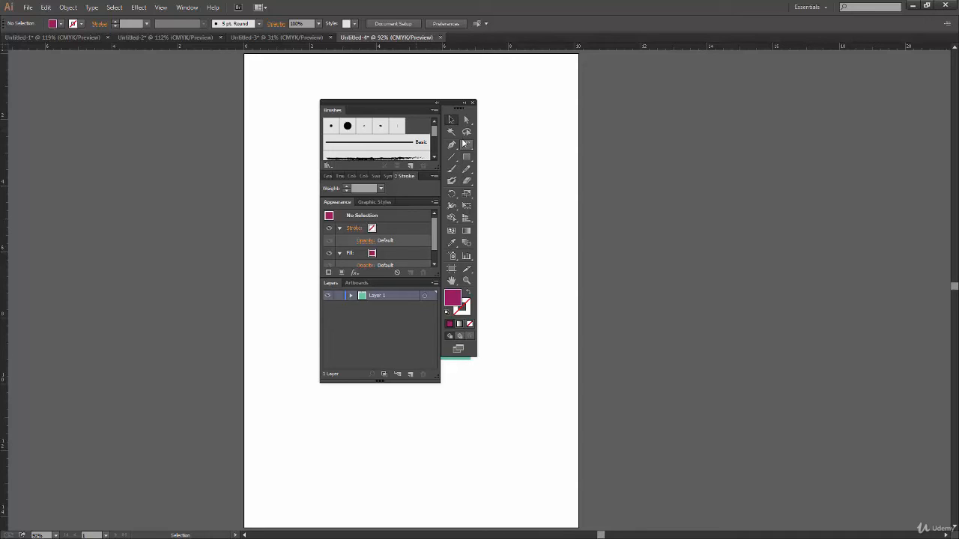
{"action": "left_click", "coordinate": [809, 7]}
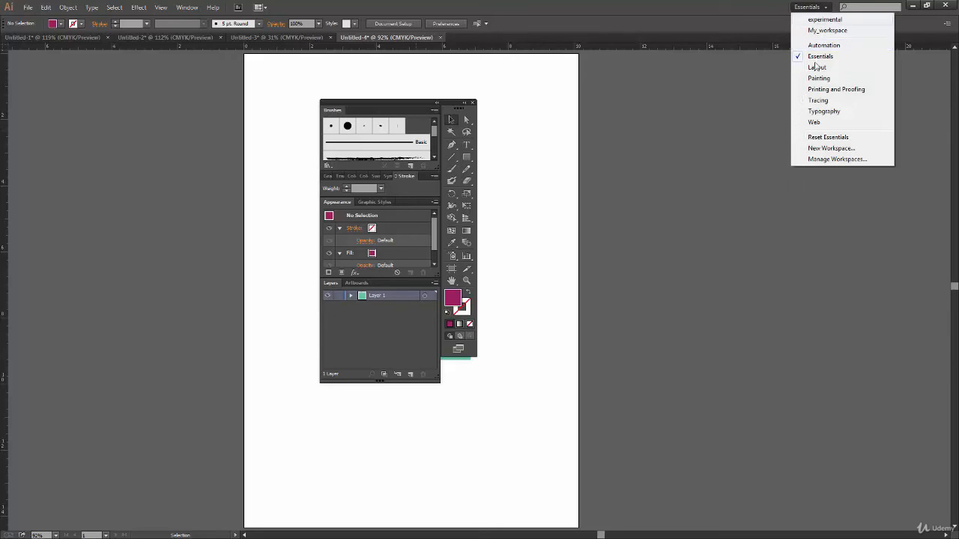
{"action": "left_click", "coordinate": [750, 262]}
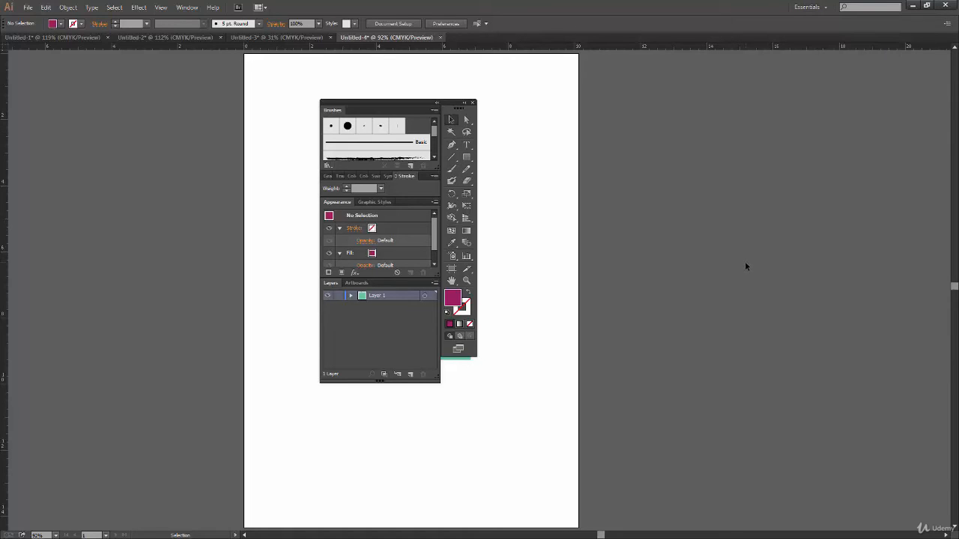
{"action": "left_click", "coordinate": [824, 9]}
{"action": "left_click", "coordinate": [806, 8]}
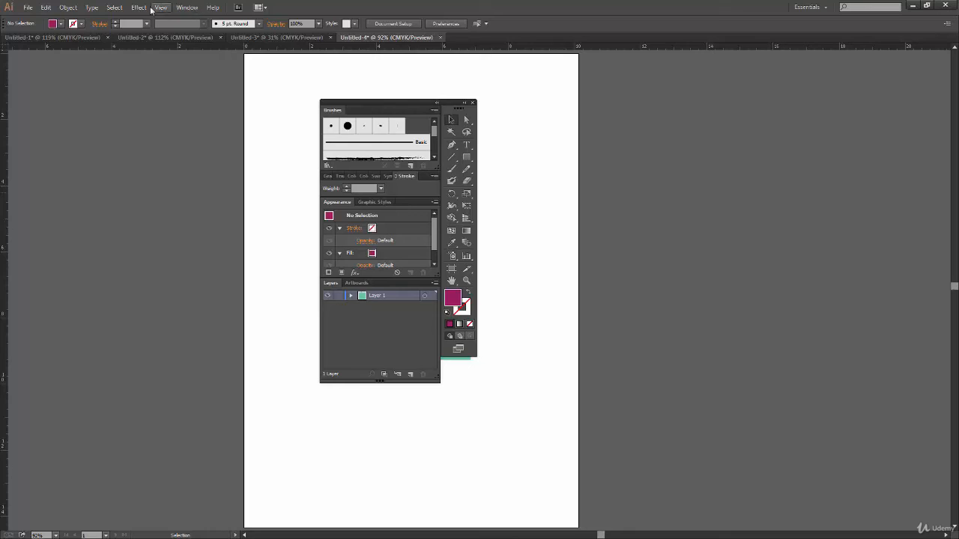
{"action": "left_click", "coordinate": [189, 7]}
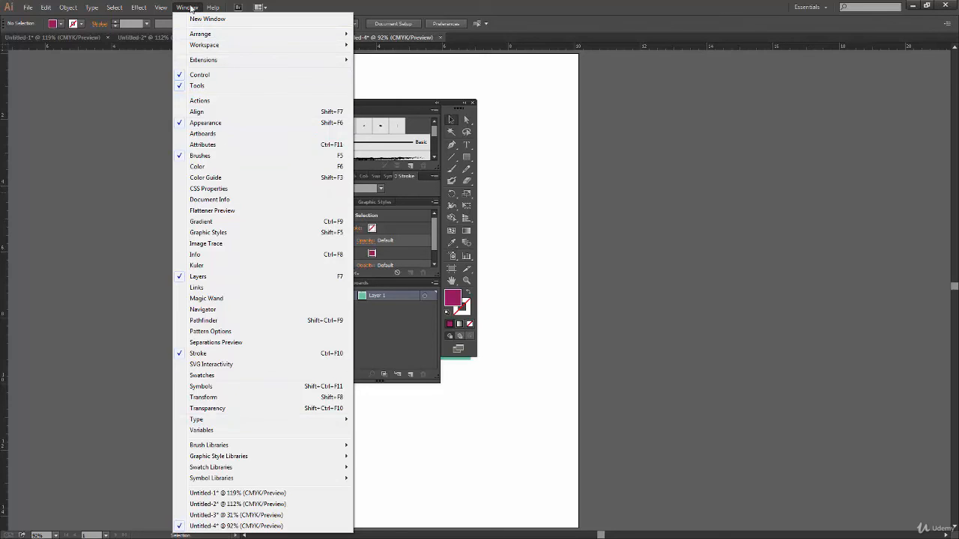
{"action": "left_click", "coordinate": [421, 37]}
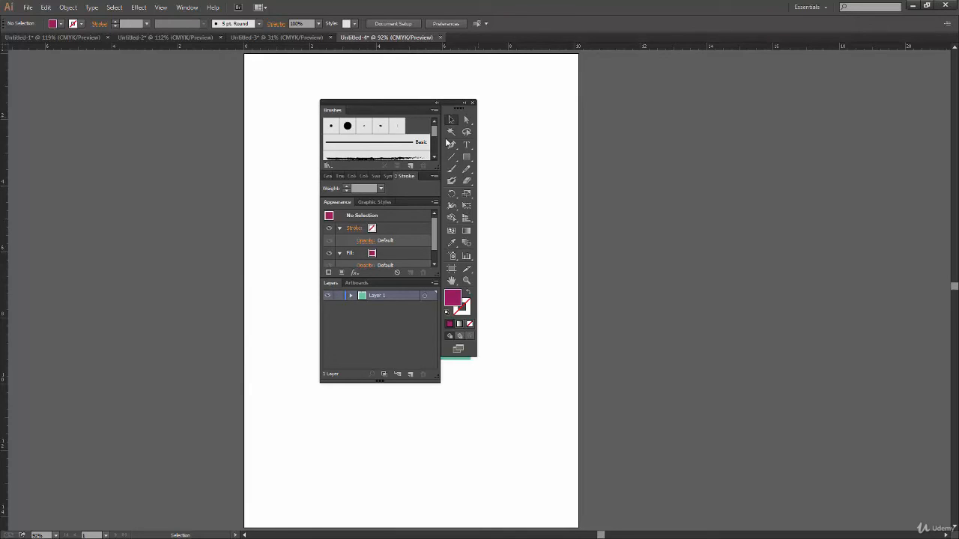
{"action": "left_click", "coordinate": [187, 7]}
{"action": "left_click", "coordinate": [187, 9]}
Separate the Tools panel from the floating panel stack and reposition both near the artboard's right edge.
{"action": "left_click_drag", "start_coordinate": [458, 108], "coordinate": [632, 136]}
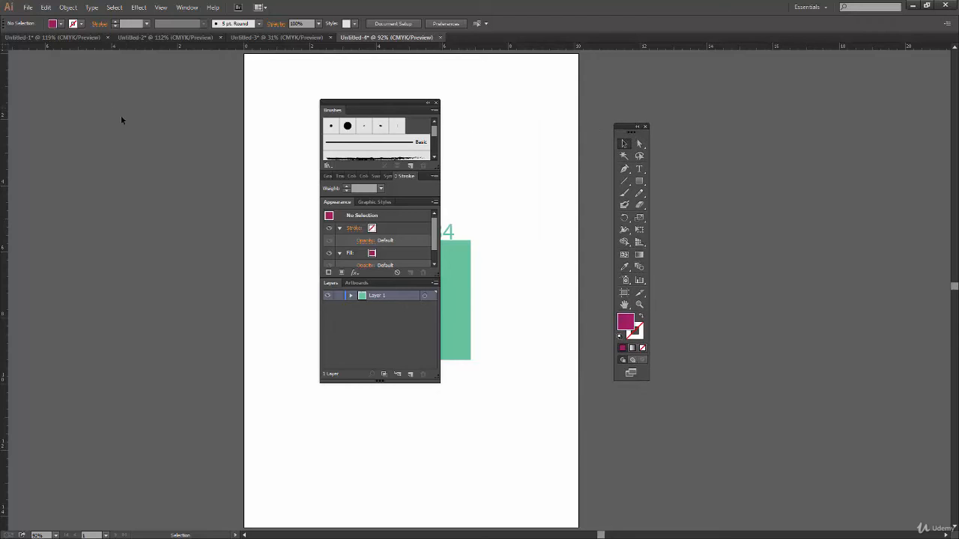
{"action": "left_click", "coordinate": [258, 23]}
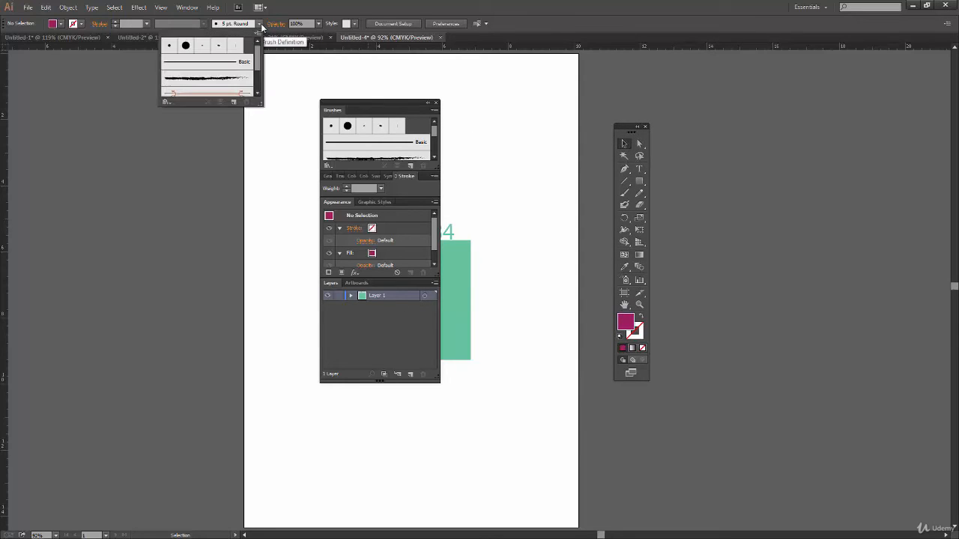
{"action": "left_click", "coordinate": [318, 26]}
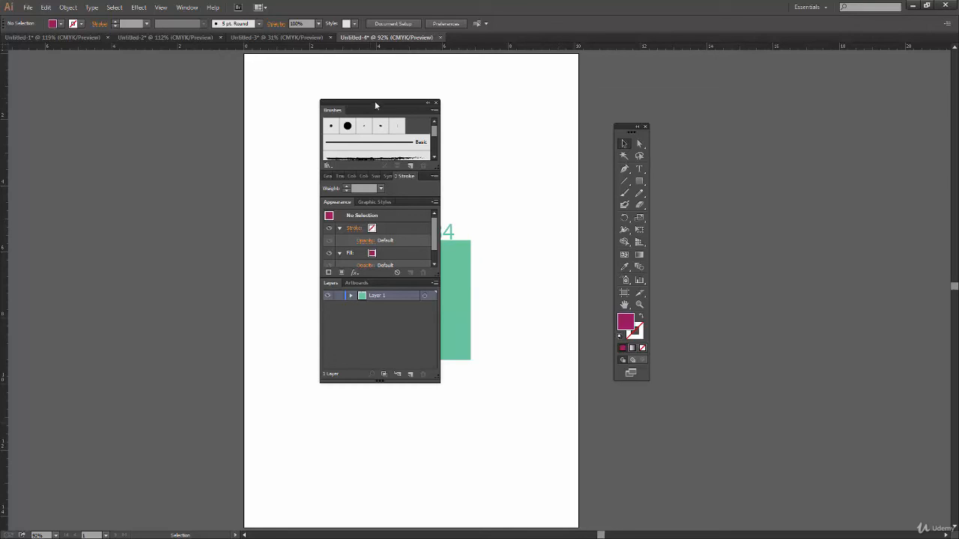
{"action": "left_click_drag", "start_coordinate": [392, 103], "coordinate": [439, 135]}
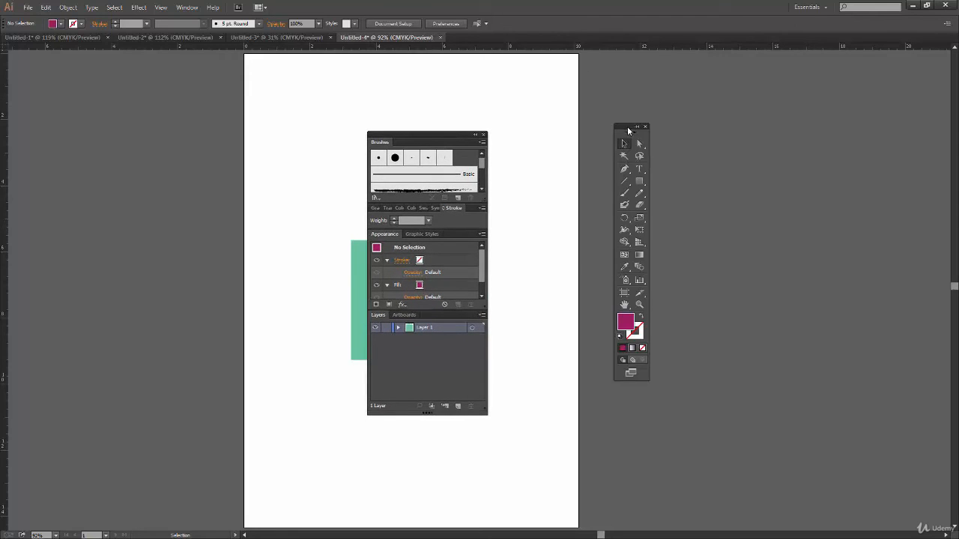
{"action": "left_click_drag", "start_coordinate": [627, 126], "coordinate": [599, 123]}
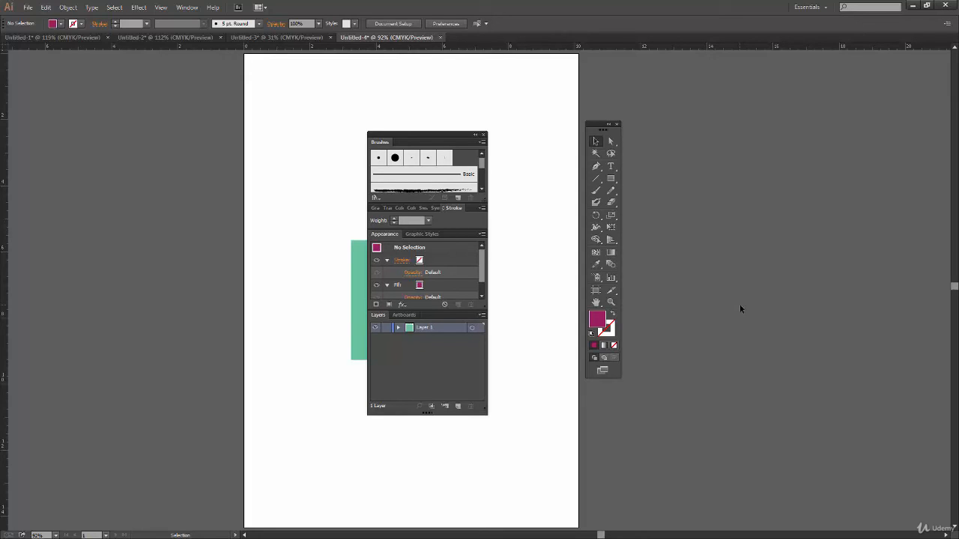
{"action": "mouse_move", "coordinate": [438, 135]}
{"action": "left_mouse_down"}
{"action": "mouse_move", "coordinate": [519, 111]}
{"action": "mouse_move", "coordinate": [508, 130]}
{"action": "left_mouse_up"}
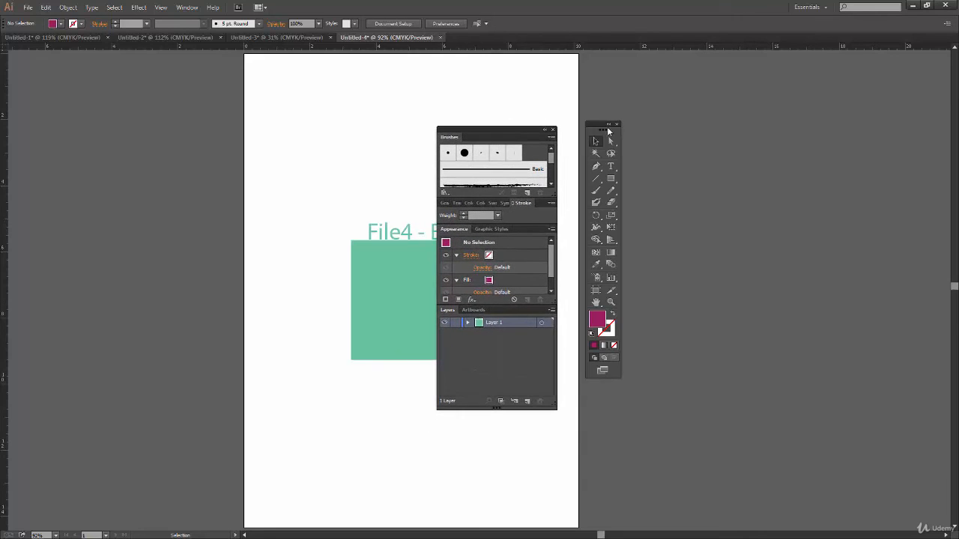
{"action": "left_click_drag", "start_coordinate": [604, 125], "coordinate": [617, 127]}
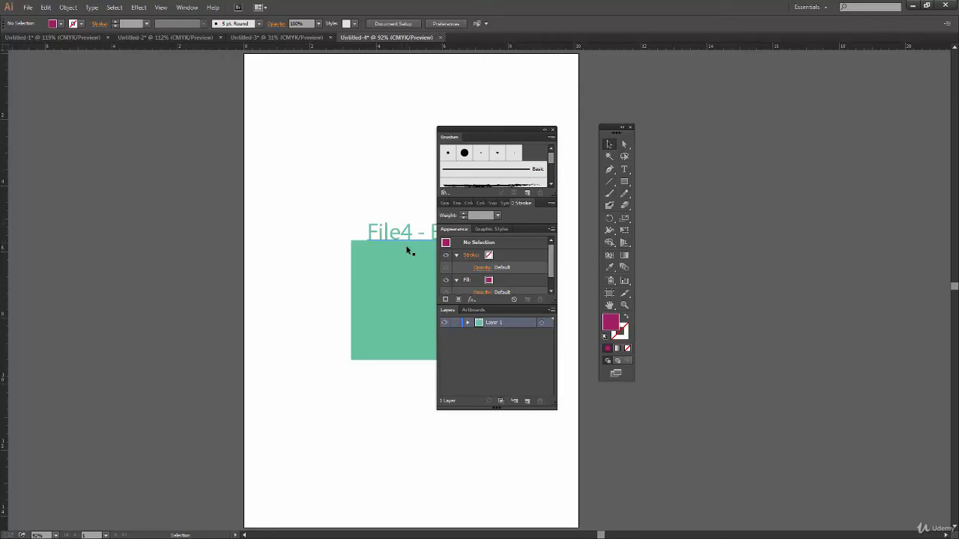
Review the available workspaces and reselect Essentials.
{"action": "left_click", "coordinate": [821, 9]}
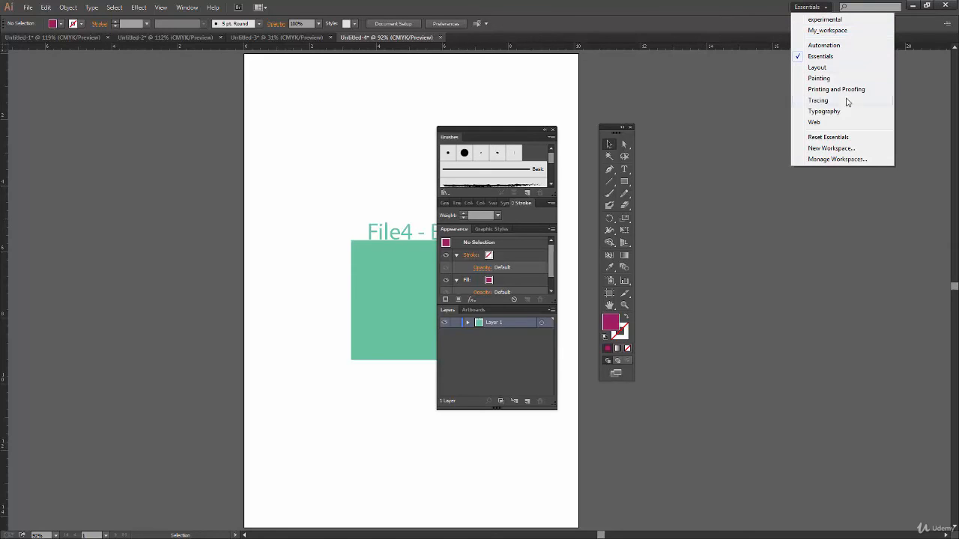
{"action": "left_click", "coordinate": [815, 237]}
{"action": "left_click", "coordinate": [813, 6]}
{"action": "left_click", "coordinate": [823, 58]}
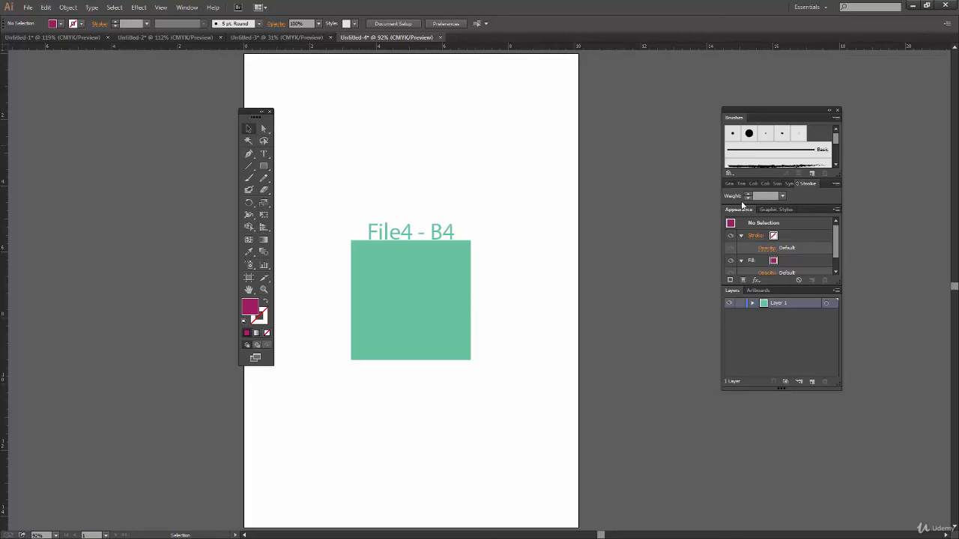
Float the Gradient, Color Guide, Swatches, Symbols and Artboards panels separately, and move the Tools panel further left of the artboard.
{"action": "mouse_move", "coordinate": [729, 183]}
{"action": "left_mouse_down"}
{"action": "mouse_move", "coordinate": [652, 207]}
{"action": "mouse_move", "coordinate": [517, 183]}
{"action": "left_mouse_up"}
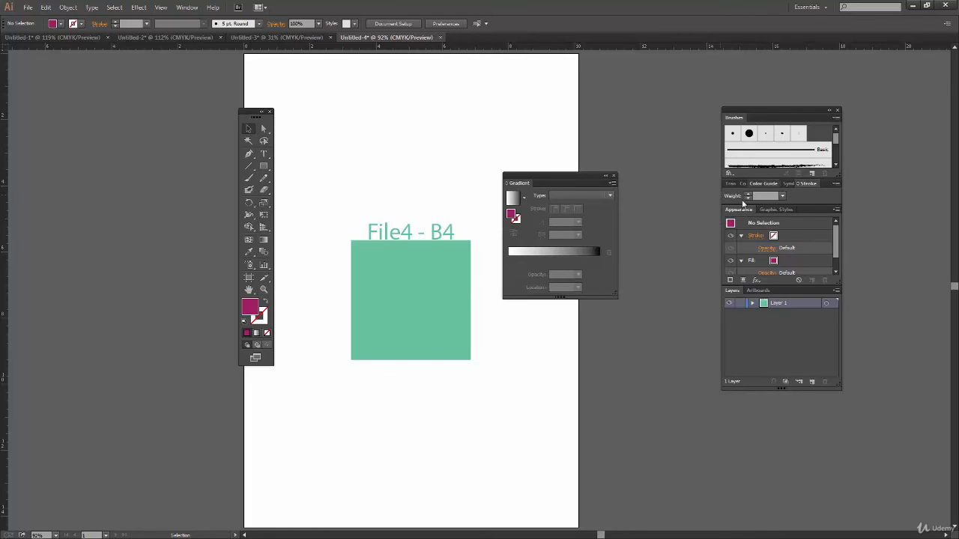
{"action": "left_click_drag", "start_coordinate": [759, 183], "coordinate": [592, 308]}
{"action": "left_click_drag", "start_coordinate": [765, 183], "coordinate": [361, 105]}
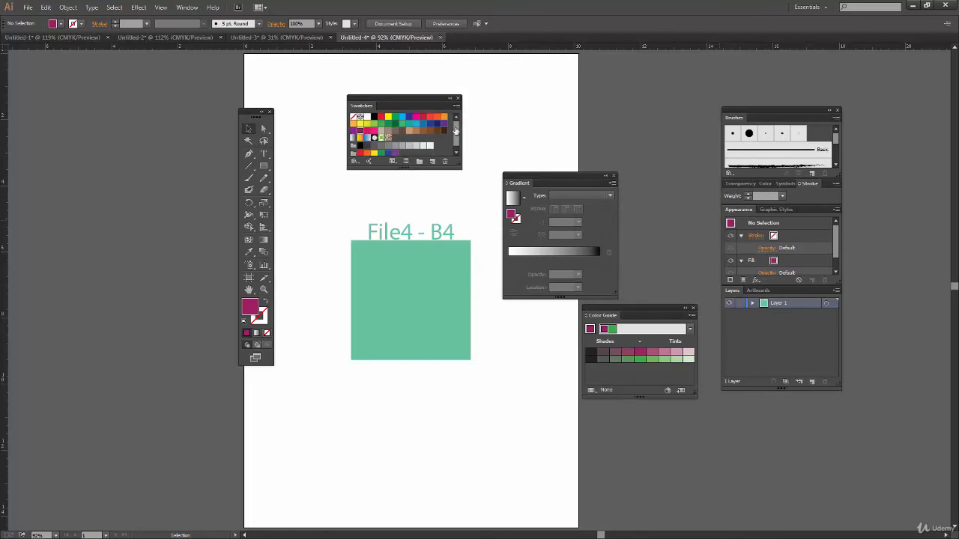
{"action": "left_click_drag", "start_coordinate": [785, 184], "coordinate": [466, 416]}
{"action": "left_click_drag", "start_coordinate": [757, 290], "coordinate": [882, 152]}
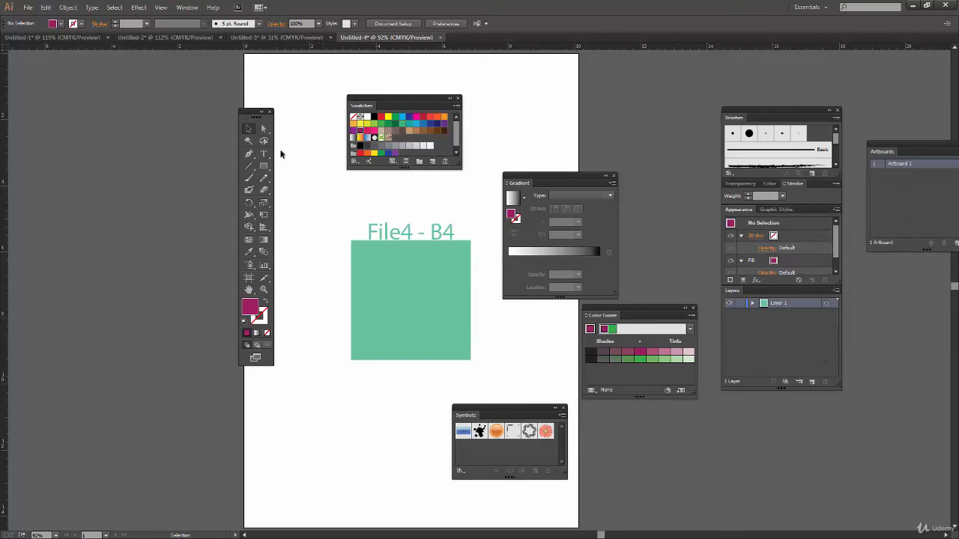
{"action": "left_click_drag", "start_coordinate": [242, 111], "coordinate": [82, 100]}
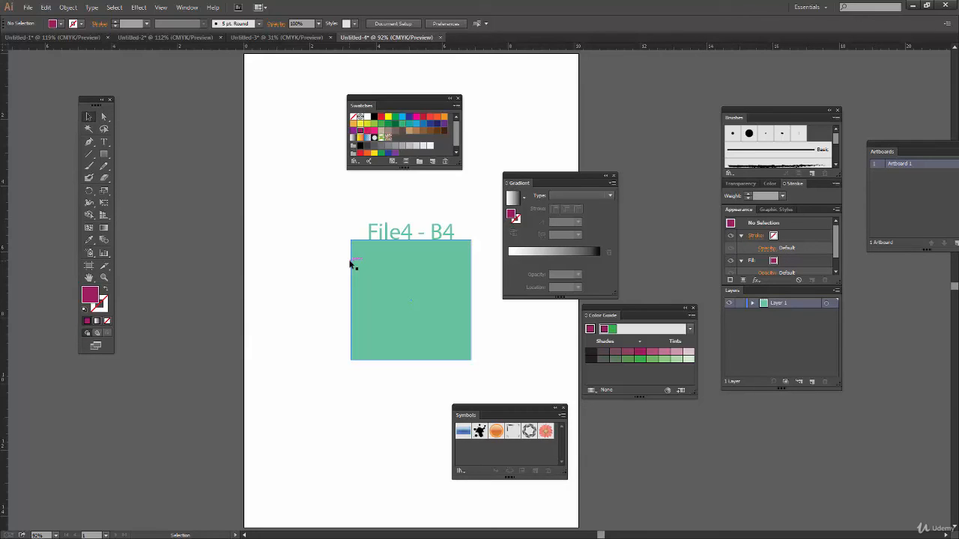
Switch to the Painting workspace, and return to the customized Essentials workspace.
{"action": "left_click", "coordinate": [809, 7]}
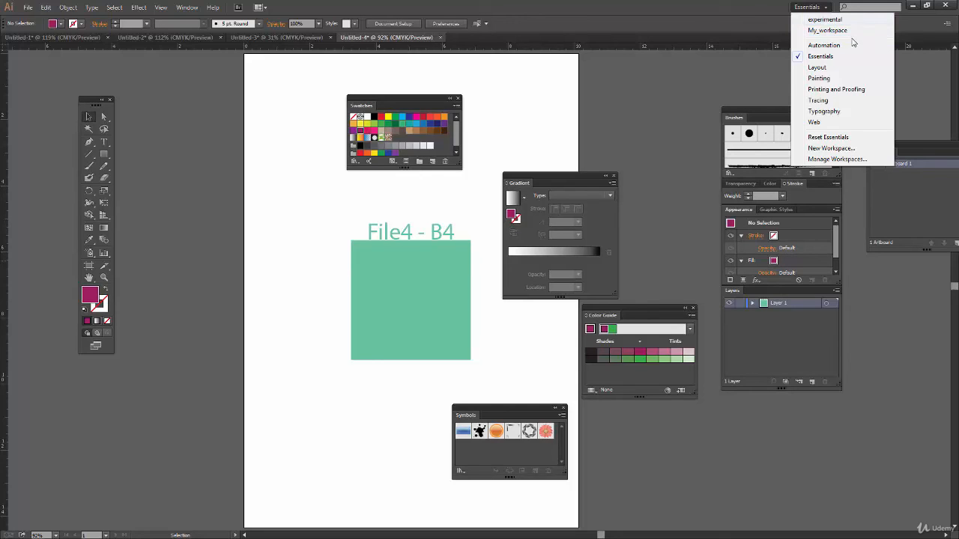
{"action": "left_click", "coordinate": [846, 80]}
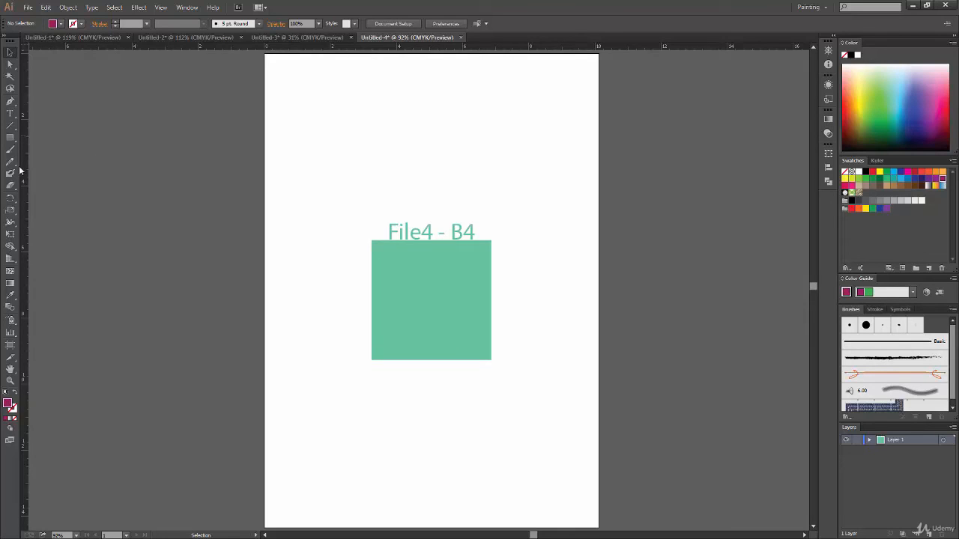
{"action": "left_click", "coordinate": [824, 7]}
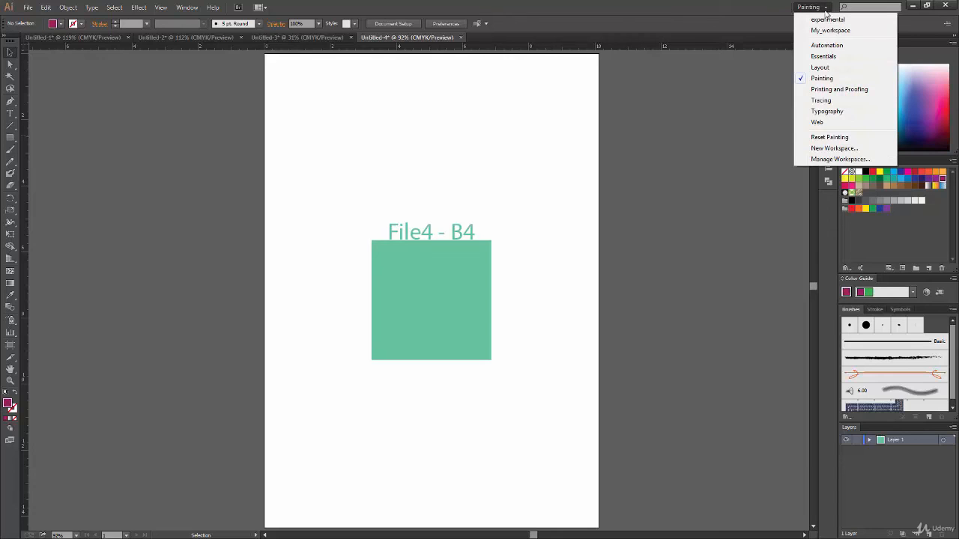
{"action": "key", "text": "Escape"}
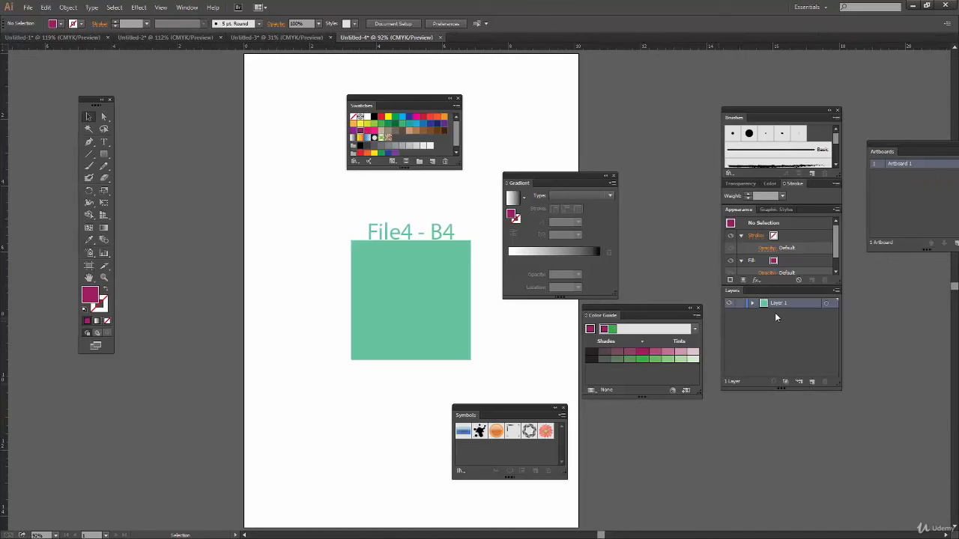
Regroup the Artboards panel with Layers and dock the Gradient panel between the Appearance and Layers groups.
{"action": "mouse_move", "coordinate": [883, 152]}
{"action": "left_mouse_down"}
{"action": "mouse_move", "coordinate": [753, 237]}
{"action": "mouse_move", "coordinate": [739, 303]}
{"action": "left_mouse_up"}
{"action": "left_click_drag", "start_coordinate": [524, 186], "coordinate": [757, 291]}
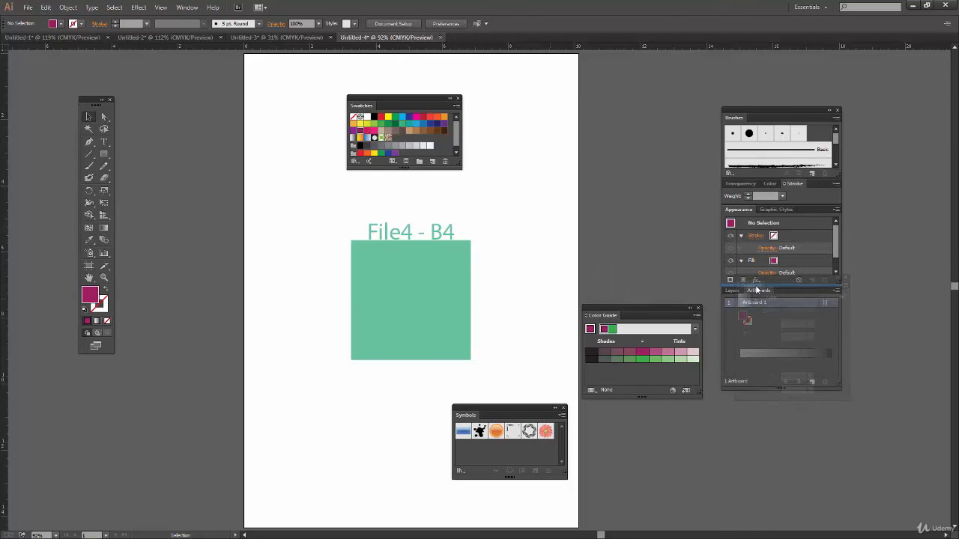
Switch to the Typography workspace, and return to the customized Essentials workspace.
{"action": "left_click", "coordinate": [810, 7]}
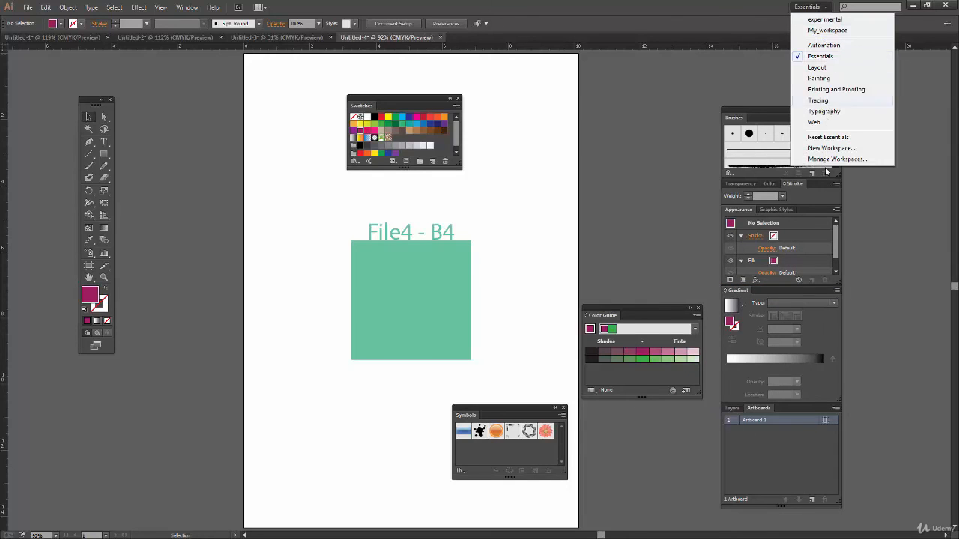
{"action": "left_click", "coordinate": [842, 111]}
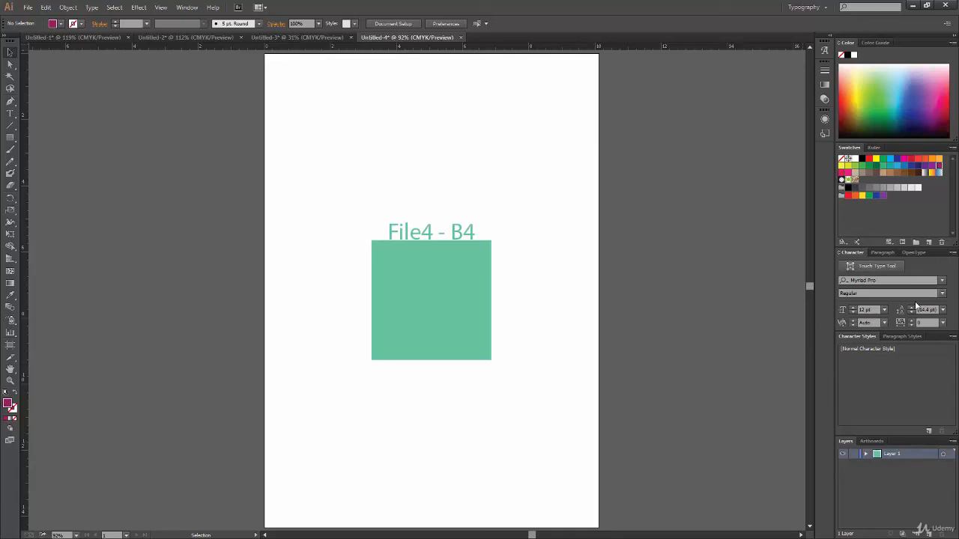
{"action": "left_click", "coordinate": [805, 7]}
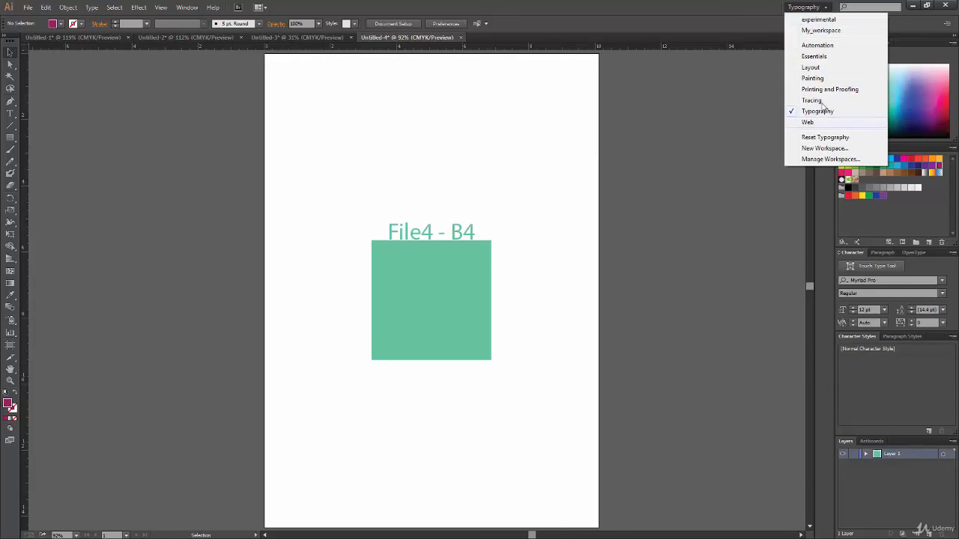
{"action": "left_click", "coordinate": [817, 56]}
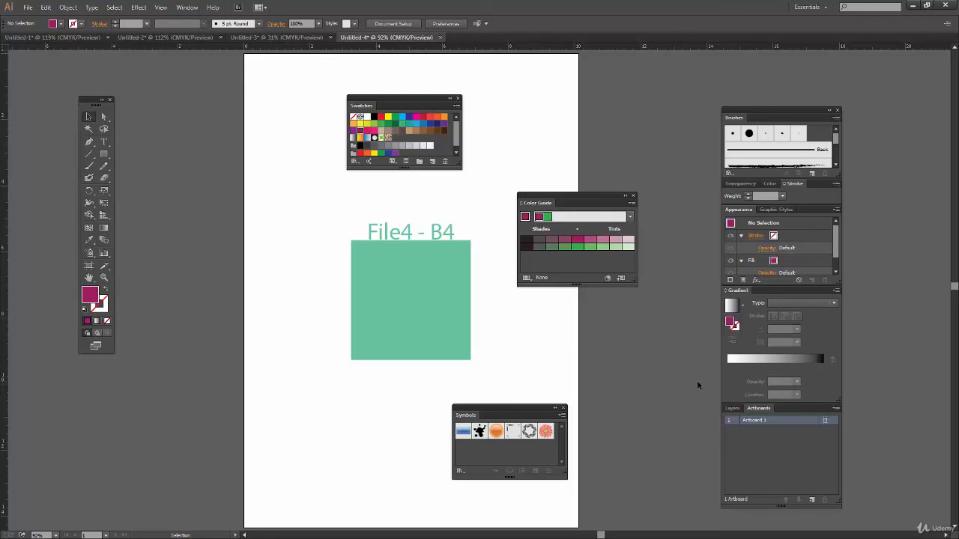
Reset the Essentials workspace to its default layout, and expand its panel dock and collapse it back to icons.
{"action": "left_click", "coordinate": [822, 8]}
{"action": "left_click", "coordinate": [819, 9]}
{"action": "left_click", "coordinate": [820, 9]}
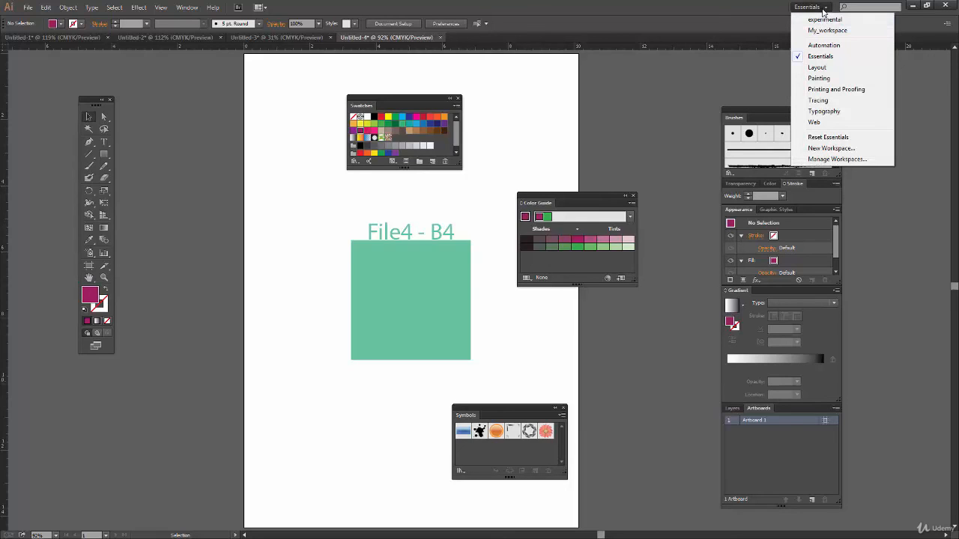
{"action": "left_click", "coordinate": [852, 140]}
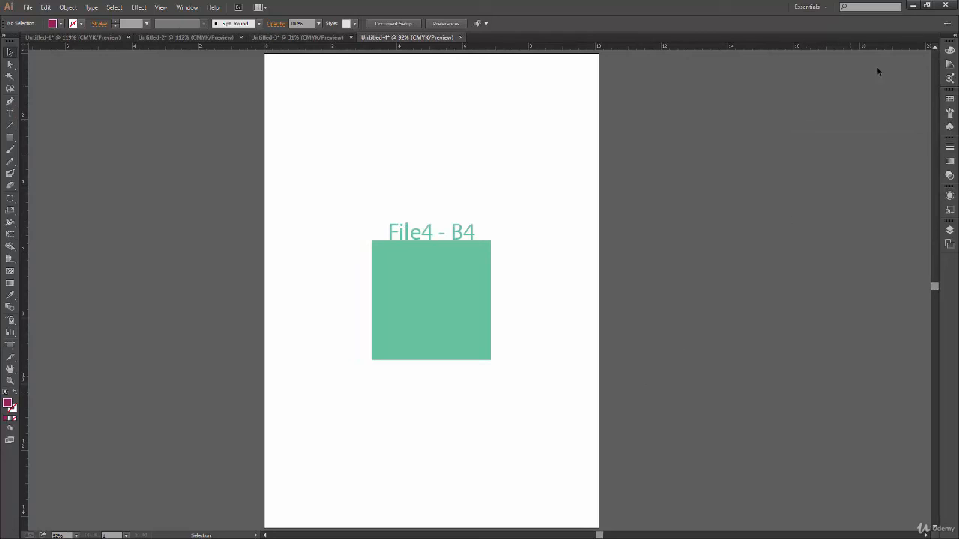
{"action": "left_click", "coordinate": [949, 34]}
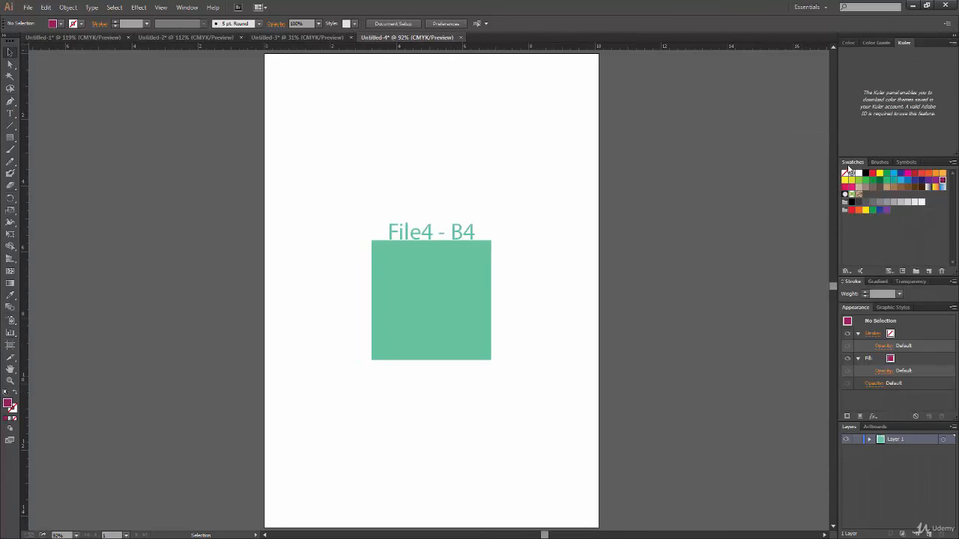
{"action": "left_click", "coordinate": [953, 39]}
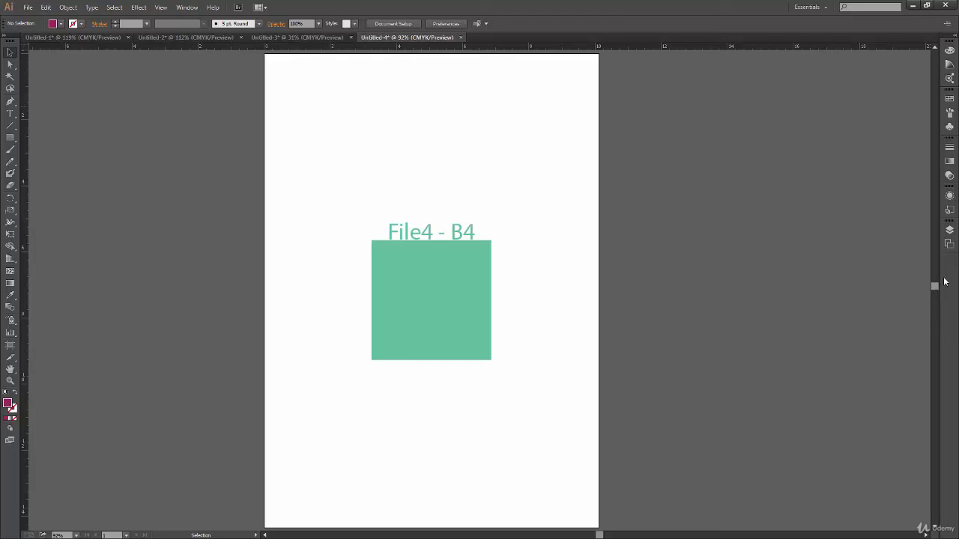
Switch to the Painting workspace and float its Color Guide, Color and Brushes panels over the document area.
{"action": "left_click", "coordinate": [825, 8]}
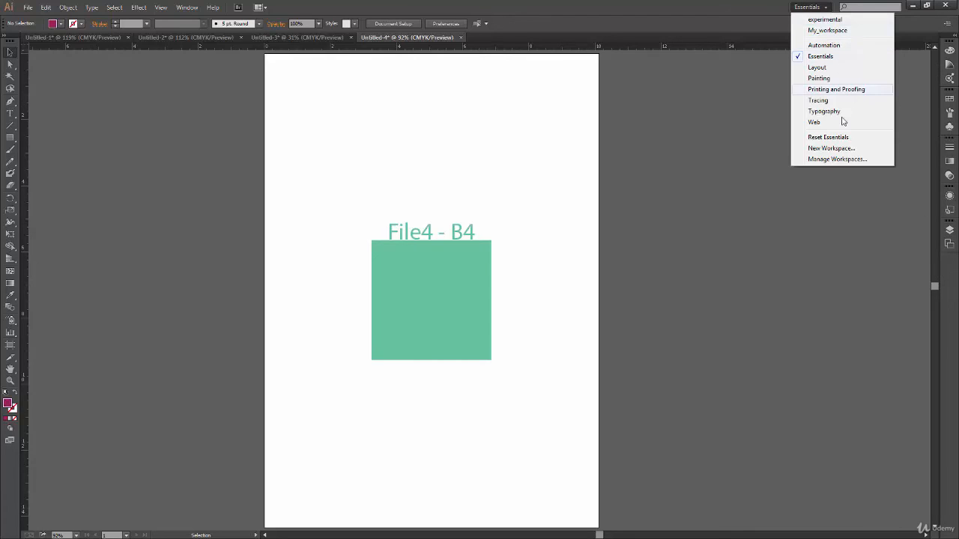
{"action": "left_click", "coordinate": [832, 79]}
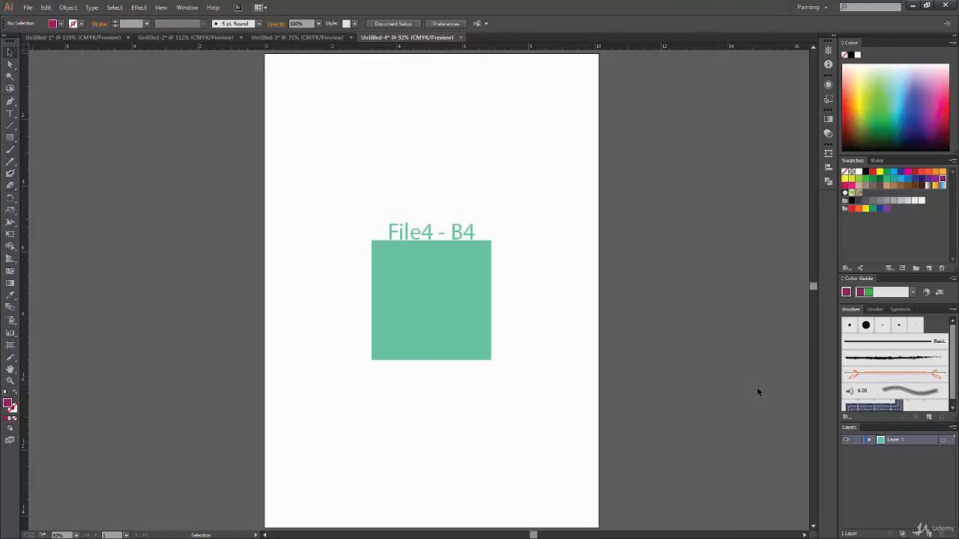
{"action": "left_click_drag", "start_coordinate": [857, 282], "coordinate": [537, 187]}
{"action": "left_click_drag", "start_coordinate": [852, 43], "coordinate": [576, 294]}
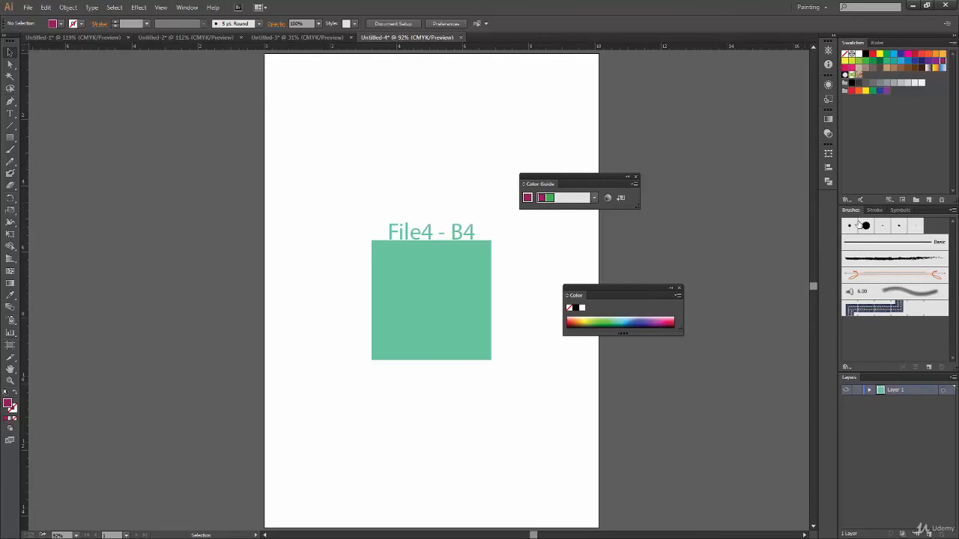
{"action": "mouse_move", "coordinate": [855, 211]}
{"action": "left_mouse_down"}
{"action": "mouse_move", "coordinate": [699, 248]}
{"action": "mouse_move", "coordinate": [305, 103]}
{"action": "left_mouse_up"}
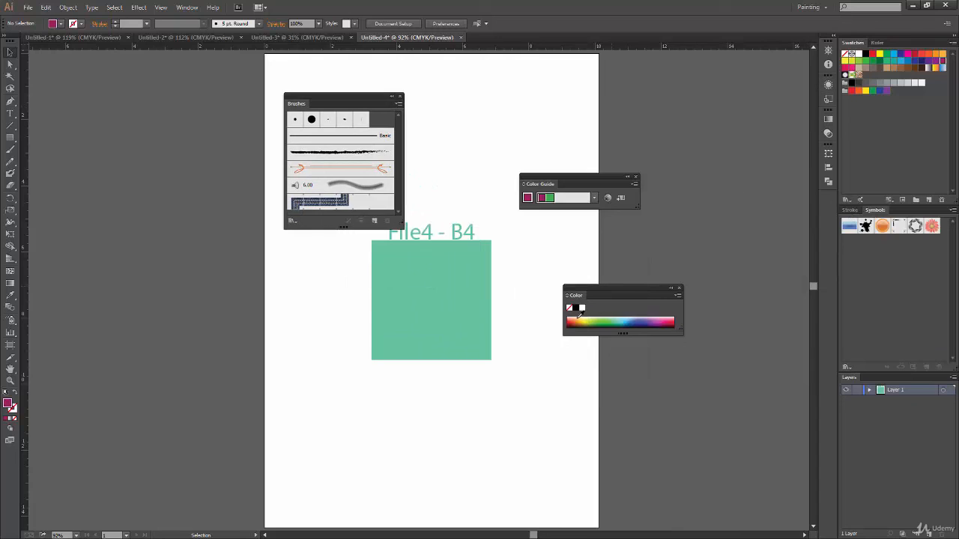
Reset the Painting workspace to its default panel layout.
{"action": "left_click", "coordinate": [817, 8]}
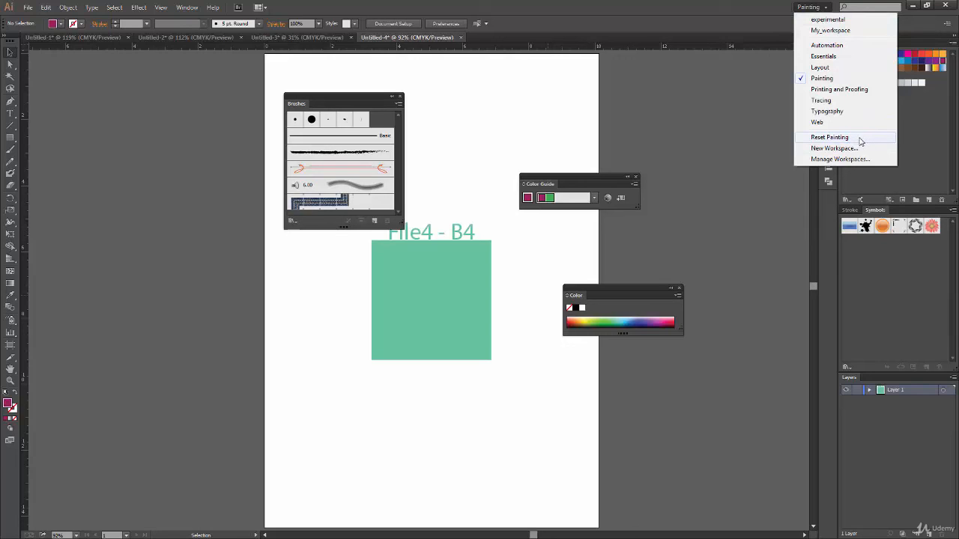
{"action": "left_click", "coordinate": [812, 6]}
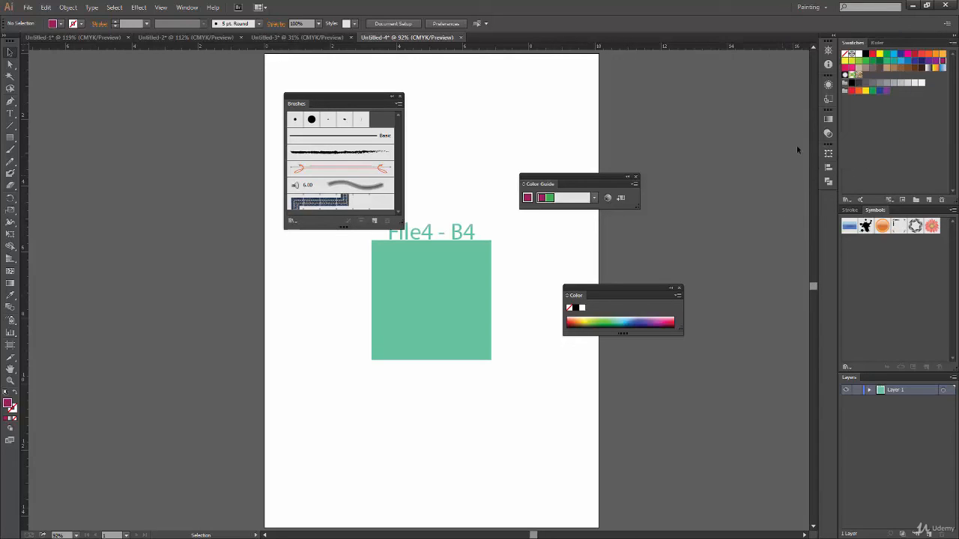
{"action": "left_click", "coordinate": [813, 6]}
{"action": "left_click", "coordinate": [839, 137]}
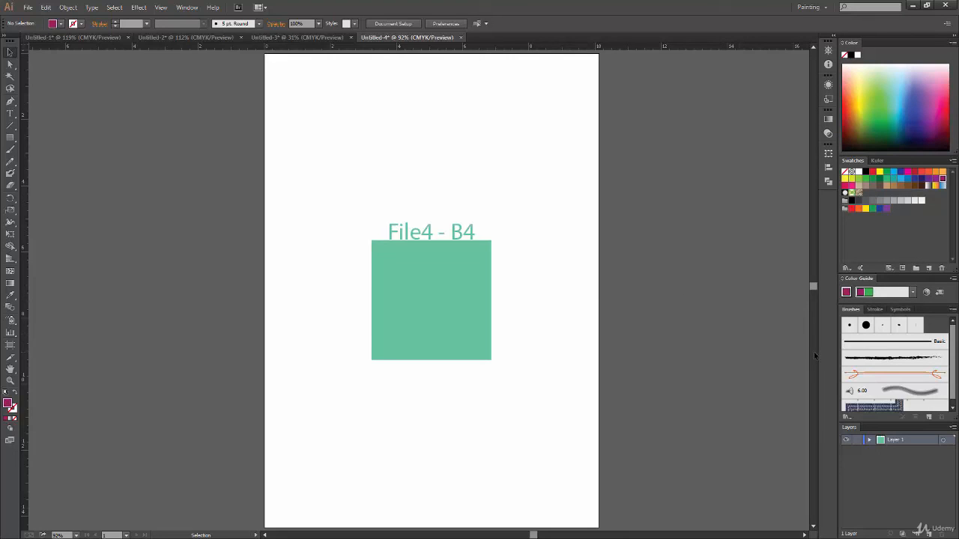
Switch to the Essentials workspace and return to the Painting workspace.
{"action": "left_click", "coordinate": [809, 6]}
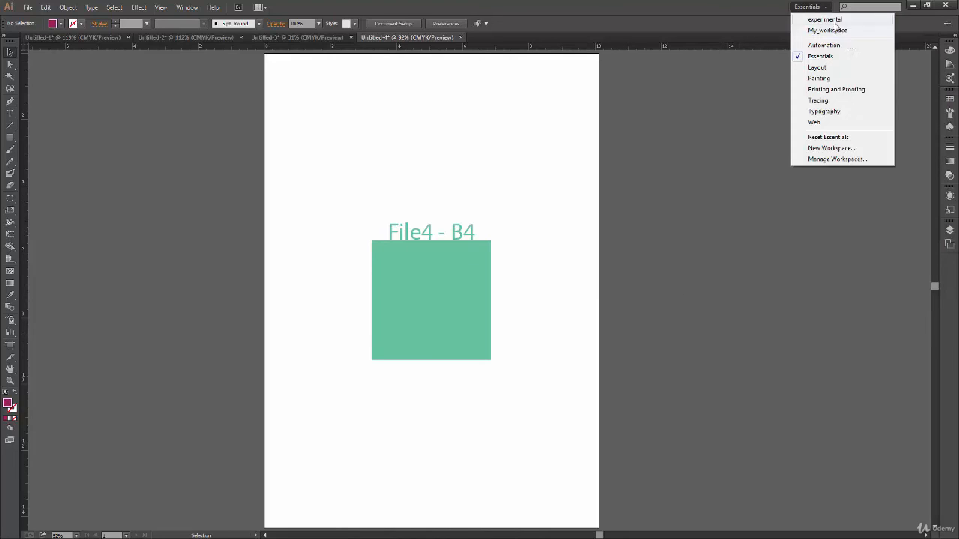
{"action": "left_click", "coordinate": [821, 78]}
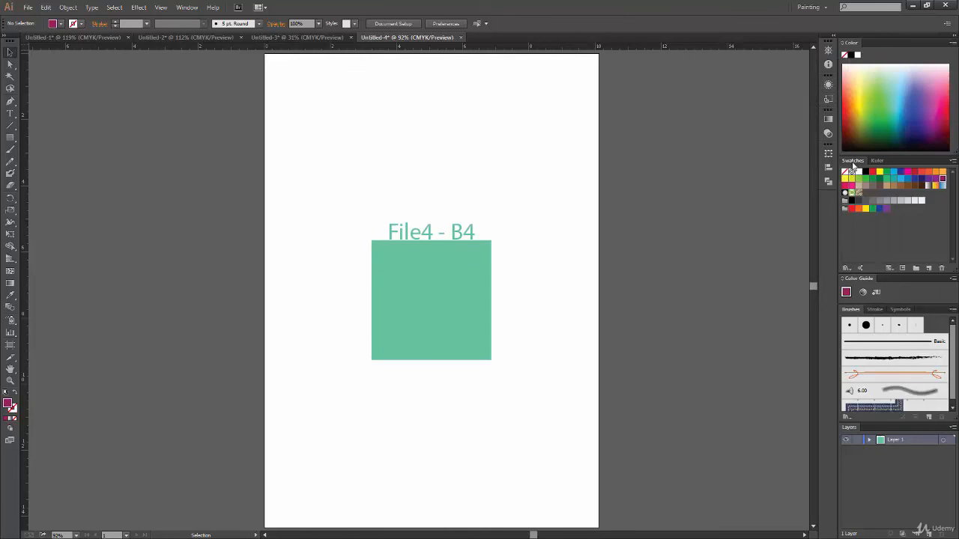
Float the Swatches, Appearance and Tools panels over the document area, and move Graphic Styles to the end of the icon dock.
{"action": "left_click_drag", "start_coordinate": [852, 161], "coordinate": [680, 147]}
{"action": "left_click", "coordinate": [828, 84]}
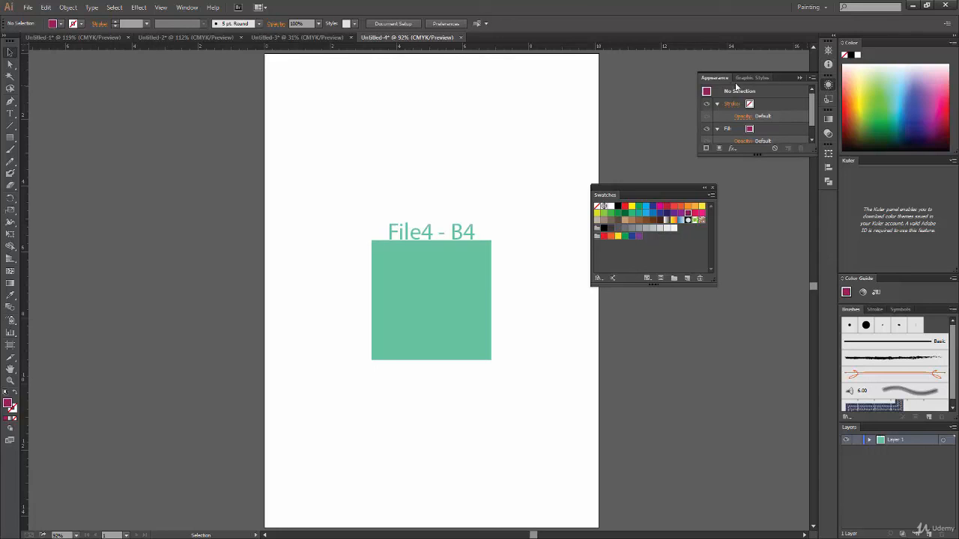
{"action": "left_click_drag", "start_coordinate": [716, 78], "coordinate": [481, 108]}
{"action": "left_click_drag", "start_coordinate": [720, 78], "coordinate": [719, 161]}
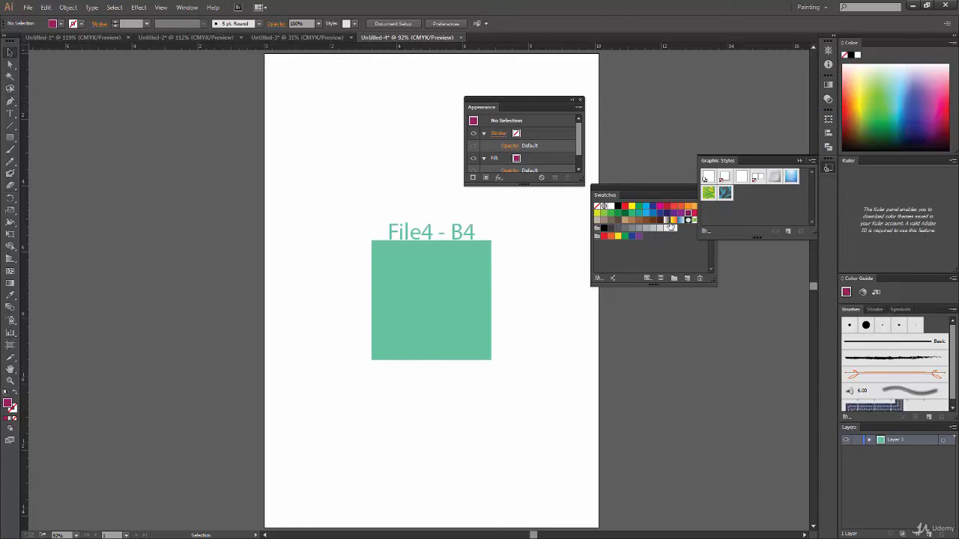
{"action": "left_click_drag", "start_coordinate": [10, 44], "coordinate": [202, 87]}
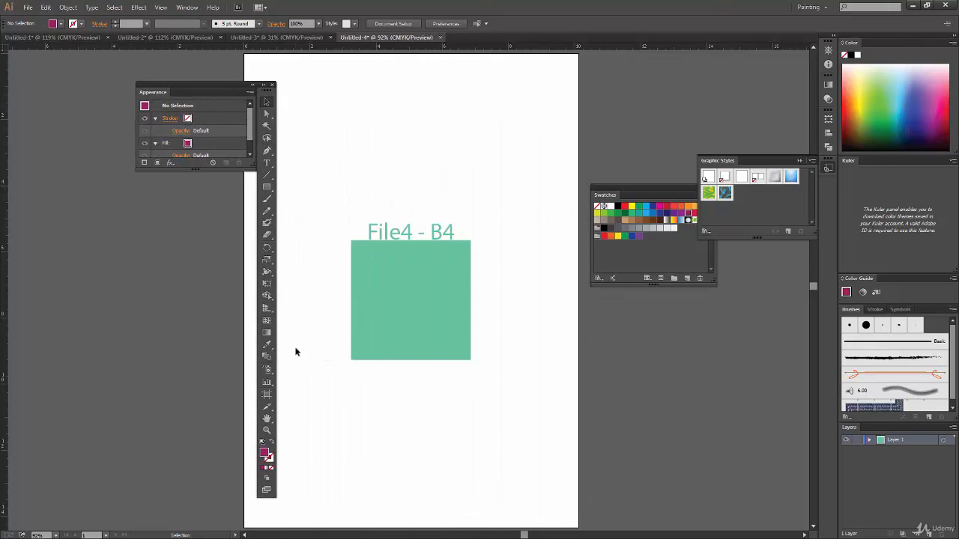
{"action": "left_click_drag", "start_coordinate": [658, 186], "coordinate": [552, 116]}
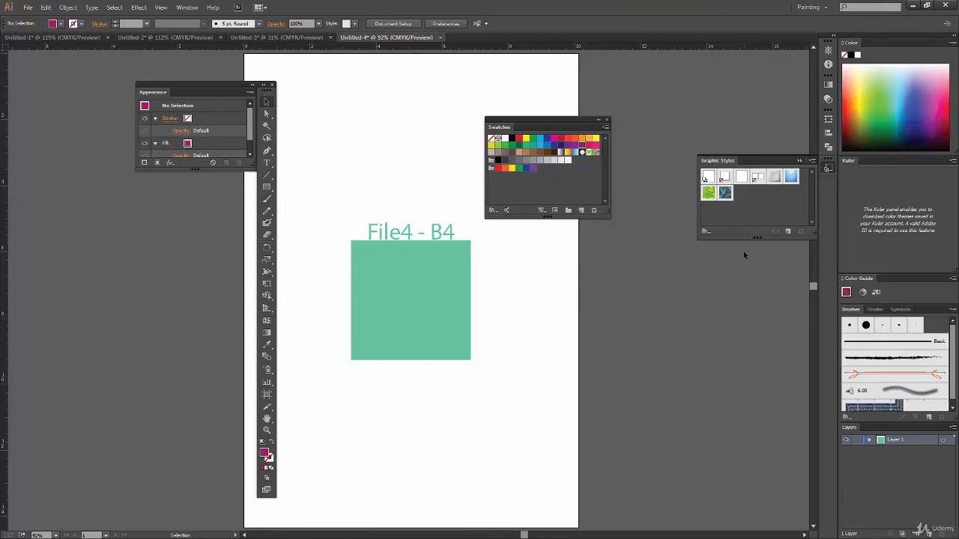
Reset the Painting workspace to its default layout, and switch to the Essentials workspace.
{"action": "left_click", "coordinate": [820, 7]}
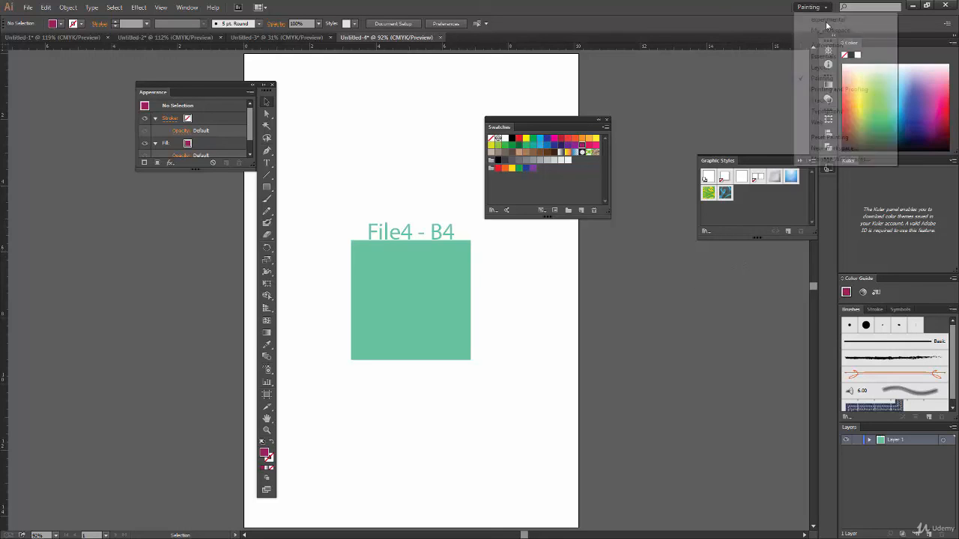
{"action": "left_click", "coordinate": [862, 140]}
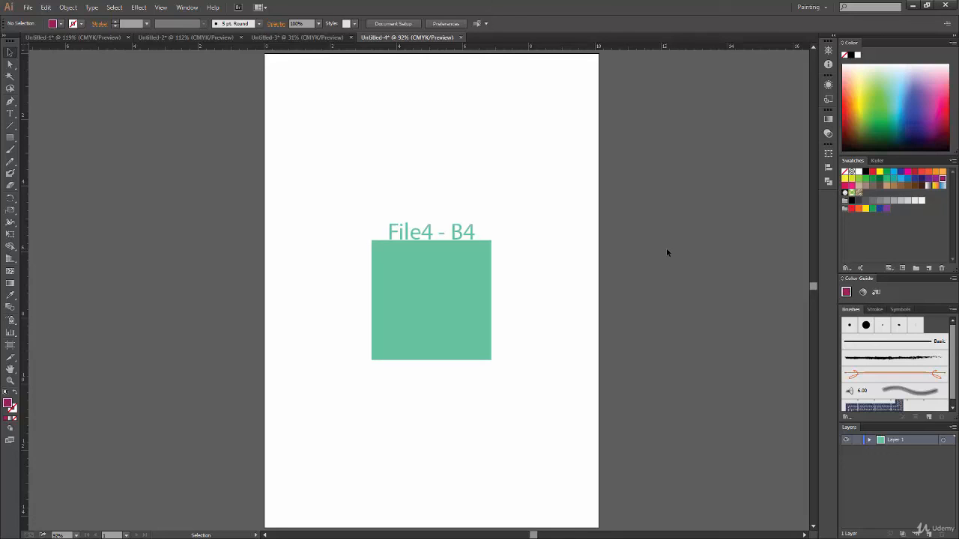
{"action": "left_click", "coordinate": [815, 7]}
{"action": "left_click", "coordinate": [825, 54]}
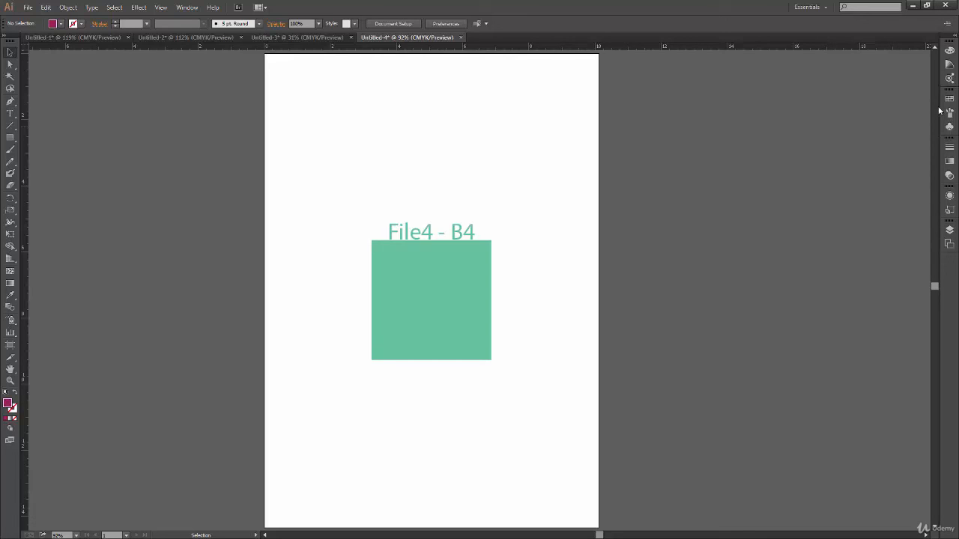
Expand the panel dock, place the Color Guide panel in its own group between Color and Swatches, and widen the dock.
{"action": "left_click", "coordinate": [955, 36]}
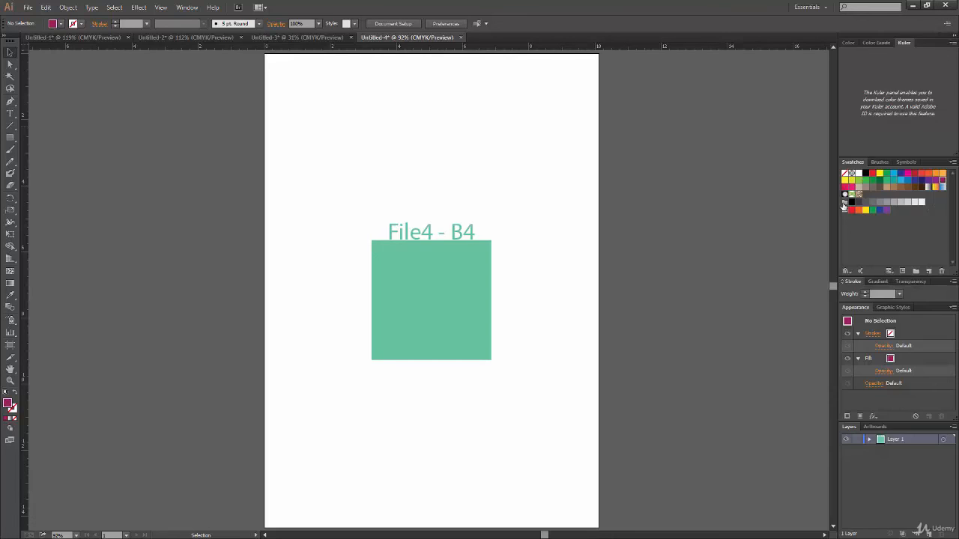
{"action": "left_click", "coordinate": [848, 43]}
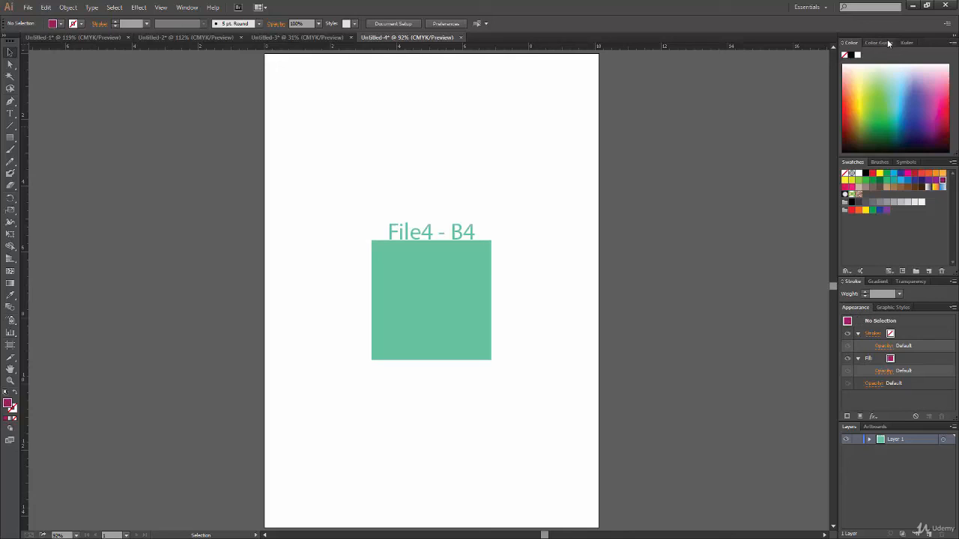
{"action": "left_click_drag", "start_coordinate": [889, 43], "coordinate": [866, 154]}
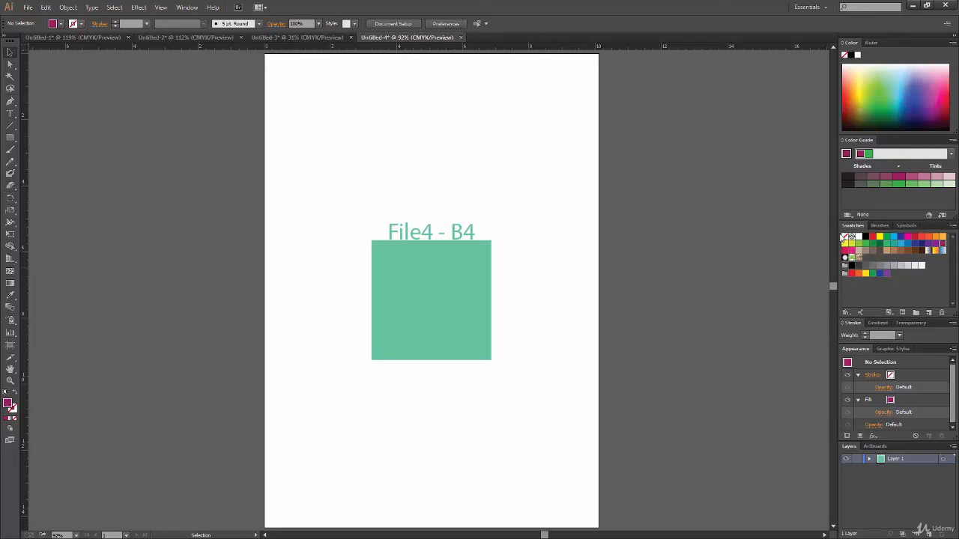
{"action": "left_click_drag", "start_coordinate": [836, 237], "coordinate": [632, 240]}
{"action": "left_click_drag", "start_coordinate": [520, 364], "coordinate": [368, 364]}
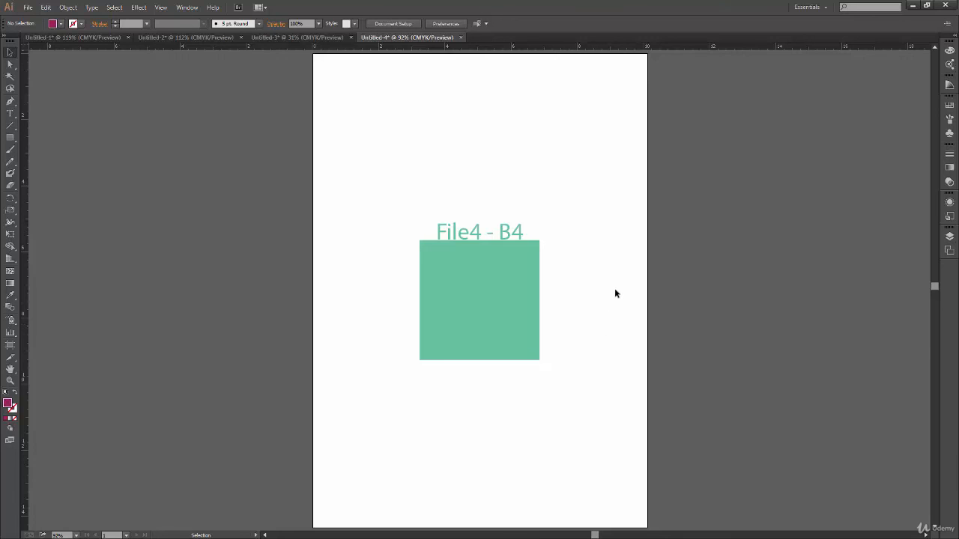
Reselect the Essentials workspace and expand its widened panel dock.
{"action": "left_click", "coordinate": [819, 9]}
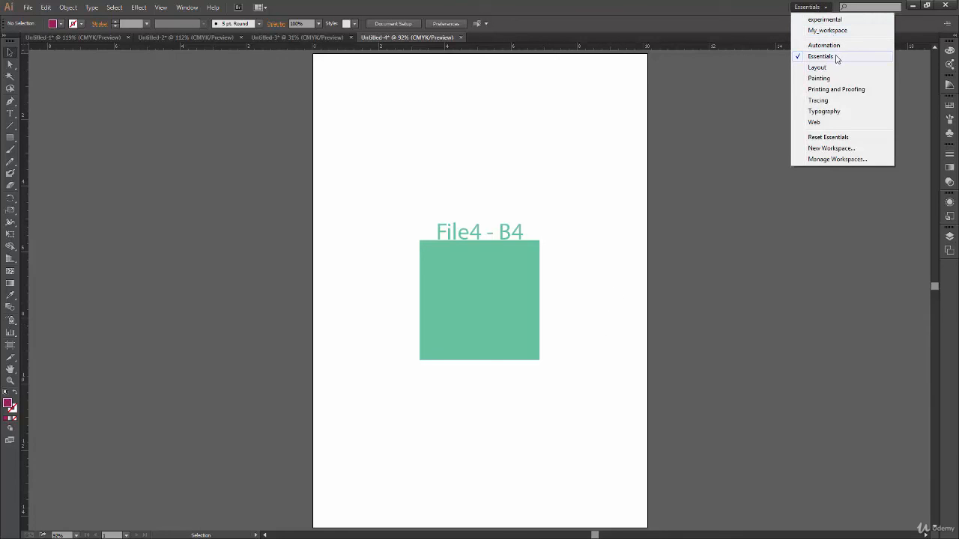
{"action": "left_click", "coordinate": [833, 57]}
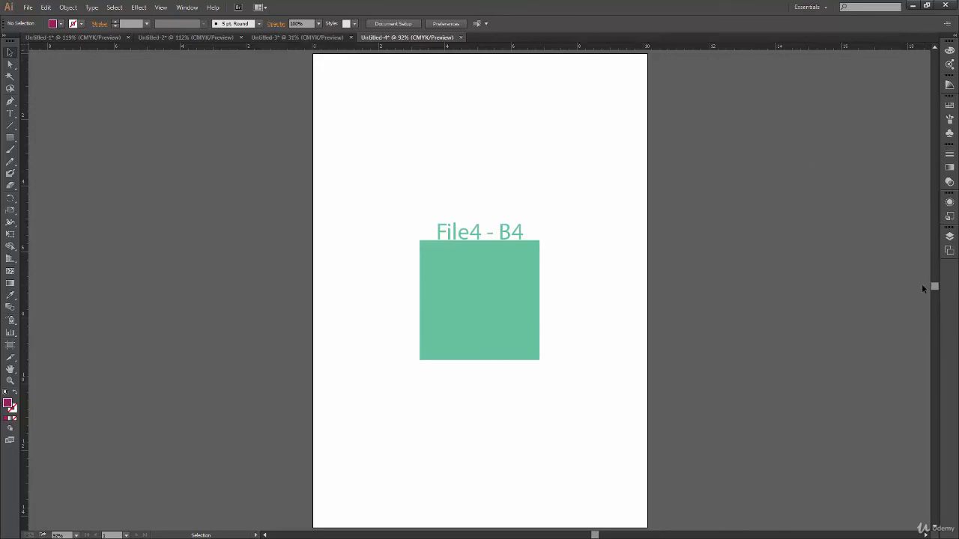
{"action": "left_click", "coordinate": [955, 35]}
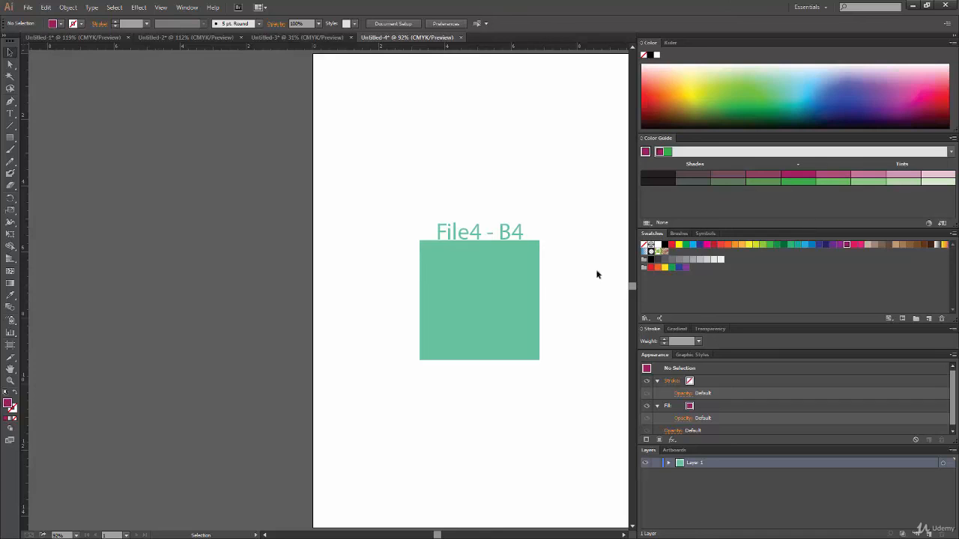
{"action": "left_click_drag", "start_coordinate": [580, 338], "coordinate": [434, 340]}
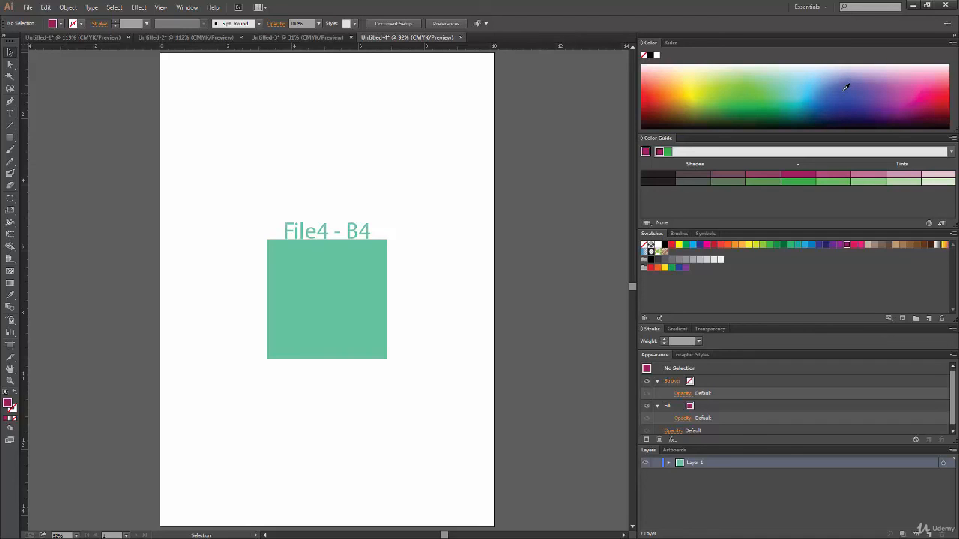
Save the current panel layout as a new workspace named color_guide_workspace.
{"action": "left_click", "coordinate": [824, 8]}
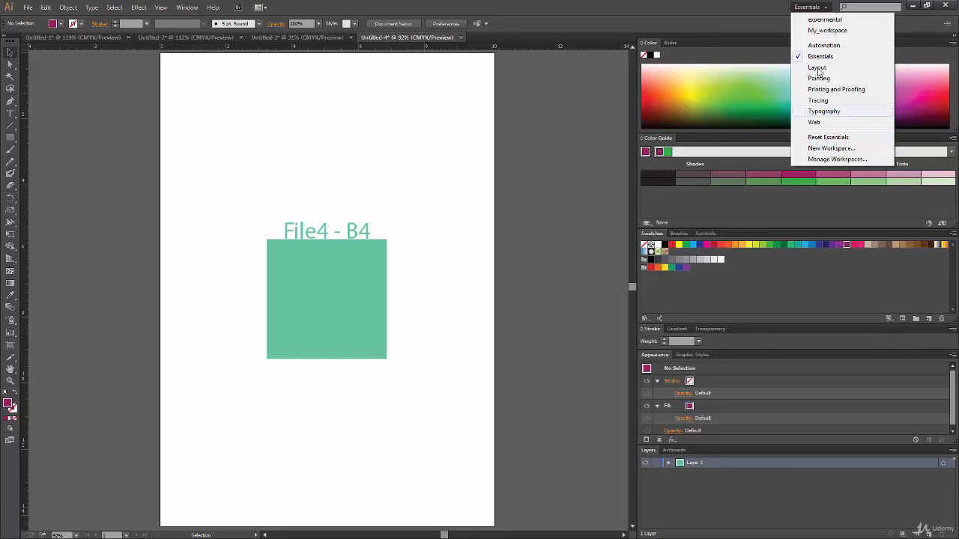
{"action": "left_click", "coordinate": [513, 191]}
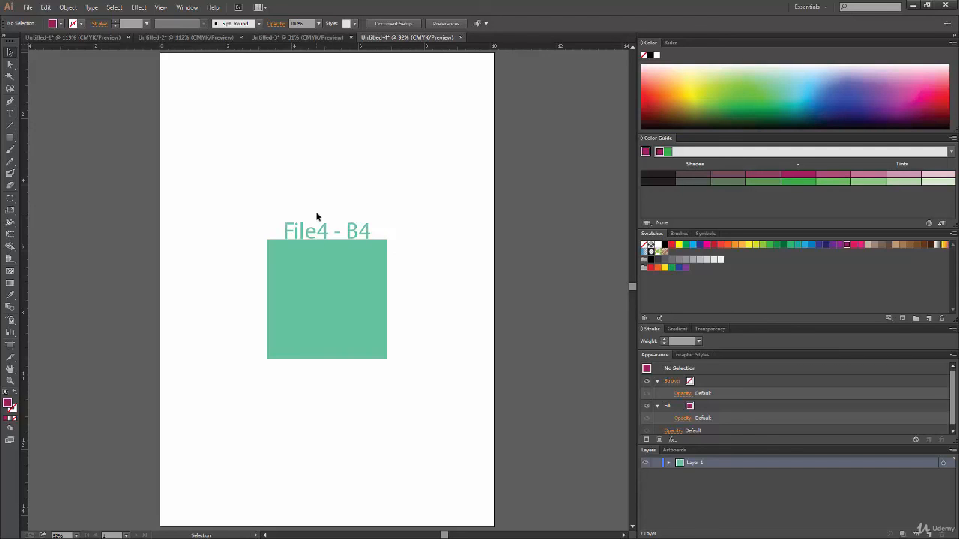
{"action": "left_click", "coordinate": [824, 7]}
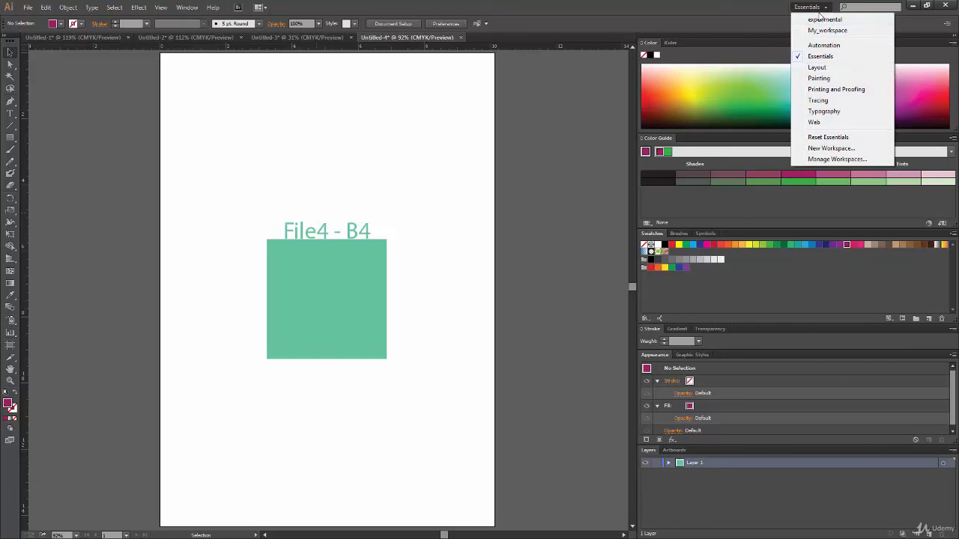
{"action": "left_click", "coordinate": [851, 150]}
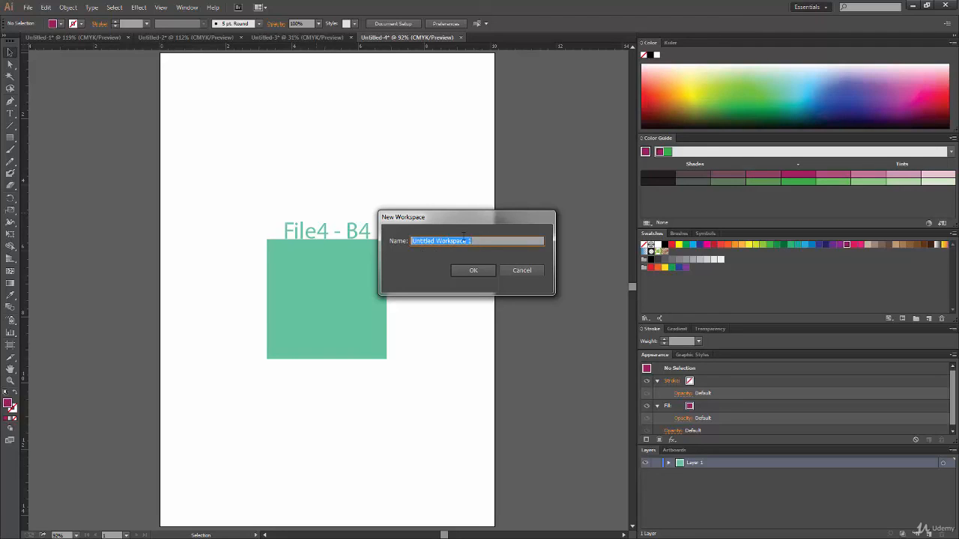
{"action": "type", "text": "color_guide_workspace"}
{"action": "left_click", "coordinate": [475, 270]}
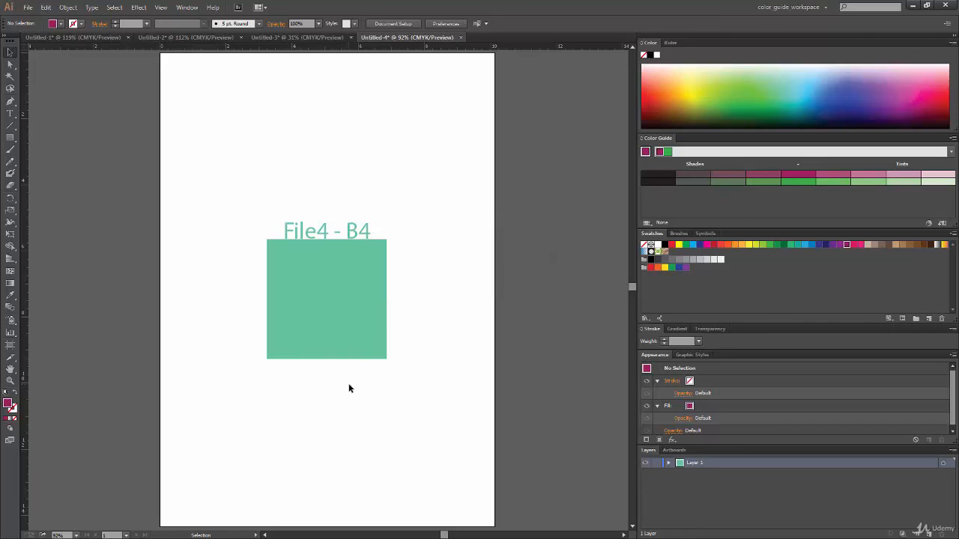
Switch to the experimental and My_workspace workspaces in turn, and return to color_guide_workspace.
{"action": "left_click", "coordinate": [815, 8]}
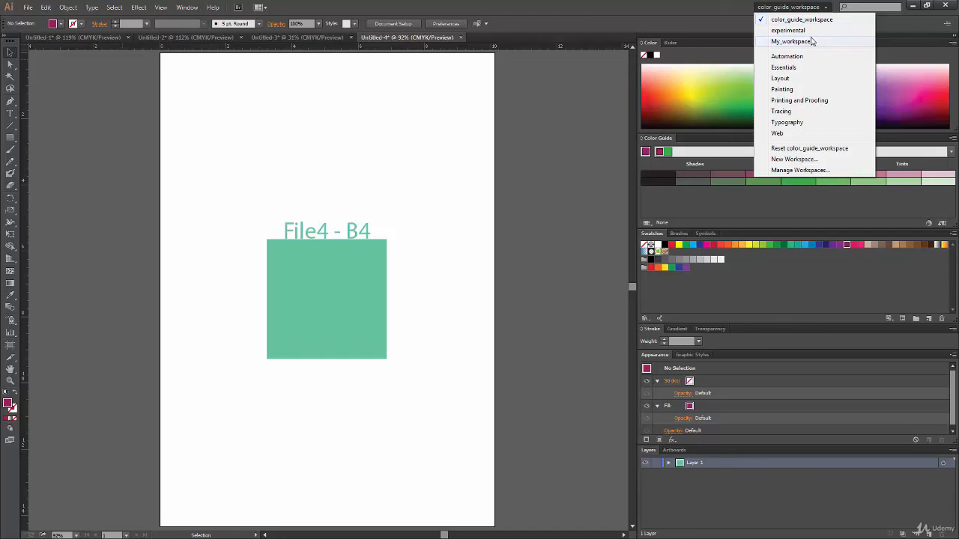
{"action": "left_click", "coordinate": [812, 31]}
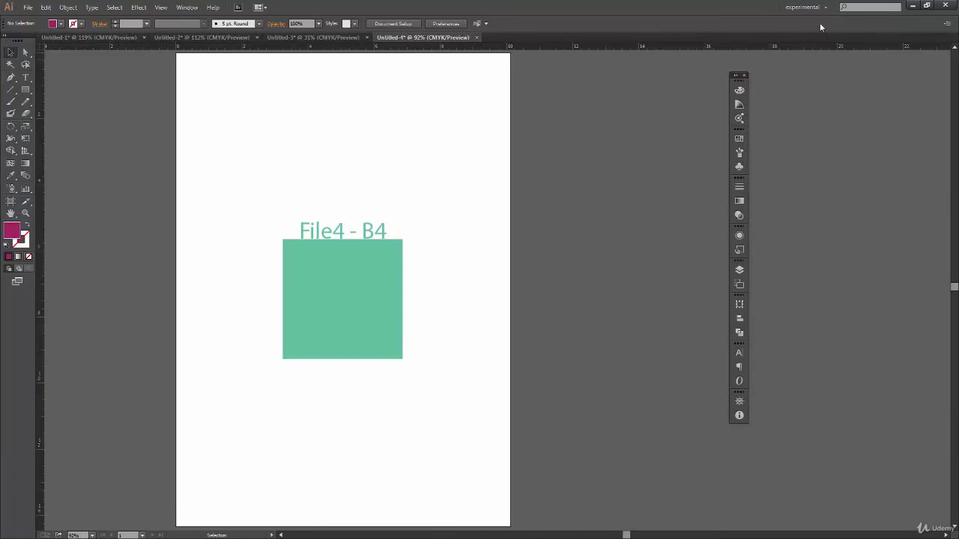
{"action": "left_click", "coordinate": [812, 7]}
{"action": "left_click", "coordinate": [845, 43]}
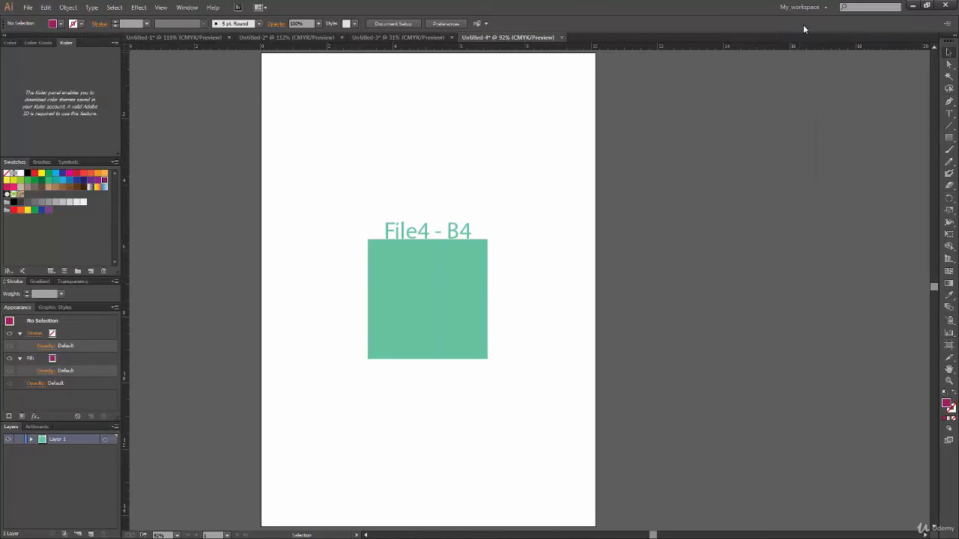
{"action": "left_click", "coordinate": [805, 8]}
{"action": "left_click", "coordinate": [831, 21]}
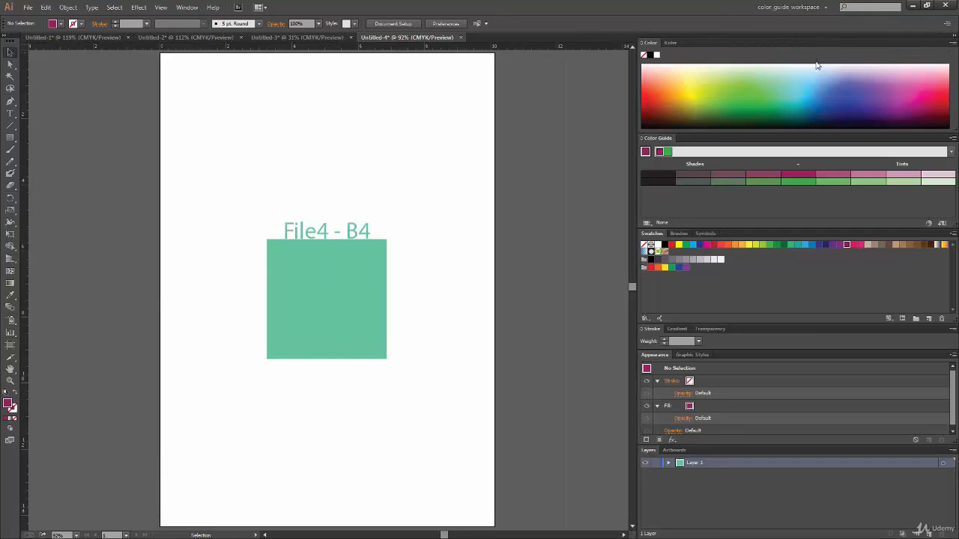
Switch to the Essentials workspace, reset it to its default layout, and return to color_guide_workspace.
{"action": "left_click", "coordinate": [794, 9]}
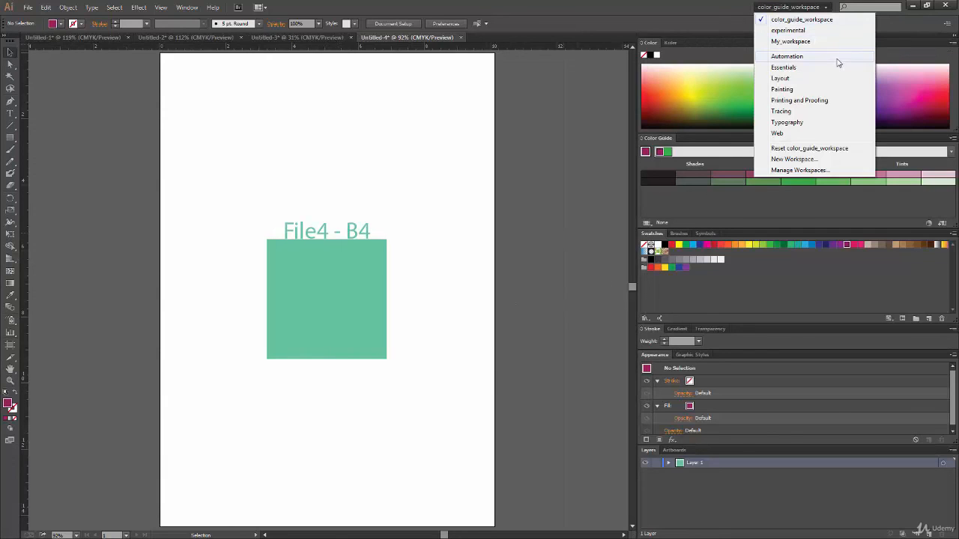
{"action": "left_click", "coordinate": [803, 68]}
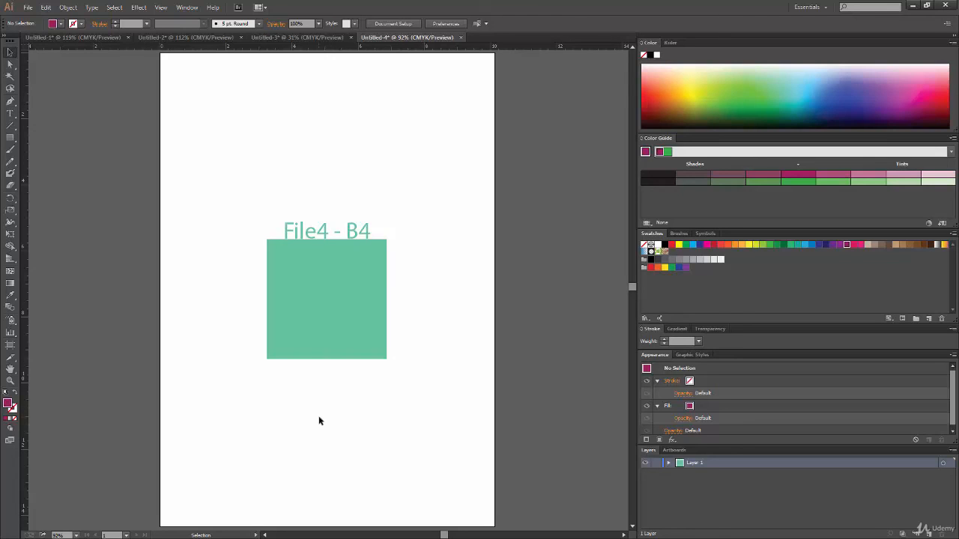
{"action": "left_click", "coordinate": [809, 6]}
{"action": "left_click", "coordinate": [828, 148]}
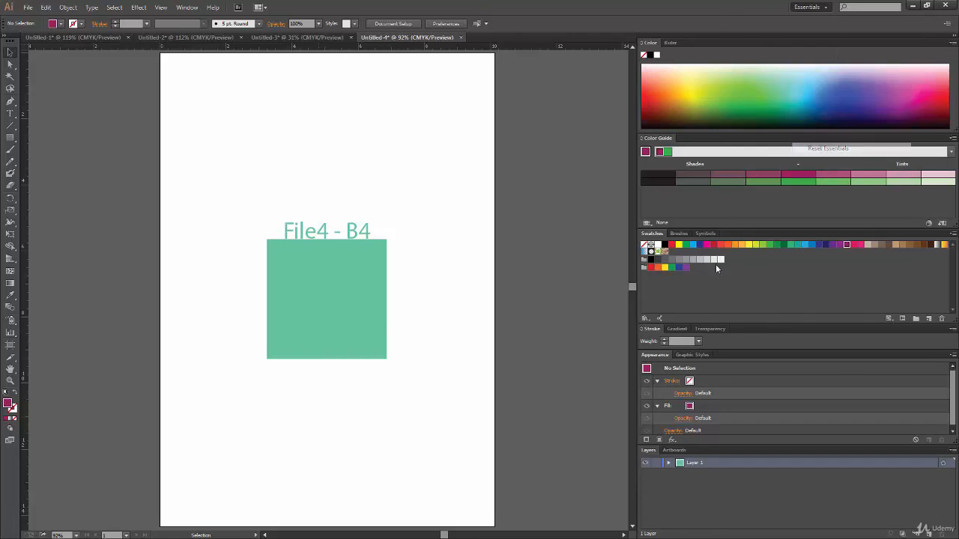
{"action": "left_click", "coordinate": [813, 7]}
{"action": "left_click", "coordinate": [825, 17]}
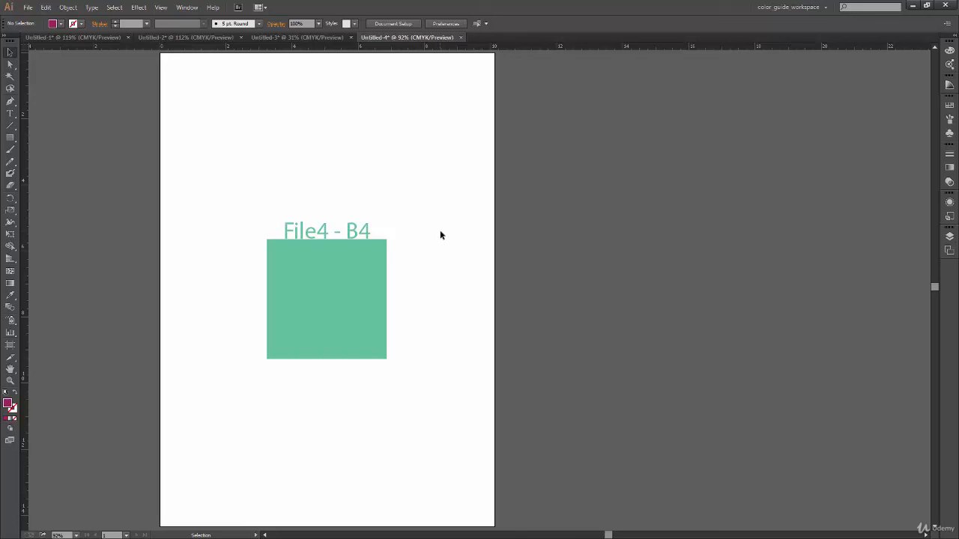
Expand the panel dock, dock the Tools panel alongside it, and dock Swatches in a separate column beside the Tools panel.
{"action": "left_click", "coordinate": [950, 46]}
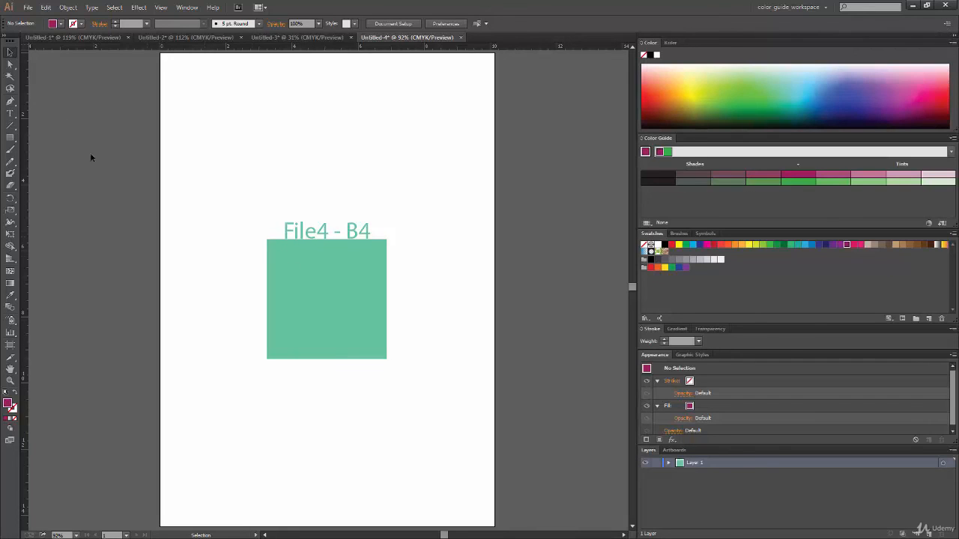
{"action": "left_click_drag", "start_coordinate": [12, 44], "coordinate": [626, 53]}
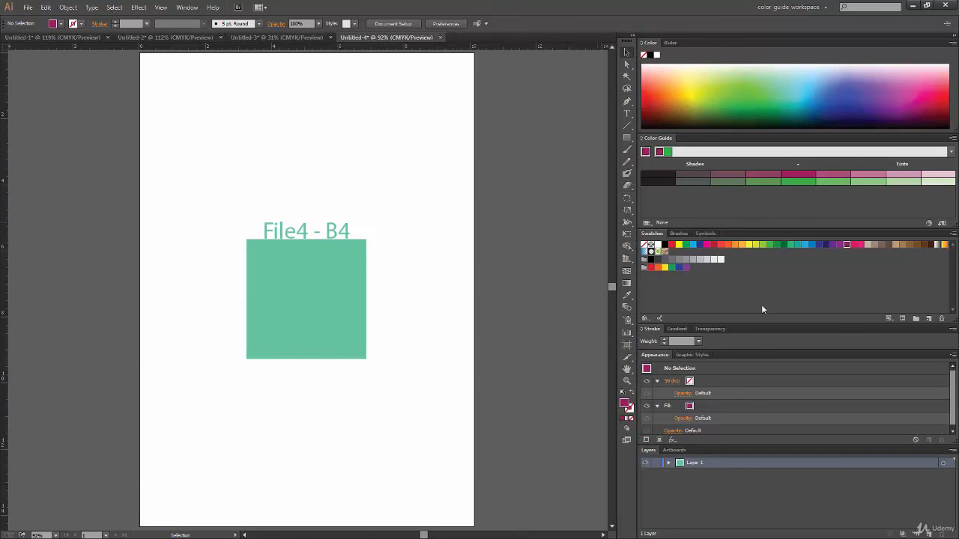
{"action": "left_click_drag", "start_coordinate": [652, 233], "coordinate": [557, 98]}
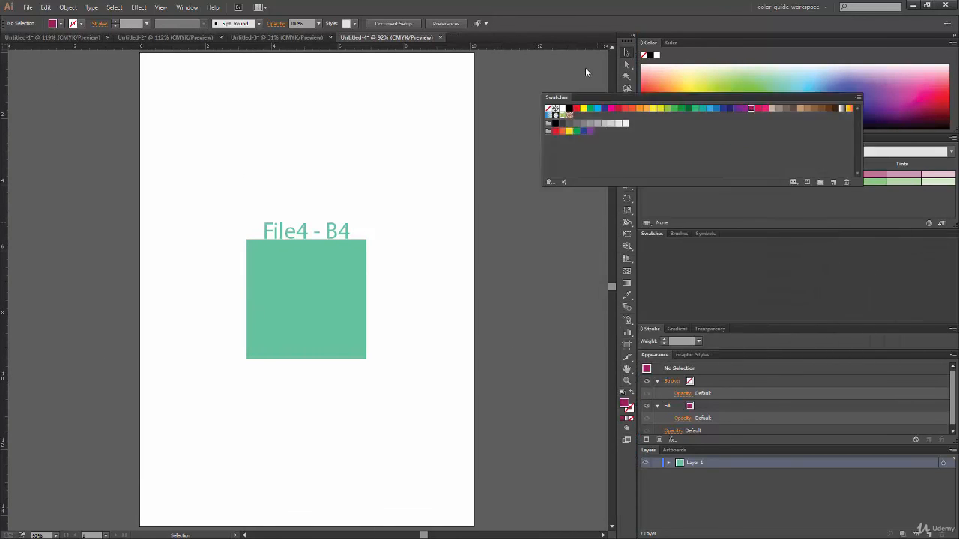
{"action": "left_click_drag", "start_coordinate": [585, 67], "coordinate": [619, 90]}
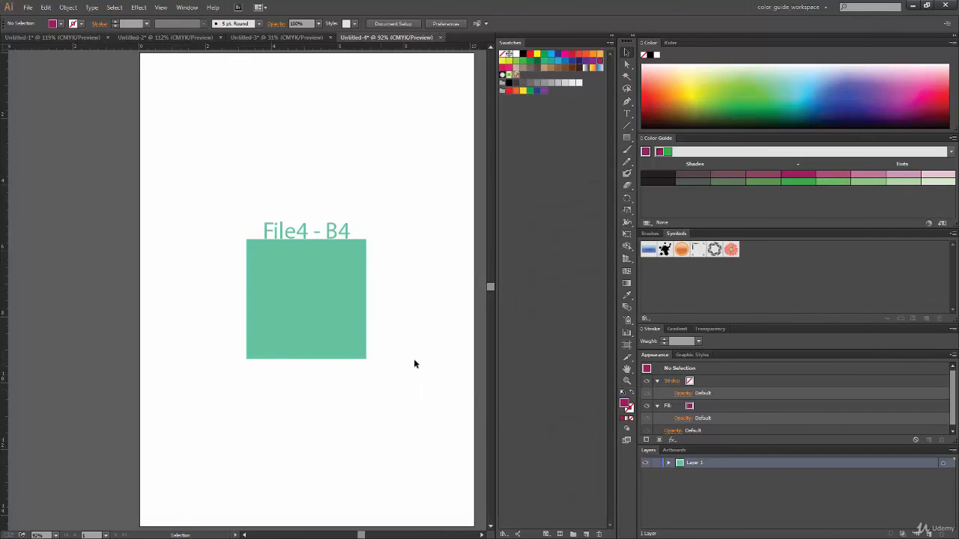
{"action": "left_click_drag", "start_coordinate": [430, 383], "coordinate": [385, 385]}
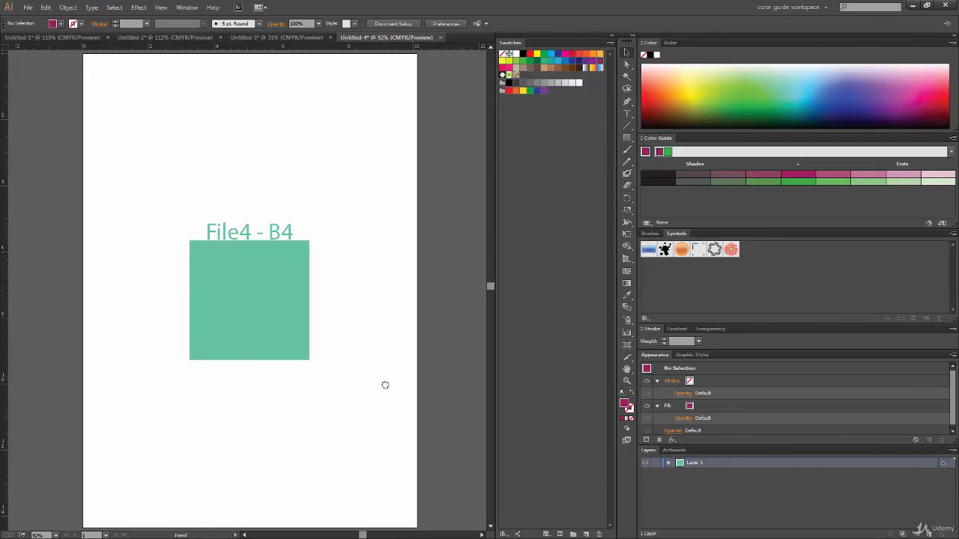
Reset color_guide_workspace to its saved panel layout.
{"action": "left_click", "coordinate": [825, 8]}
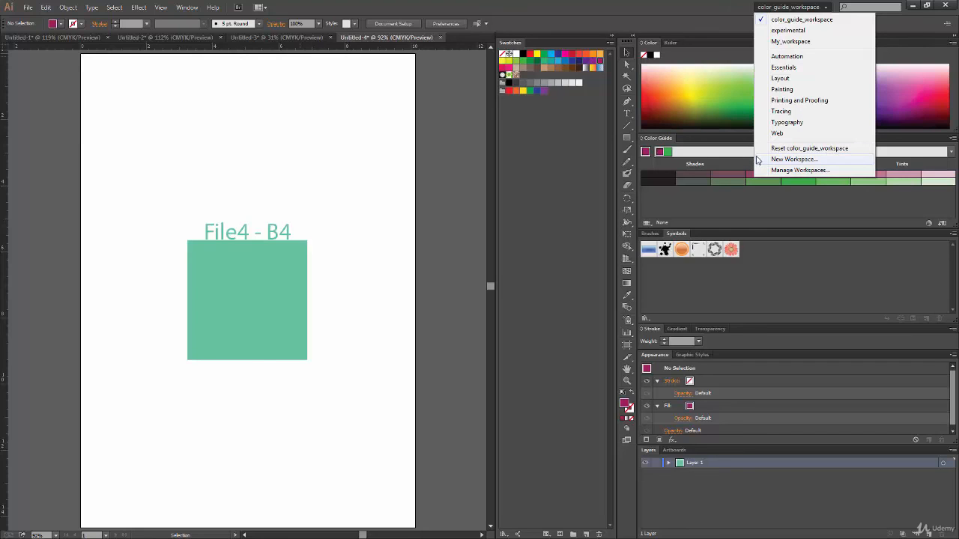
{"action": "left_click", "coordinate": [847, 149]}
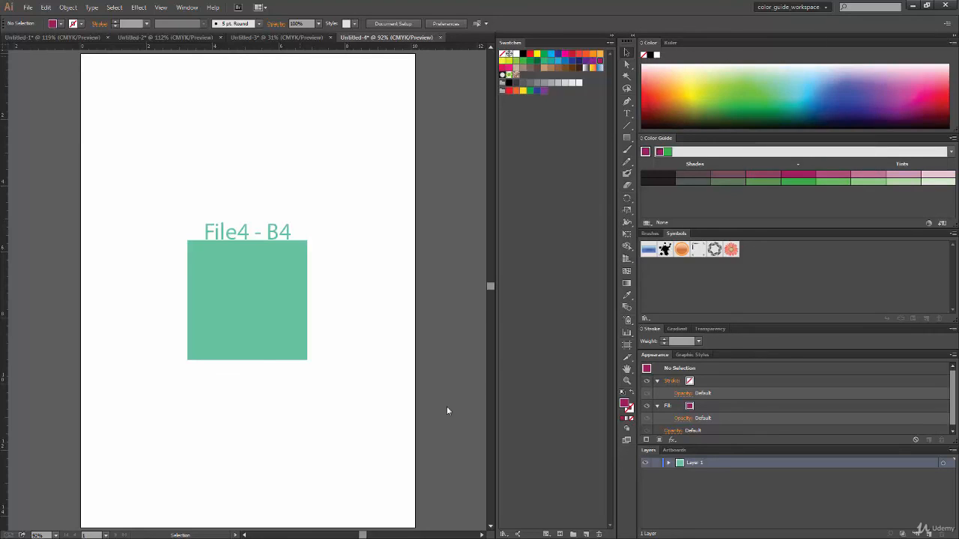